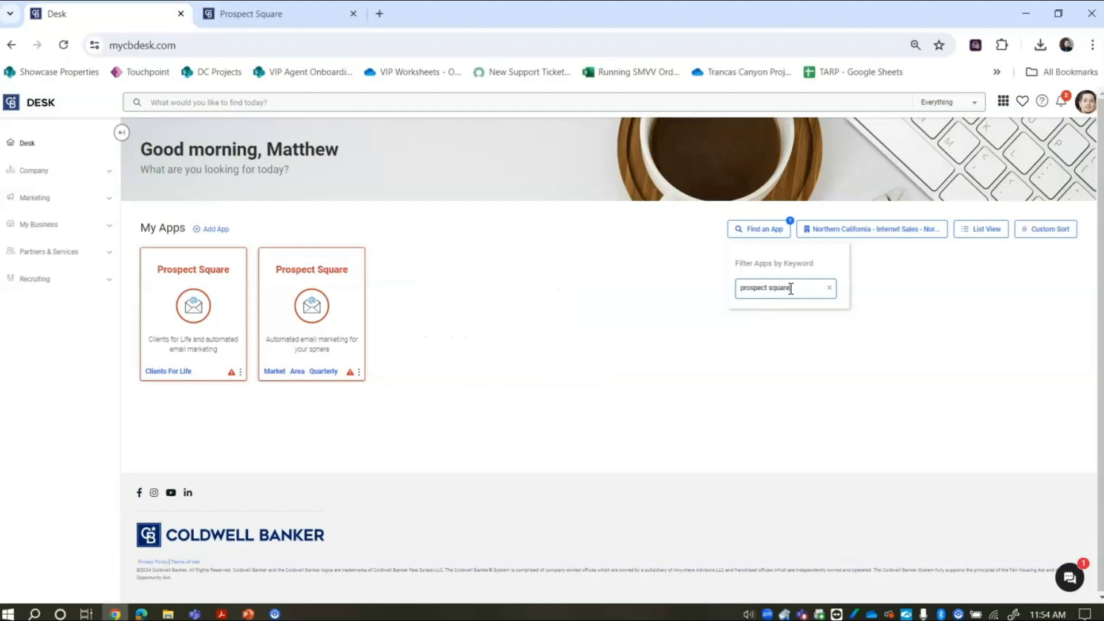
- Clear the app filter, search Desk for 'prospect square', and switch to the Prospect Square tab
key("BackSpace")
key("BackSpace")
key("BackSpace")
key("BackSpace")
key("BackSpace")
key("BackSpace")
key("BackSpace")
key("BackSpace")
key("BackSpace")
key("BackSpace")
key("BackSpace")
key("BackSpace")
key("BackSpace")
key("BackSpace")
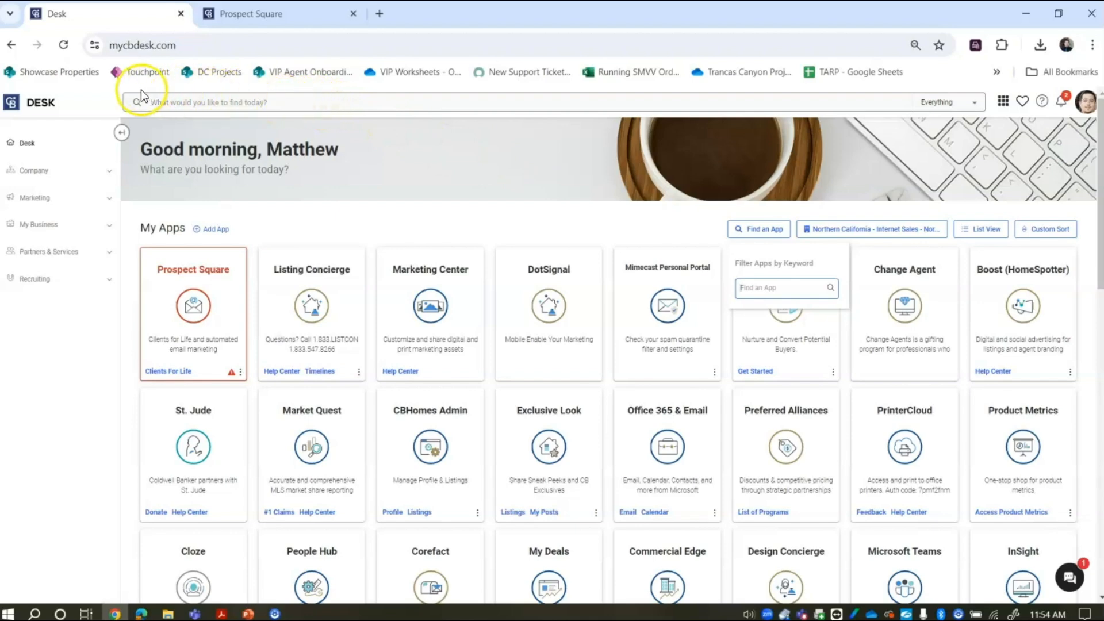
left_click(271, 104)
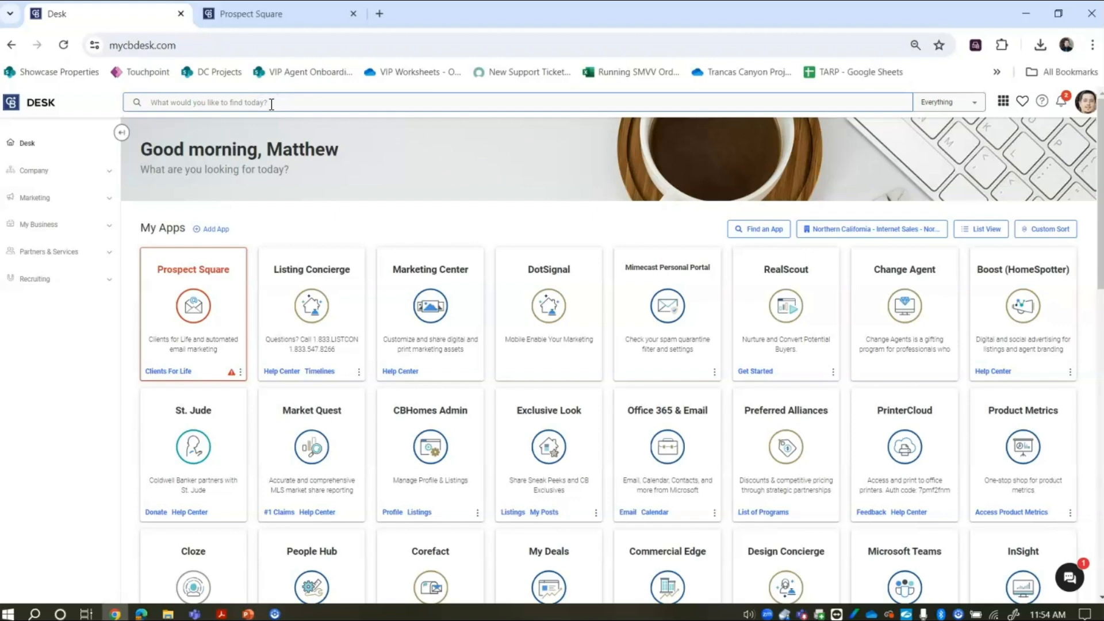
type("prospect")
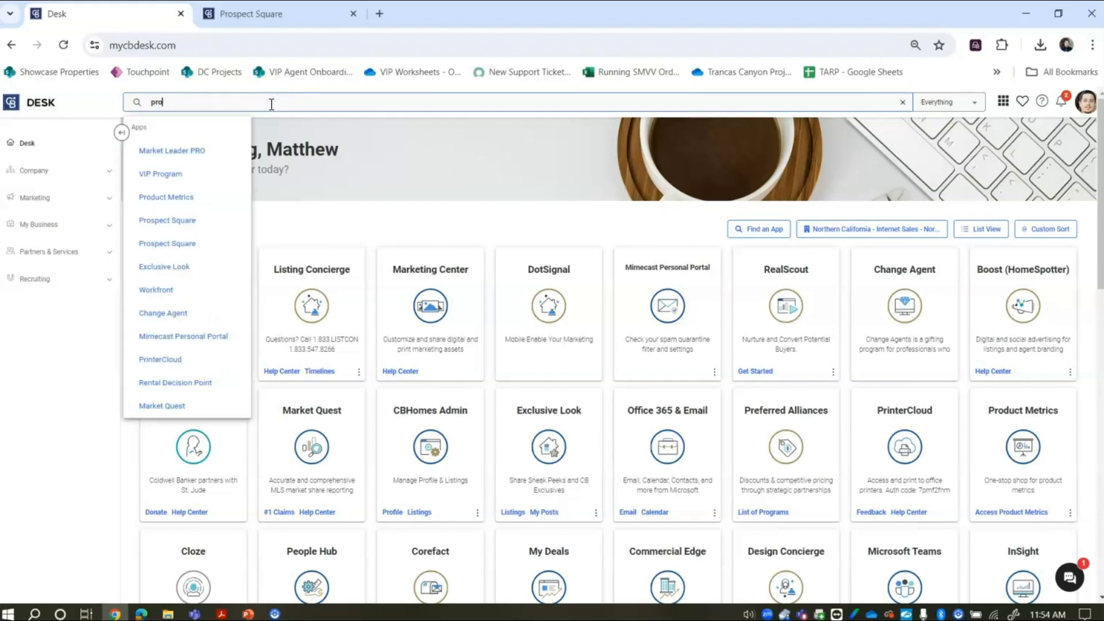
type(" square")
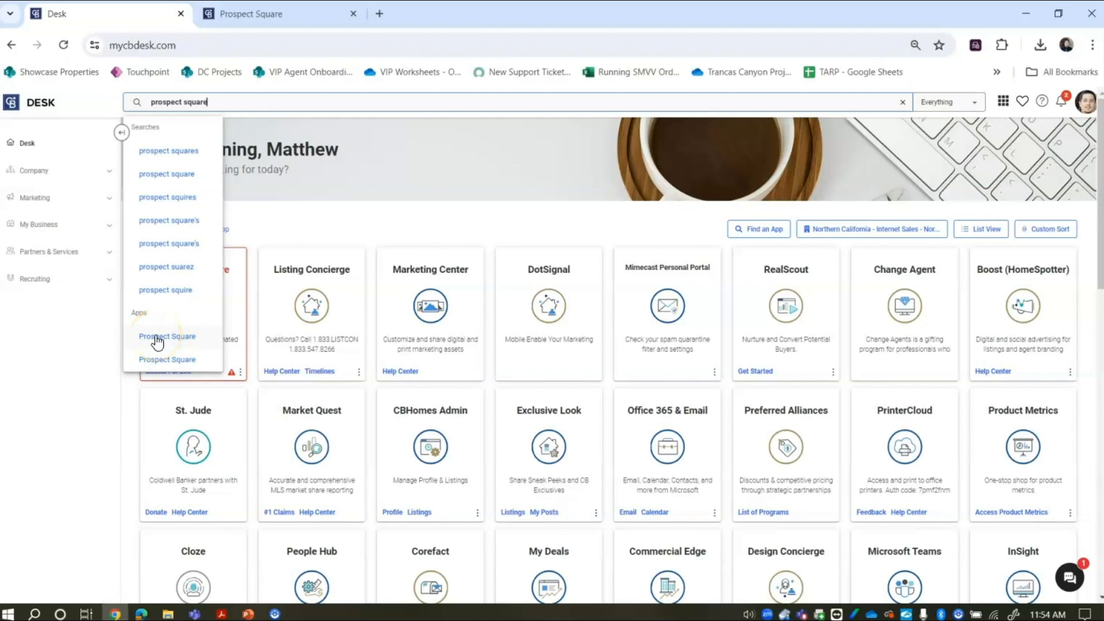
left_click(352, 205)
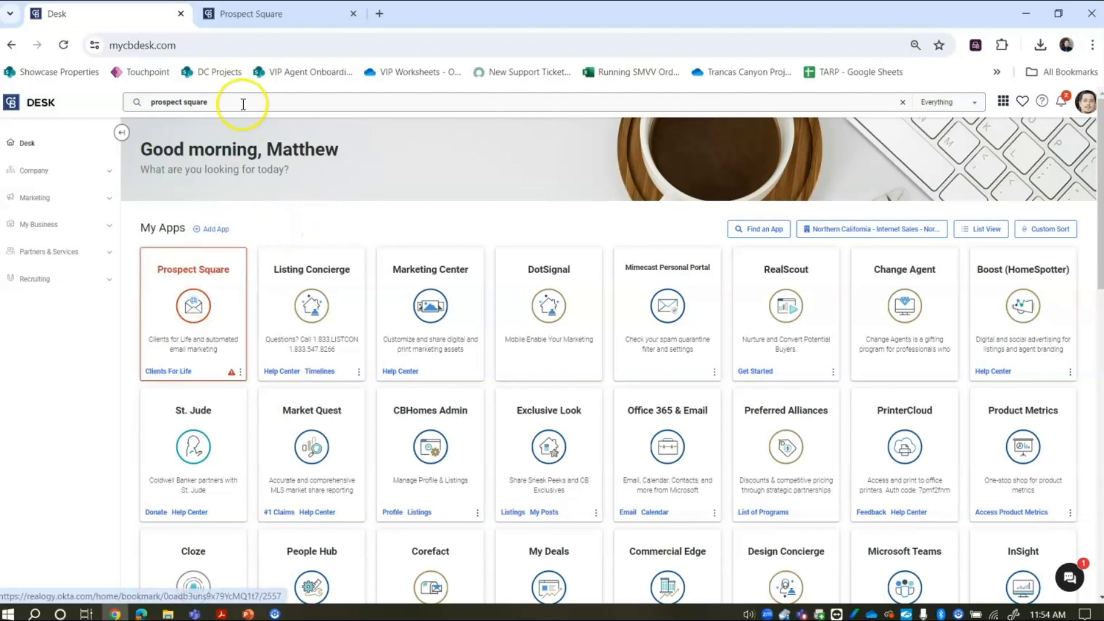
left_click(274, 24)
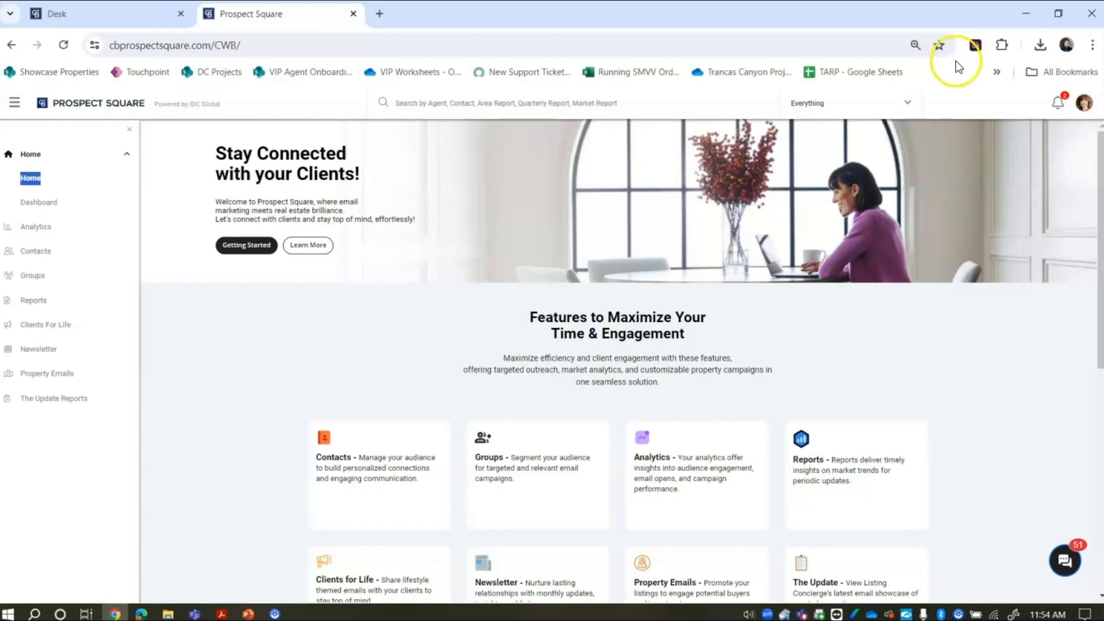
- Open My Profile from the avatar menu to reach the Personal Info form
left_click(1058, 102)
left_click(1085, 103)
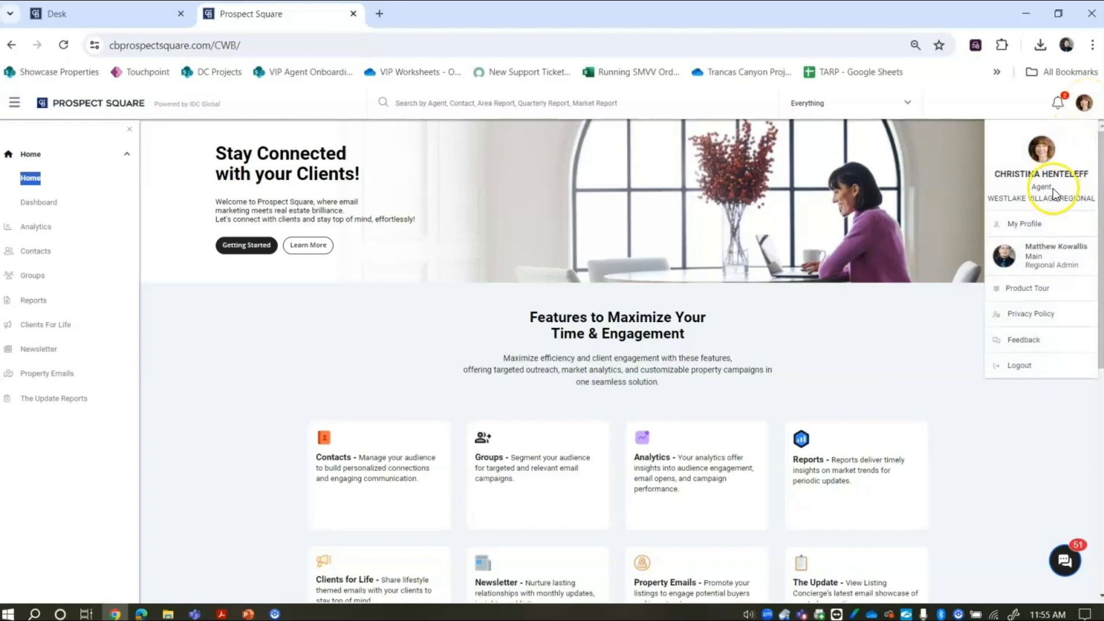
left_click(1037, 224)
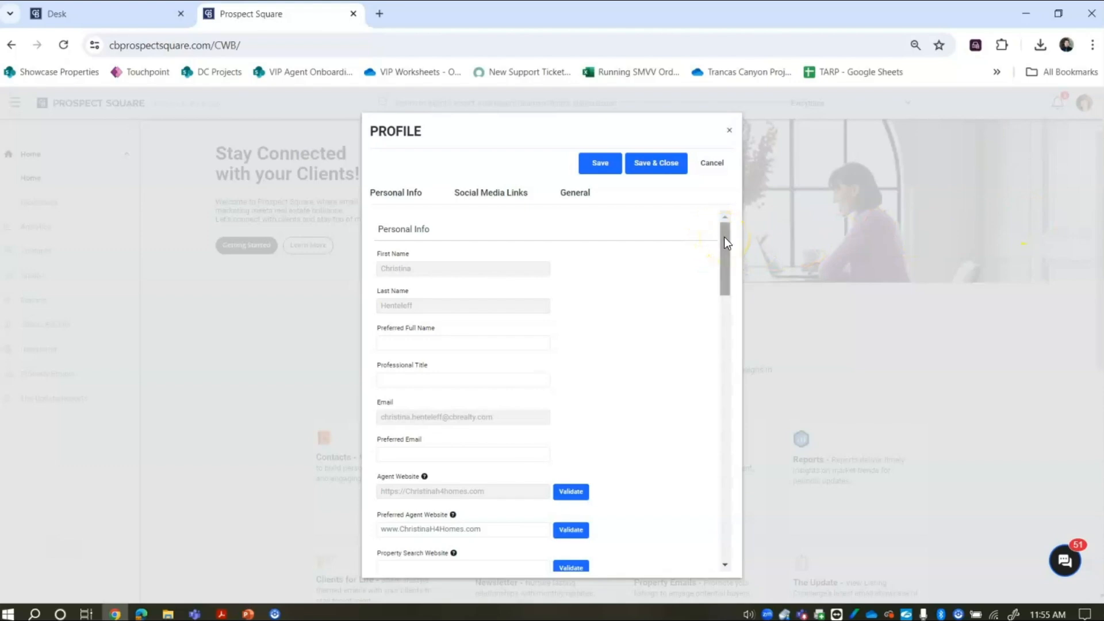
left_click_drag(729, 256, 726, 278)
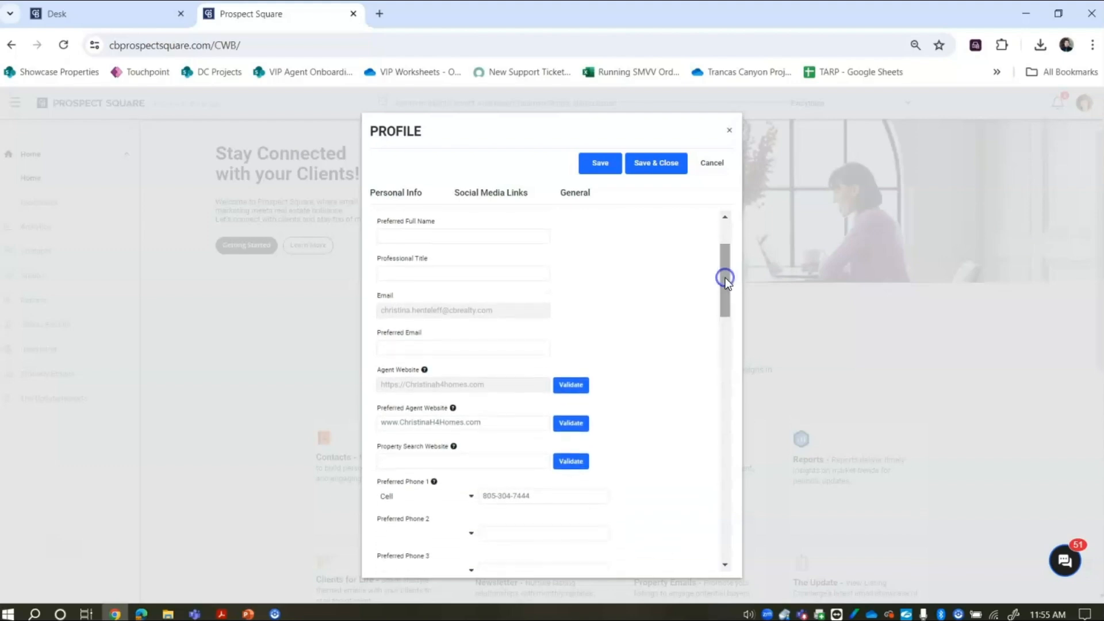
left_click(447, 236)
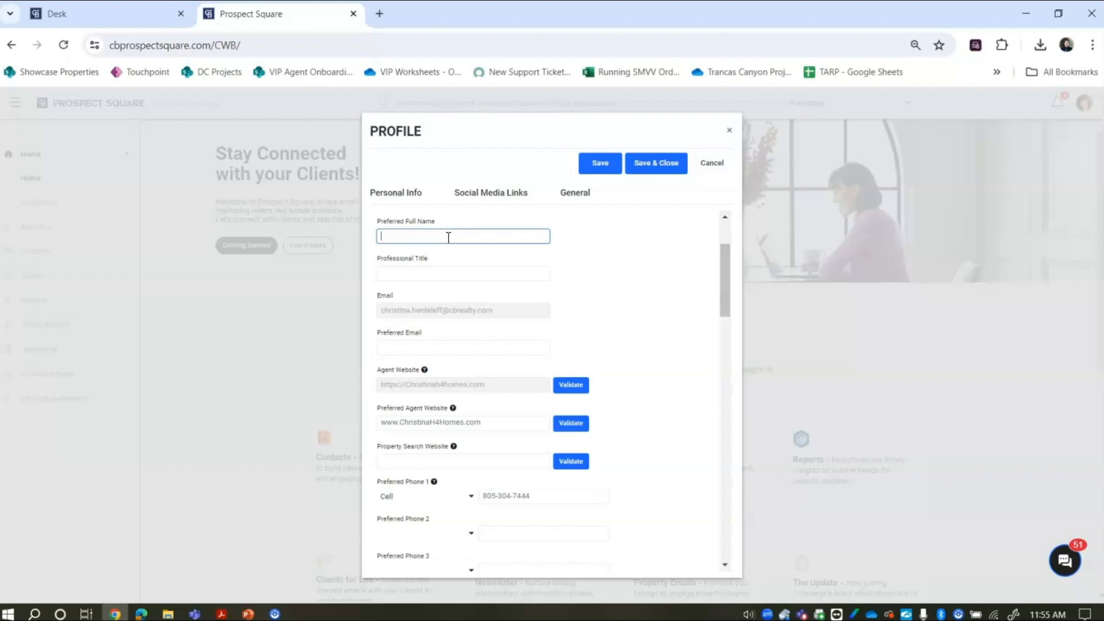
left_click_drag(727, 266, 729, 285)
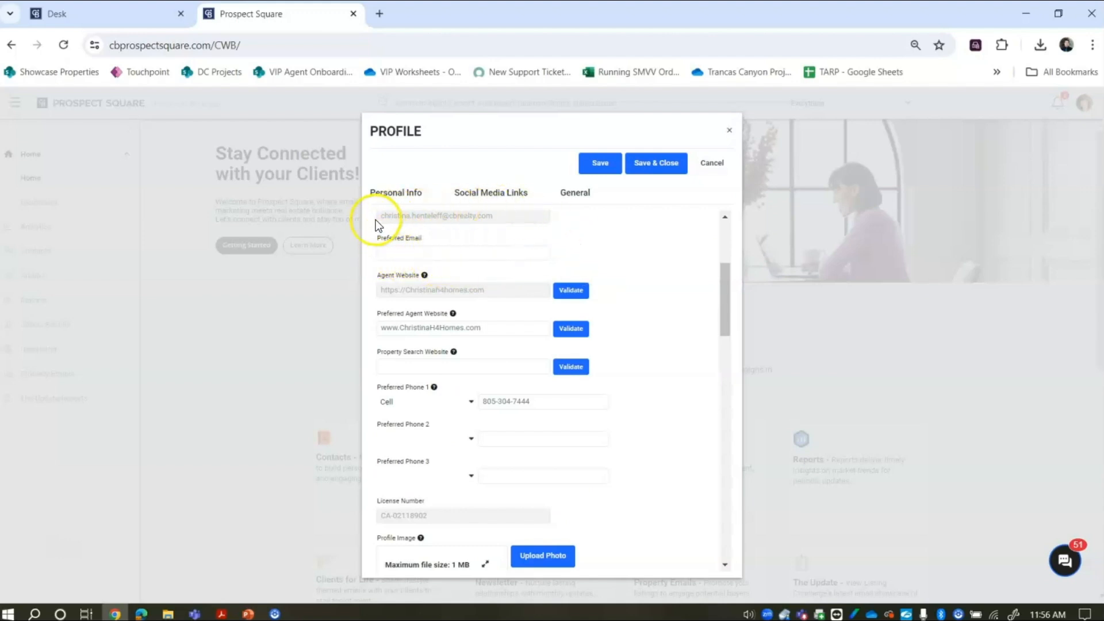
left_click(402, 257)
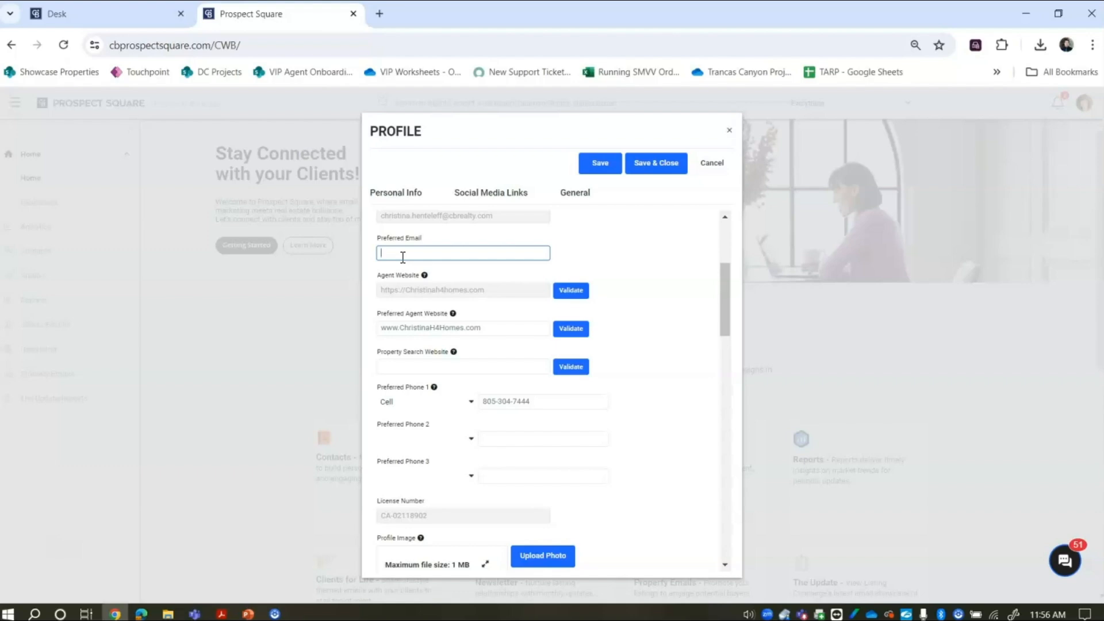
left_click(724, 301)
mouse_move(728, 313)
left_mouse_down()
mouse_move(730, 338)
mouse_move(729, 329)
left_mouse_up()
left_click(399, 279)
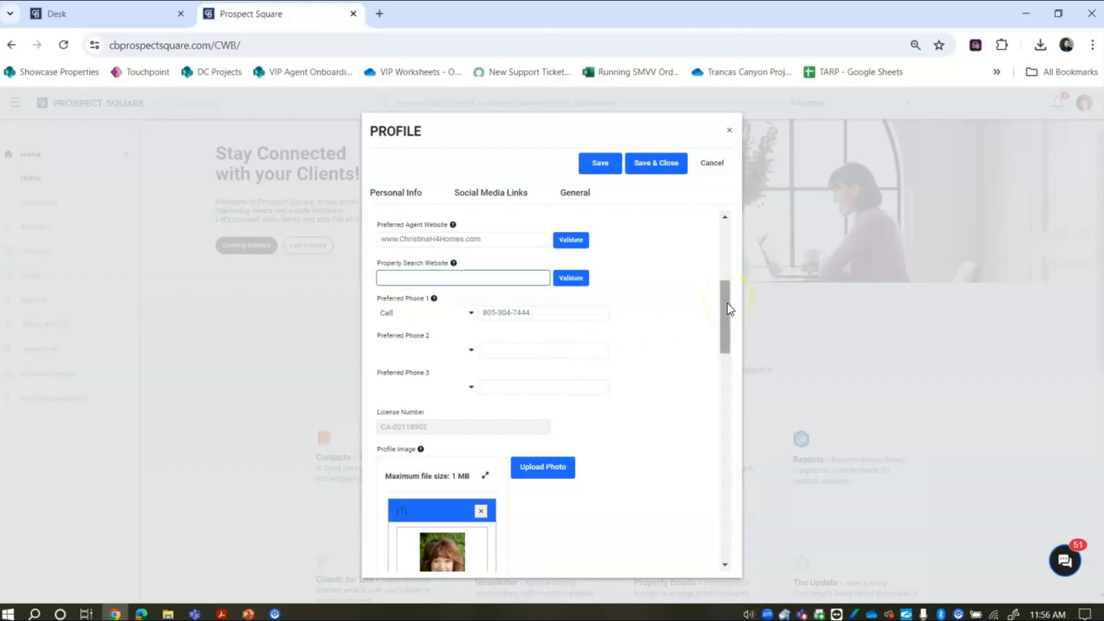
left_click_drag(728, 305, 732, 321)
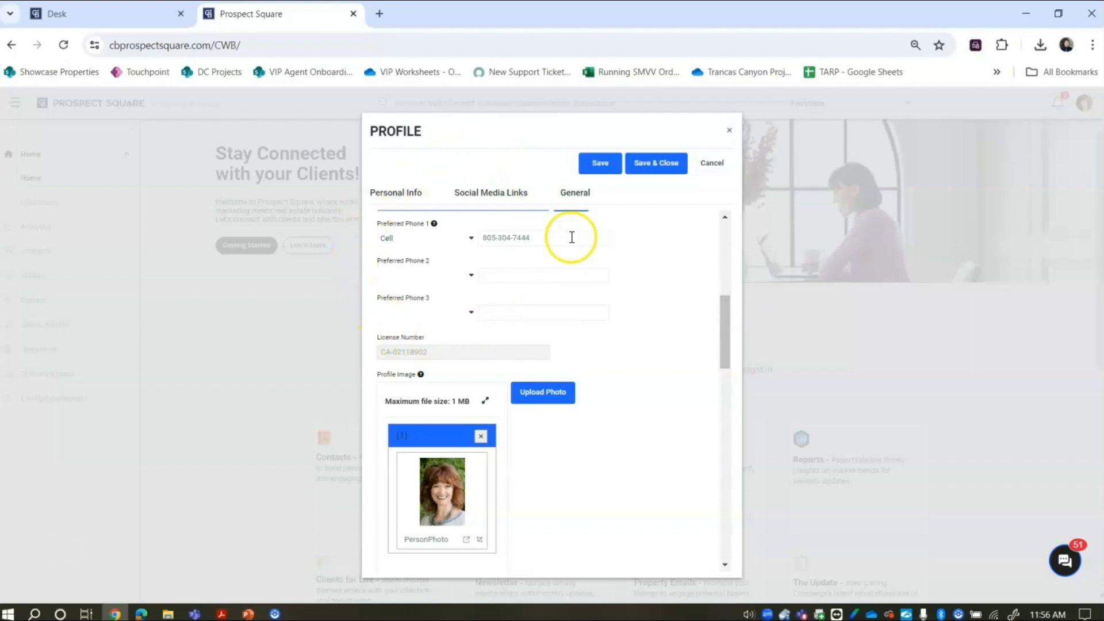
left_click(472, 278)
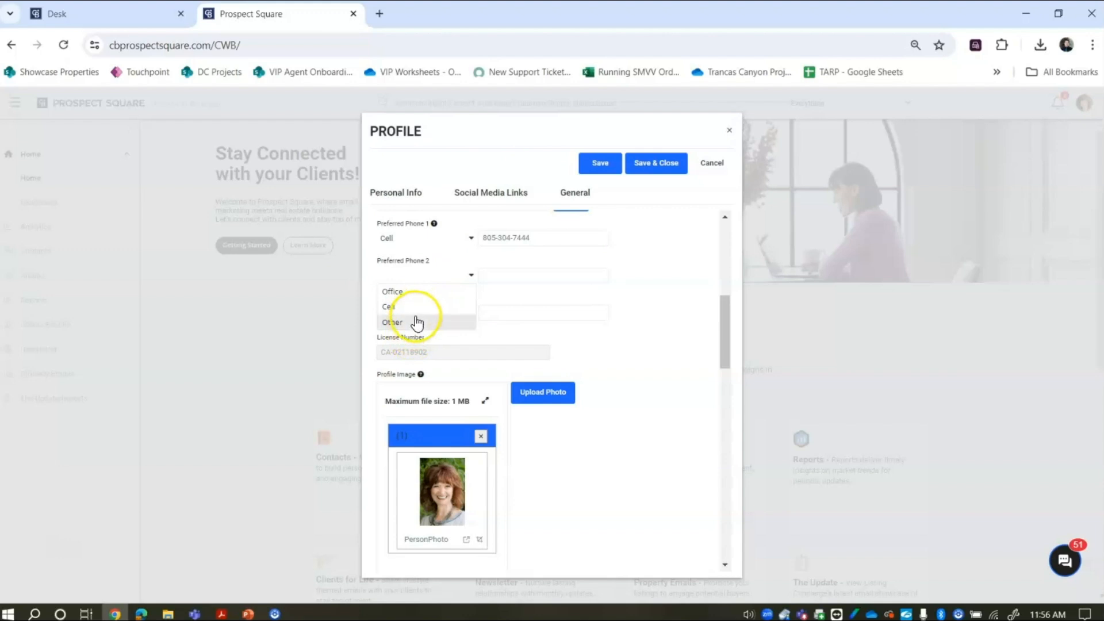
left_click(718, 340)
left_click_drag(723, 339, 731, 367)
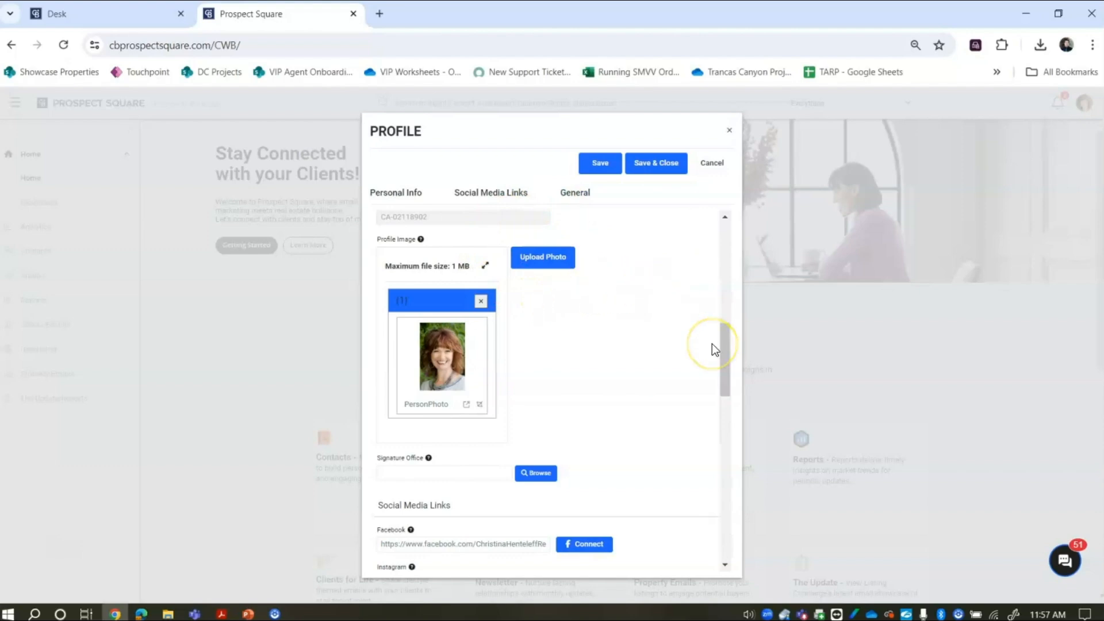
left_click_drag(726, 344, 740, 390)
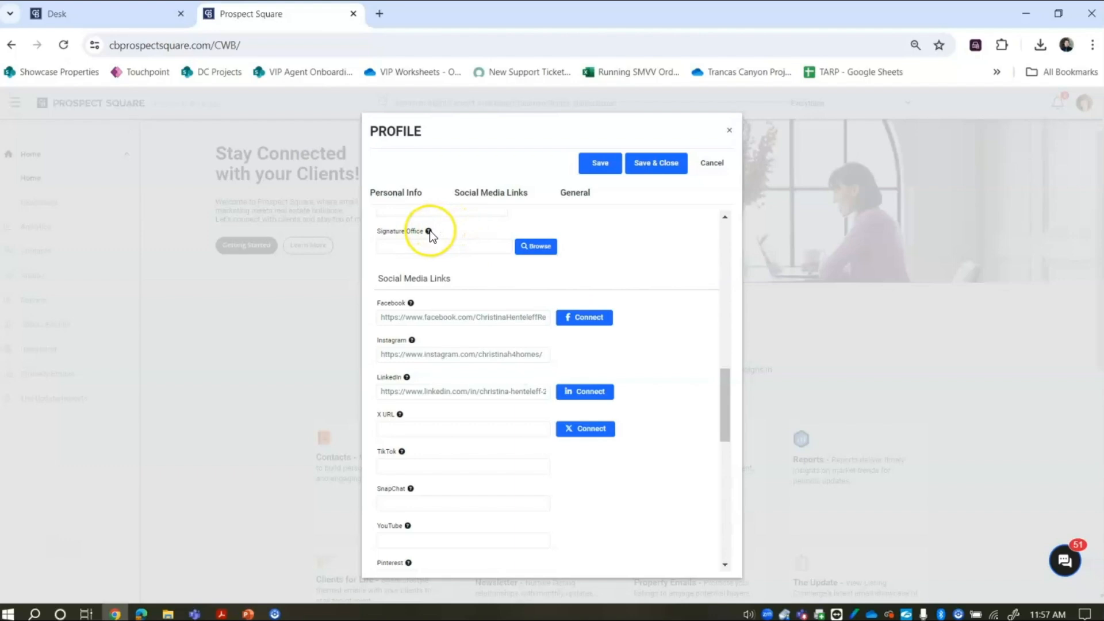
mouse_move(430, 230)
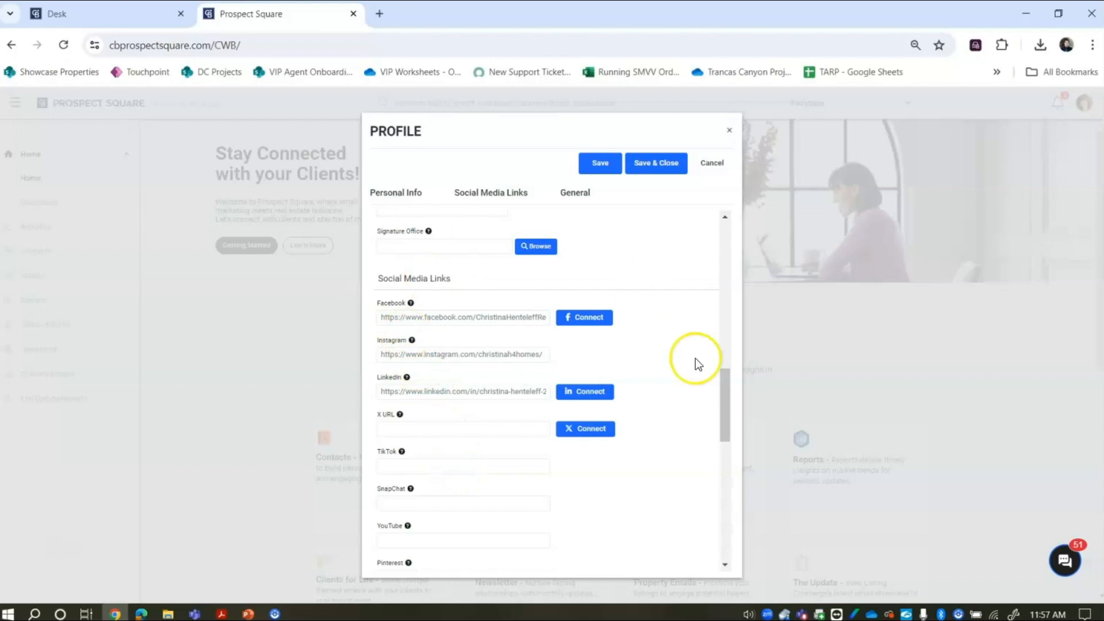
left_click_drag(726, 407, 730, 425)
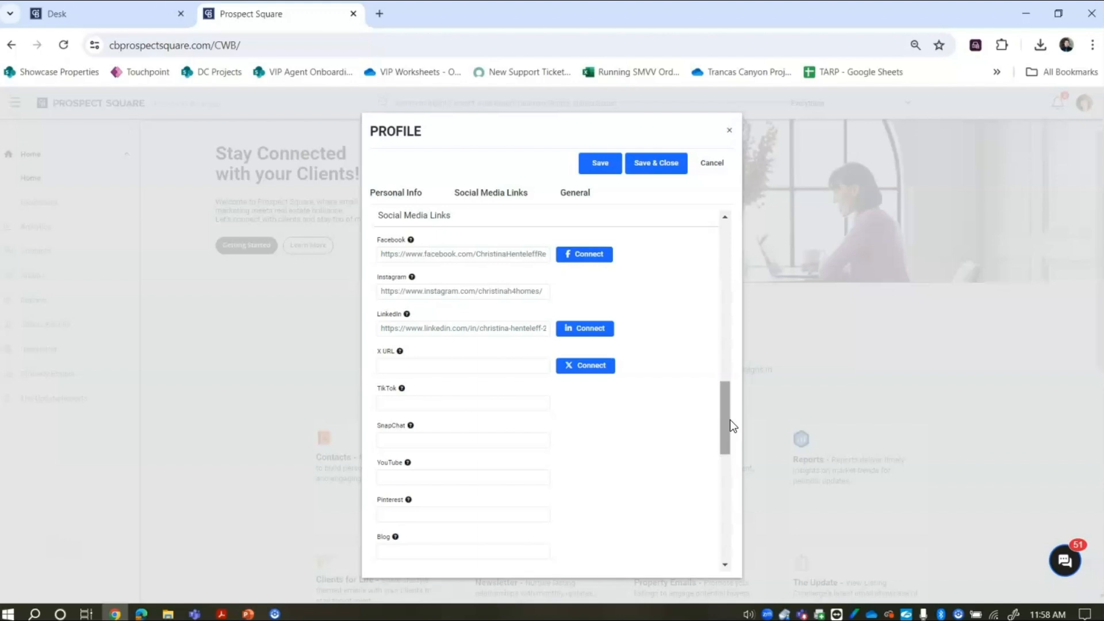
left_click_drag(728, 422, 737, 491)
- Leave Sync contacts with unset and set Opt in for all Newsletters to Yes
left_click(476, 358)
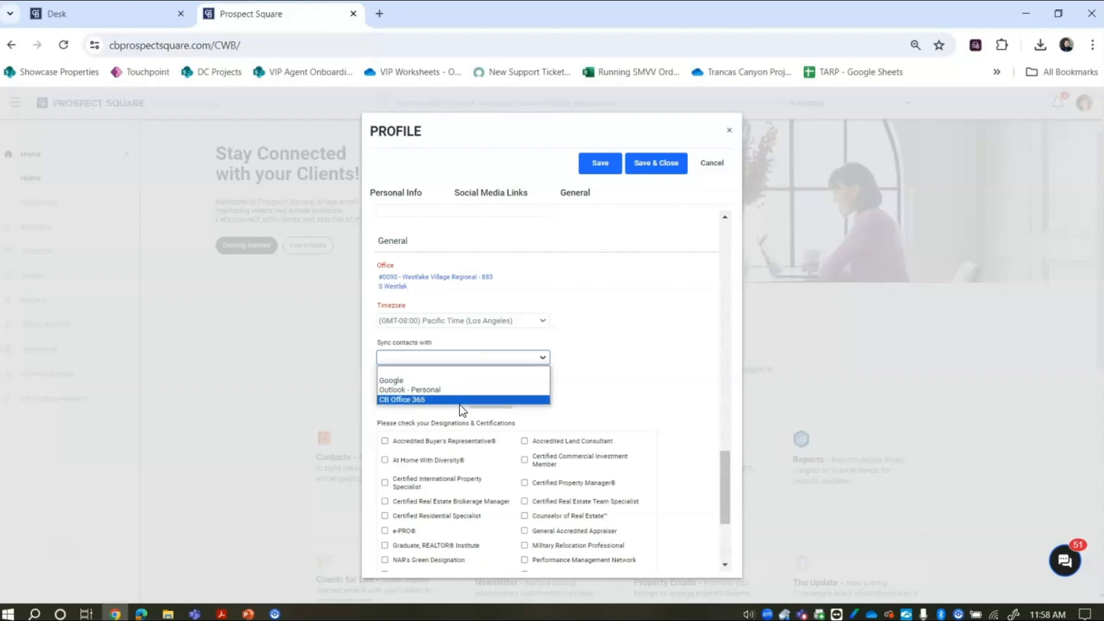
left_click(653, 409)
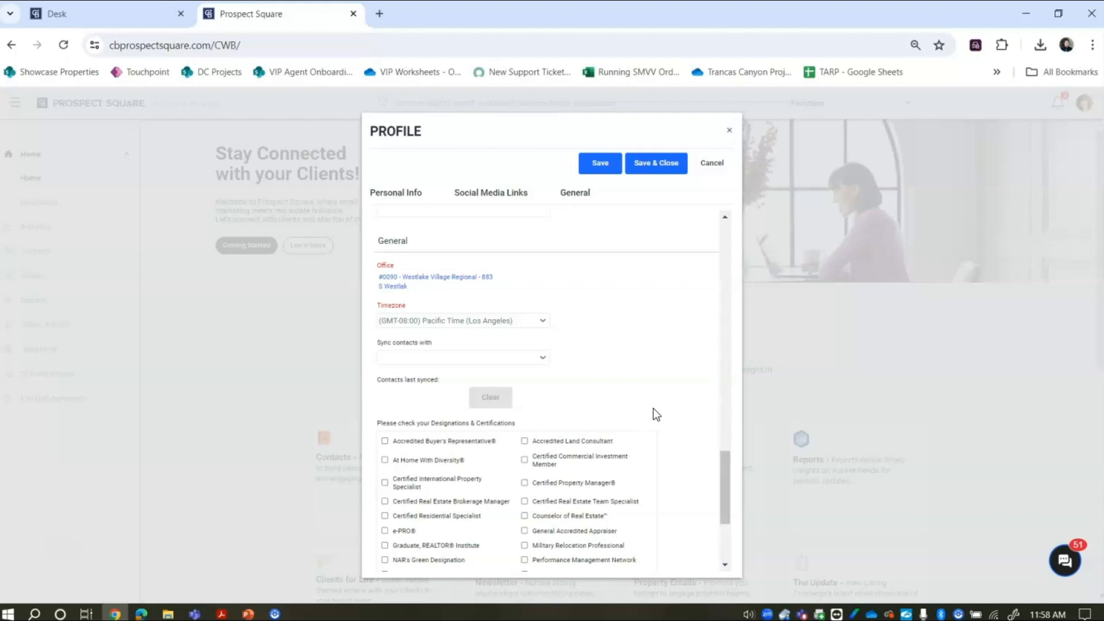
left_click_drag(725, 482, 730, 519)
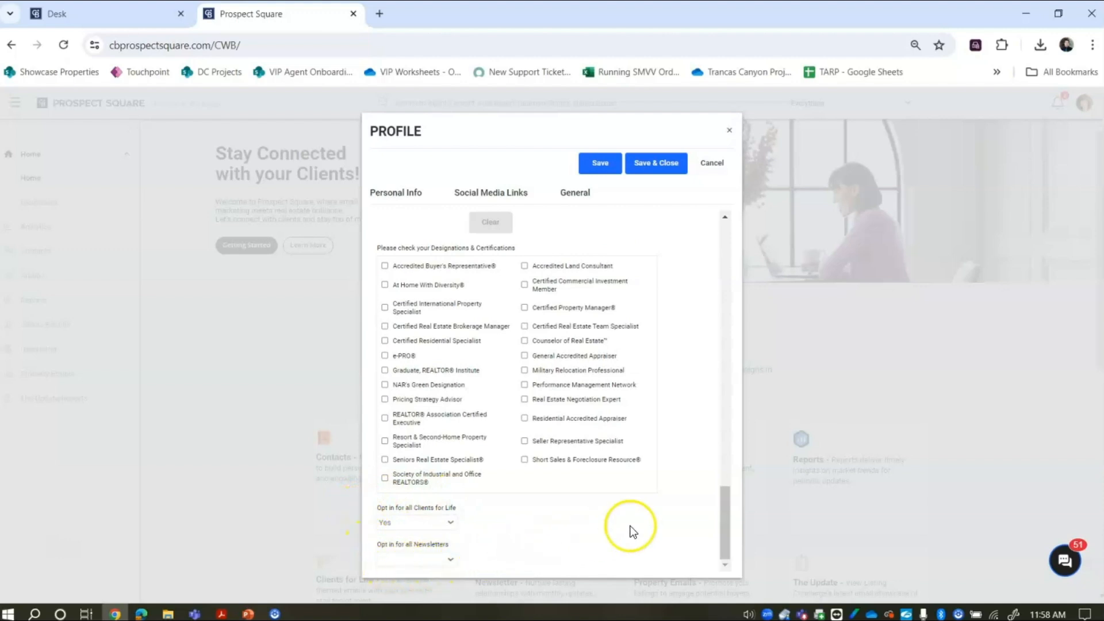
left_click(420, 561)
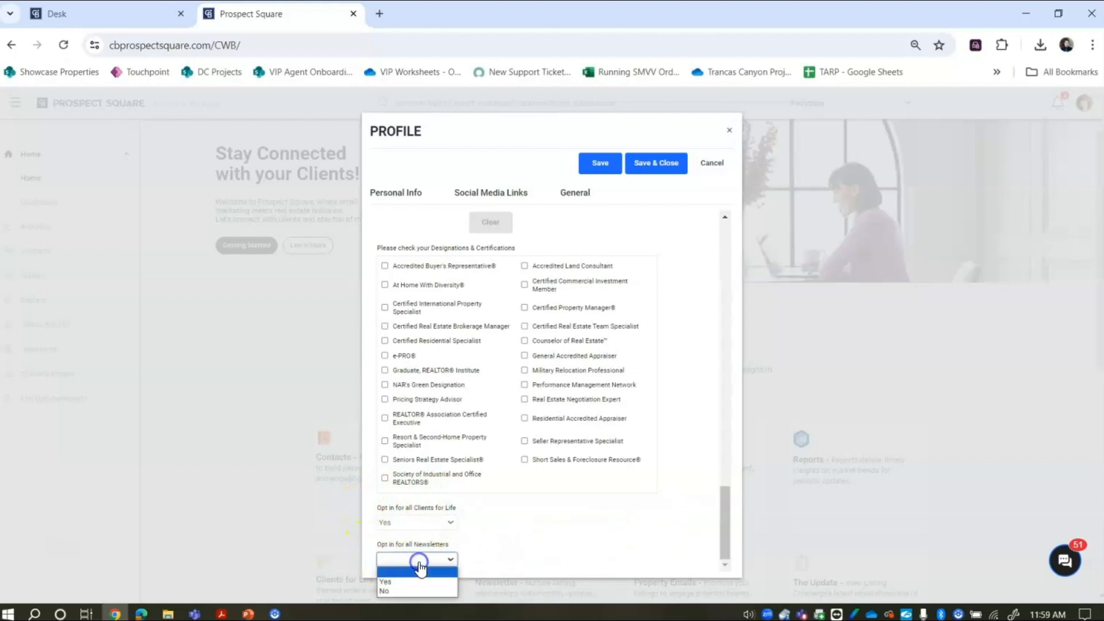
left_click(417, 583)
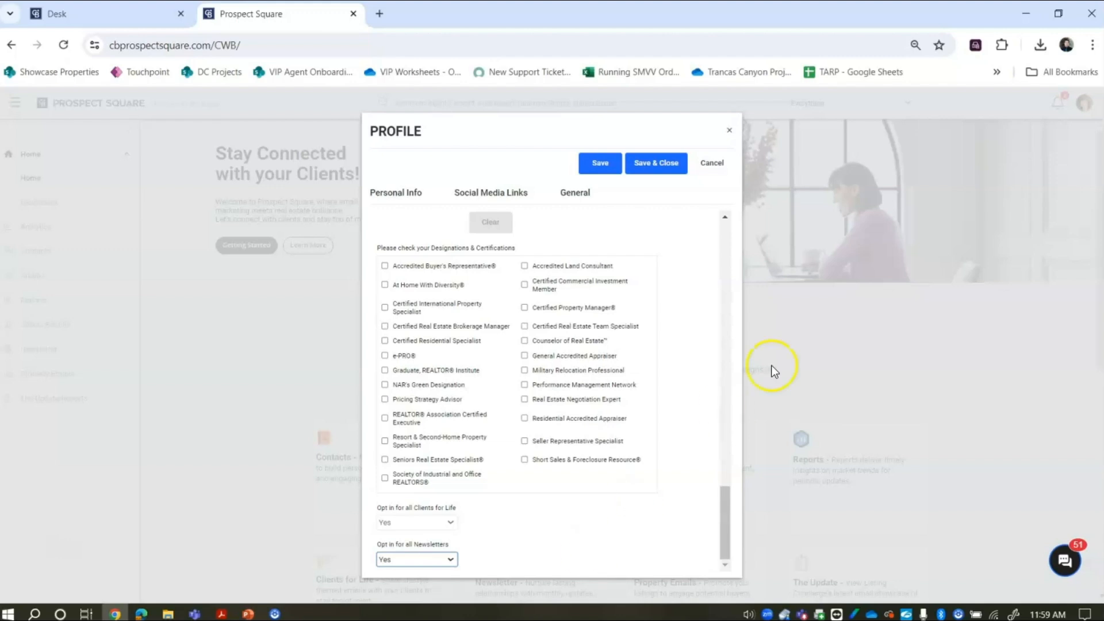
- Save & Close the profile, acknowledge Record saved, and close the Profile dialog
left_click(654, 168)
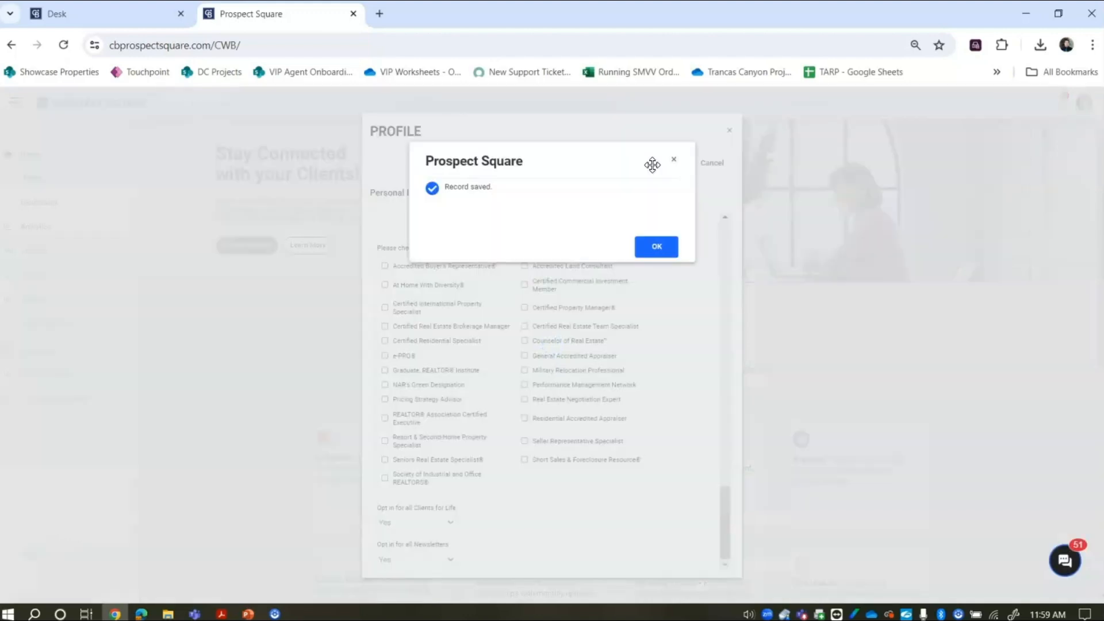
left_click(664, 249)
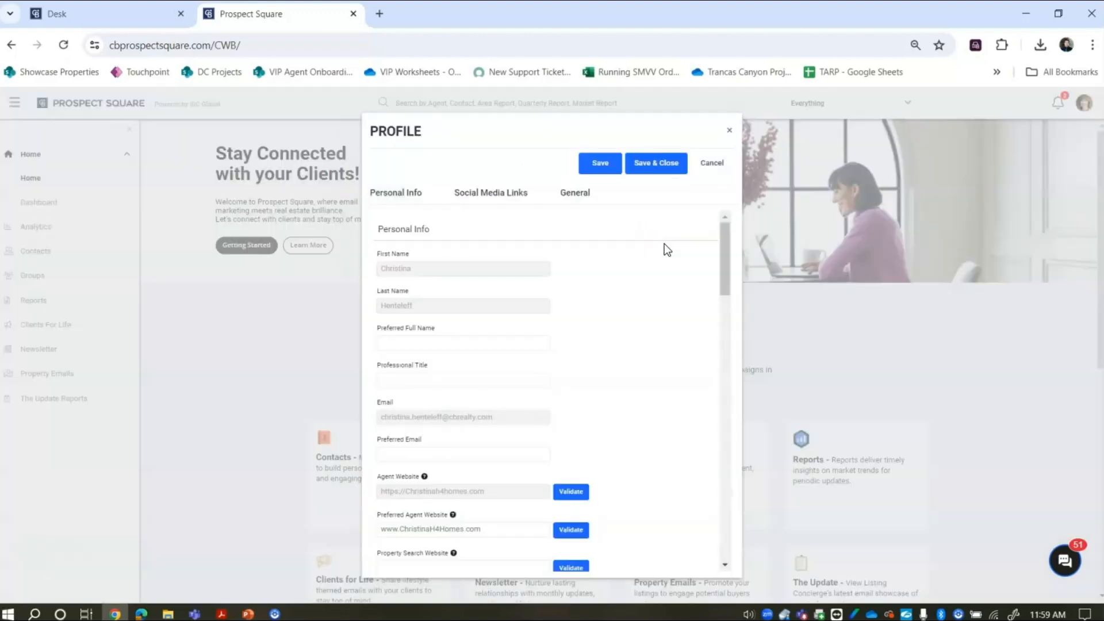
left_click(729, 131)
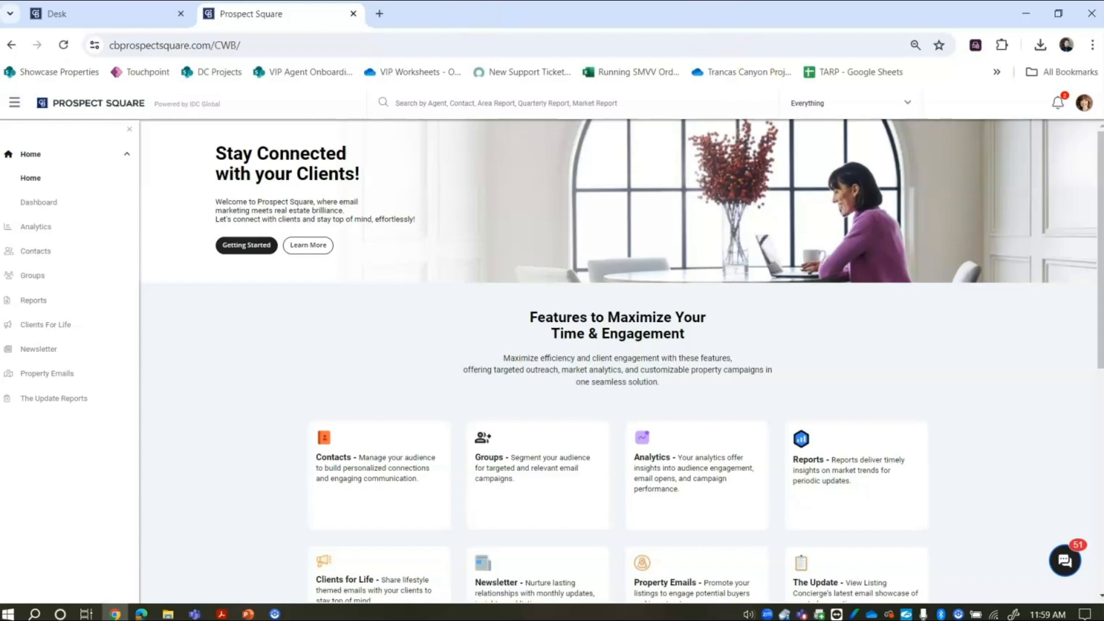
- Go to the Contacts list of 989 contacts and start a New contact
left_click(30, 251)
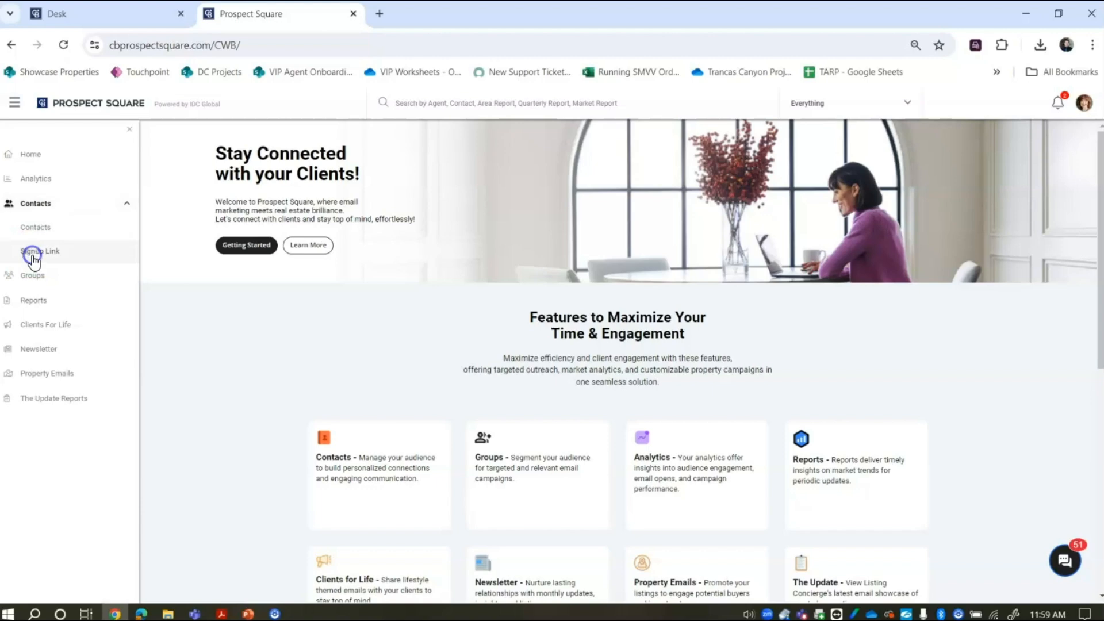
left_click(37, 236)
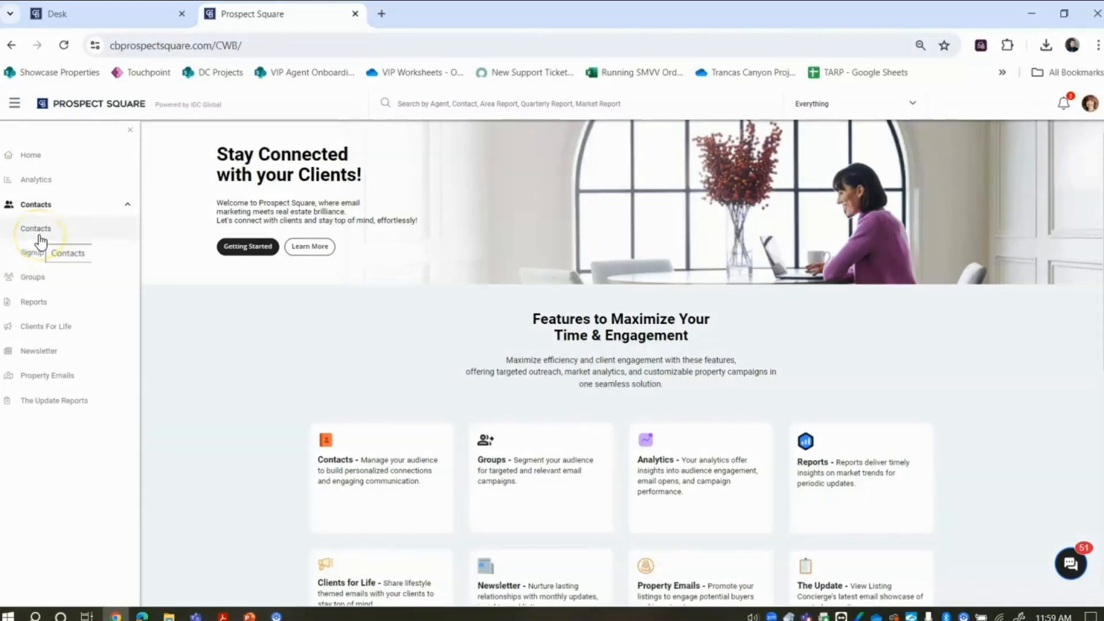
left_click(39, 235)
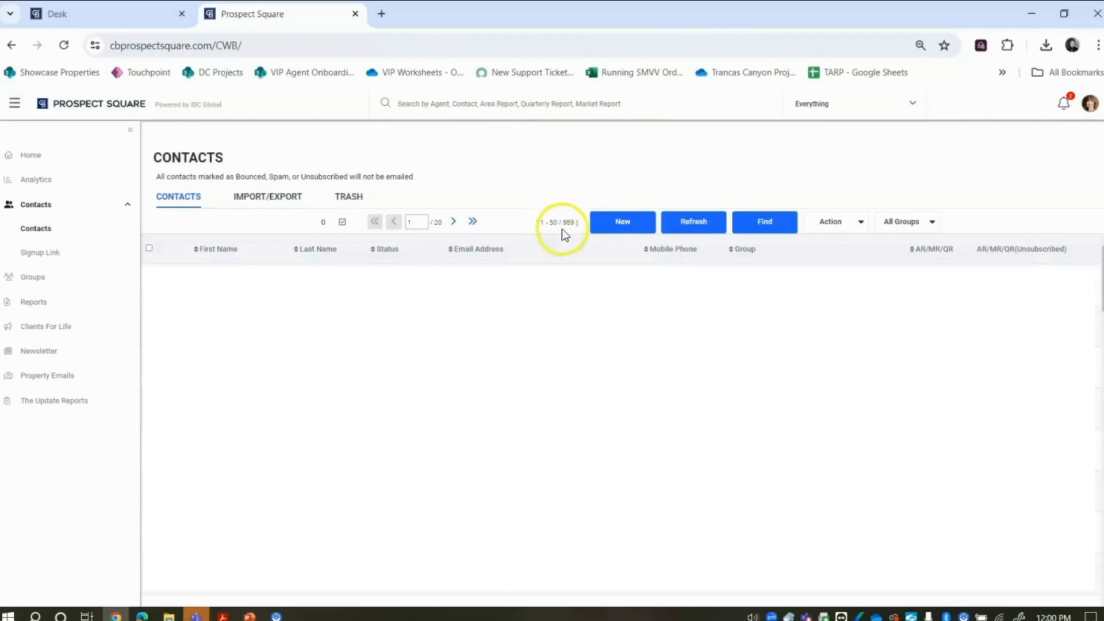
left_click(637, 227)
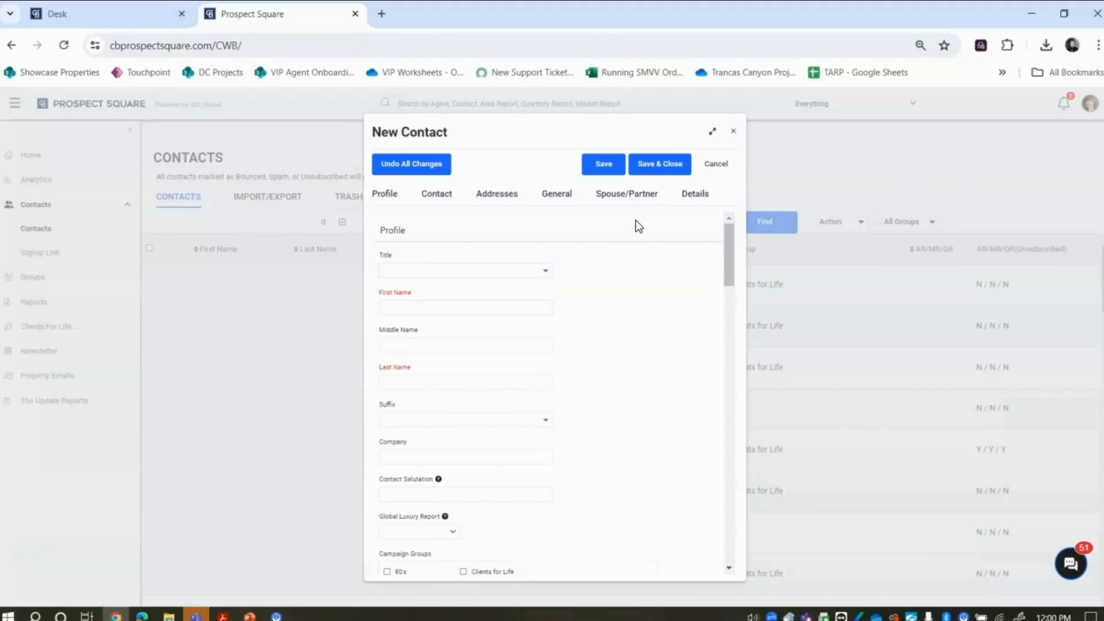
- Enter the contact's first name and last name in the New Contact form
left_click_drag(731, 242, 732, 248)
left_click(485, 257)
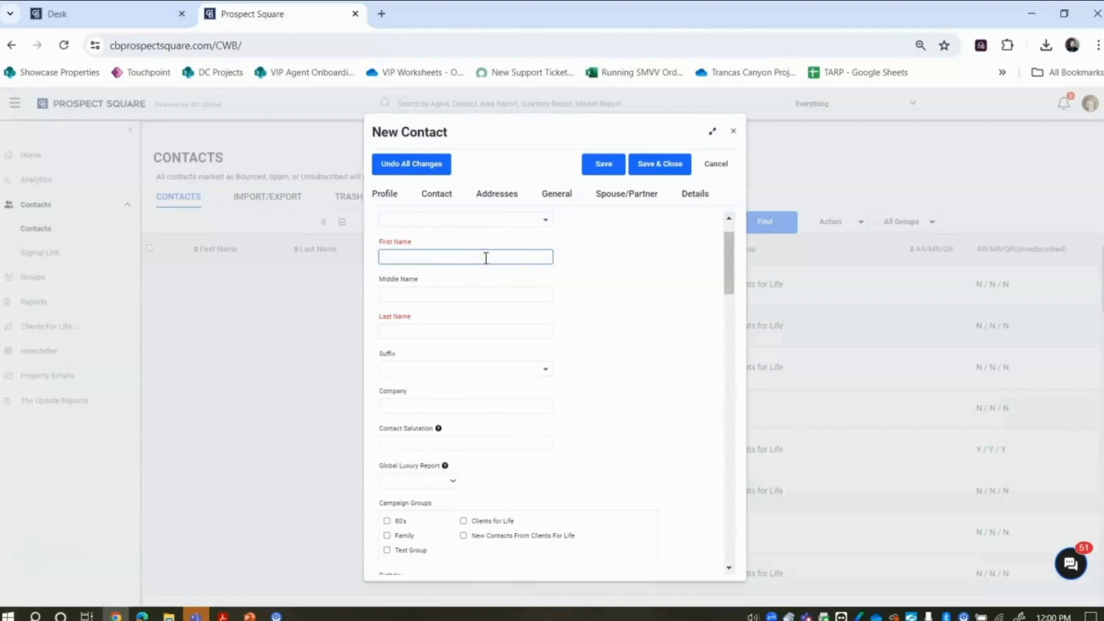
type("Jane")
left_click(461, 332)
type("Doe")
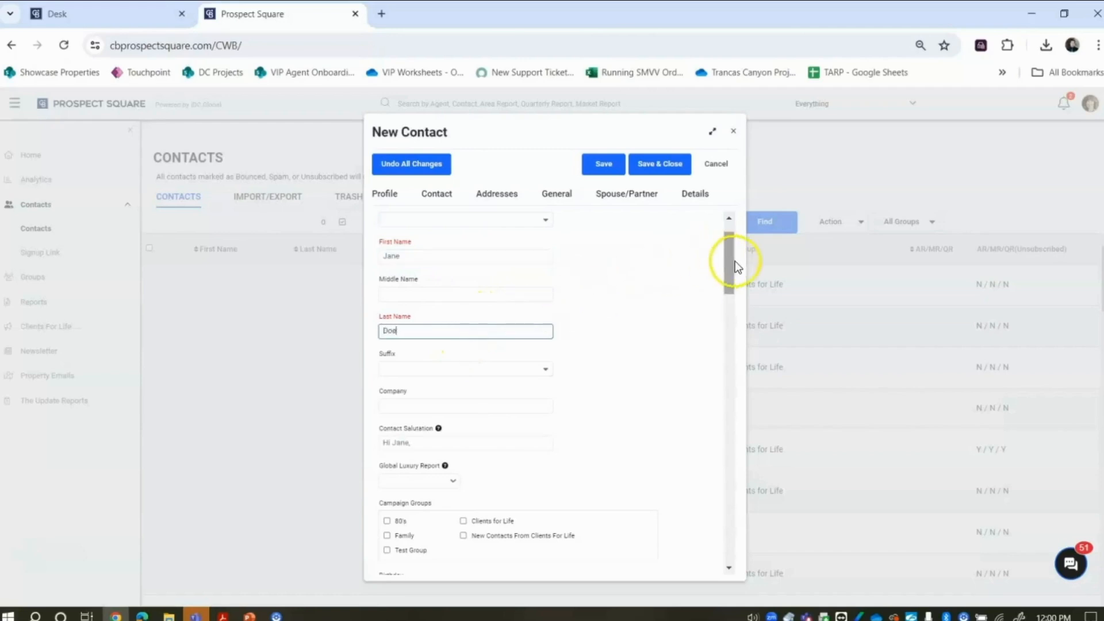
left_click_drag(735, 261, 733, 323)
- Enter the contact's primary e-mail address
left_click(503, 296)
type("jane")
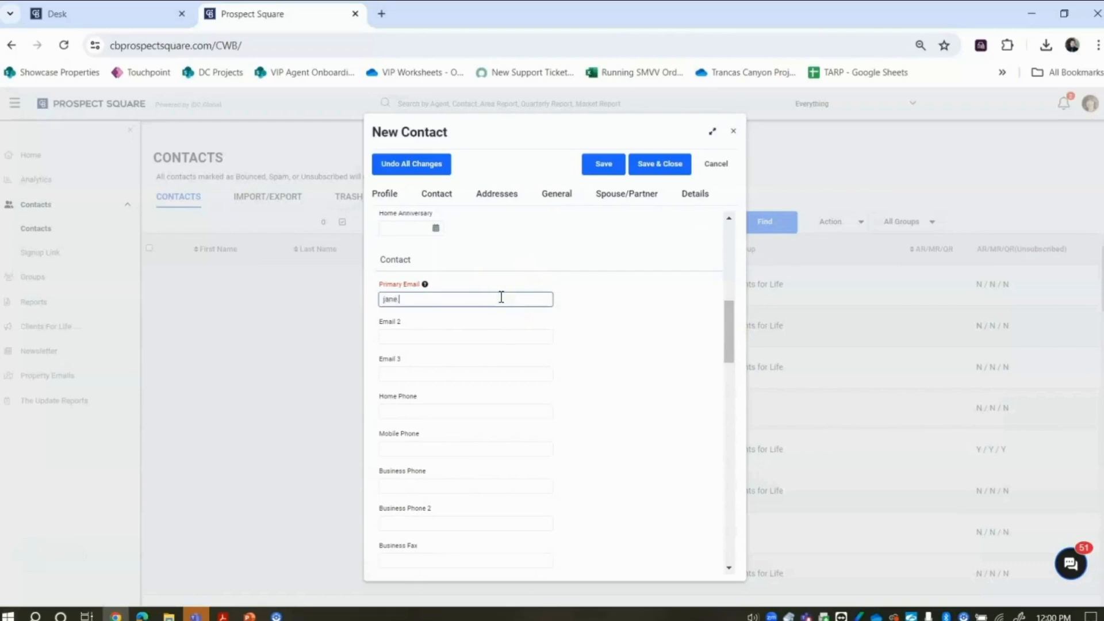
type(".doe@sample.com")
left_click(644, 289)
- Tick the New Contacts From Clients For Life campaign group
left_click(733, 325)
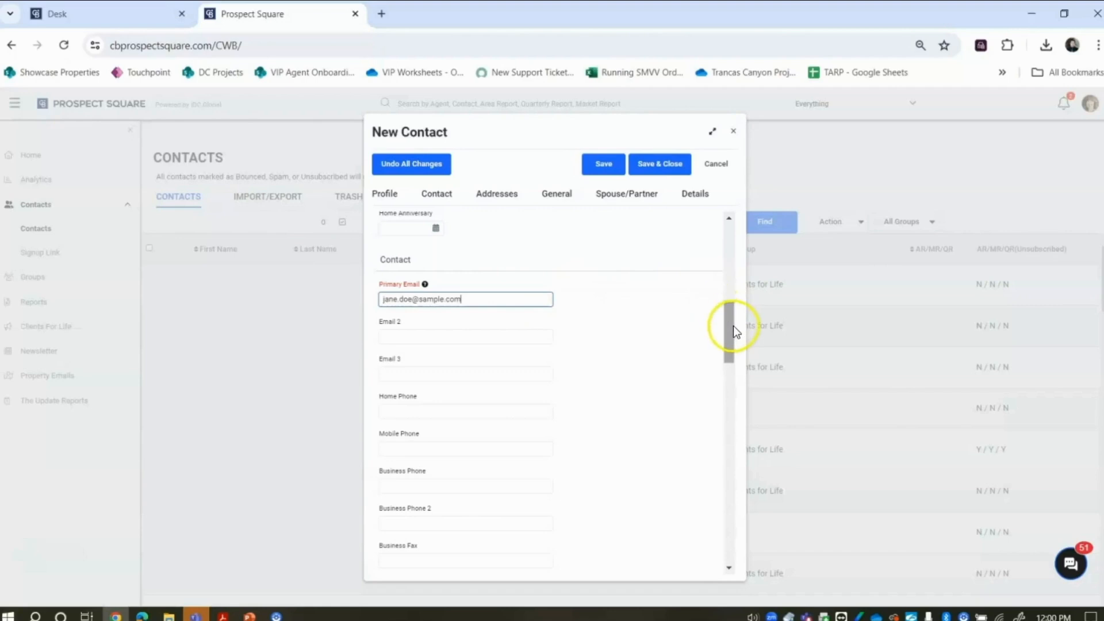
left_click_drag(733, 328, 728, 294)
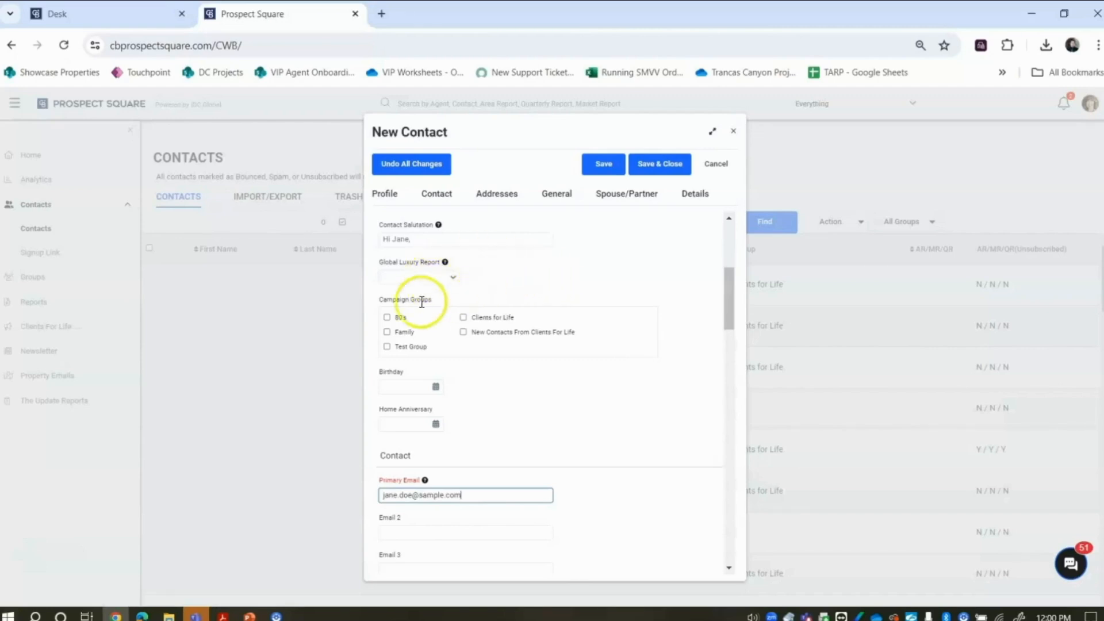
left_click(382, 346)
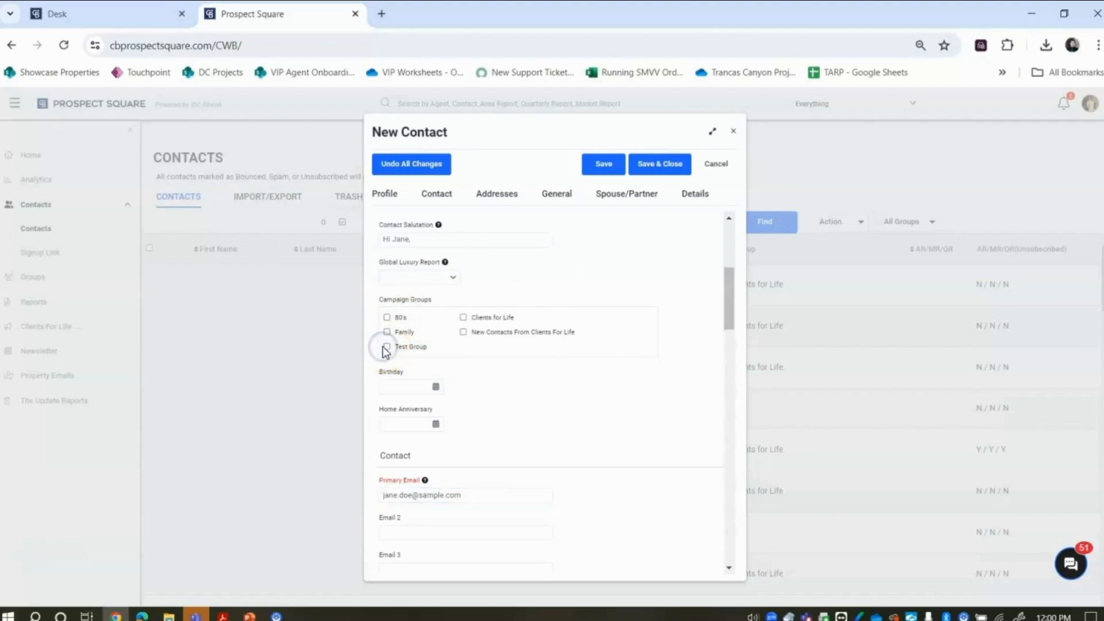
left_click(463, 334)
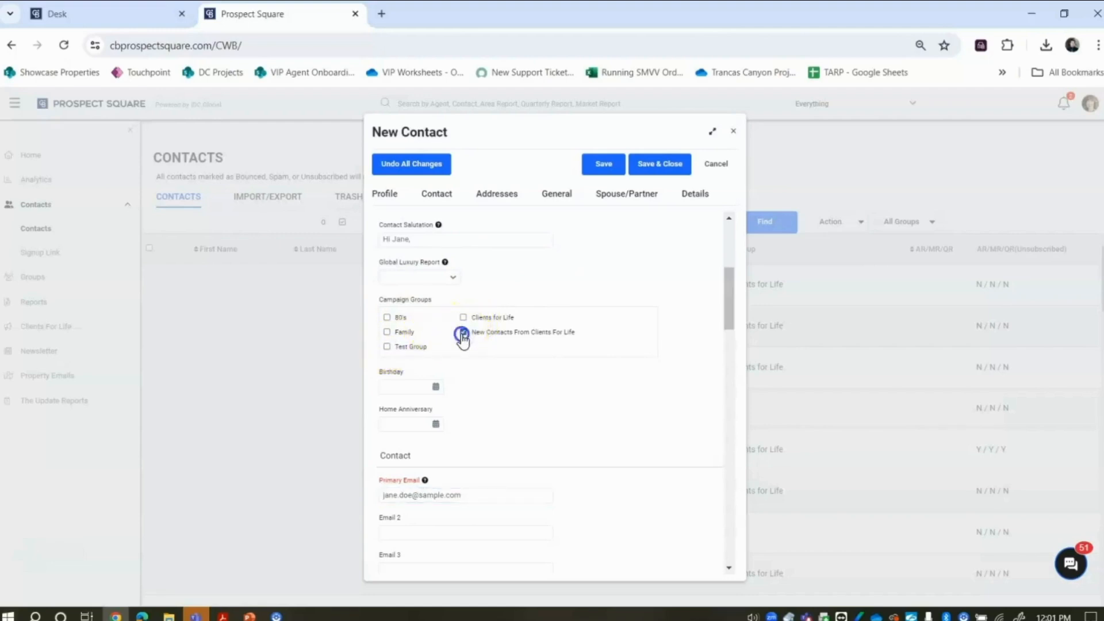
- Save the new contact, bringing the list to 990, and show the IMPORT/EXPORT options
left_click(660, 159)
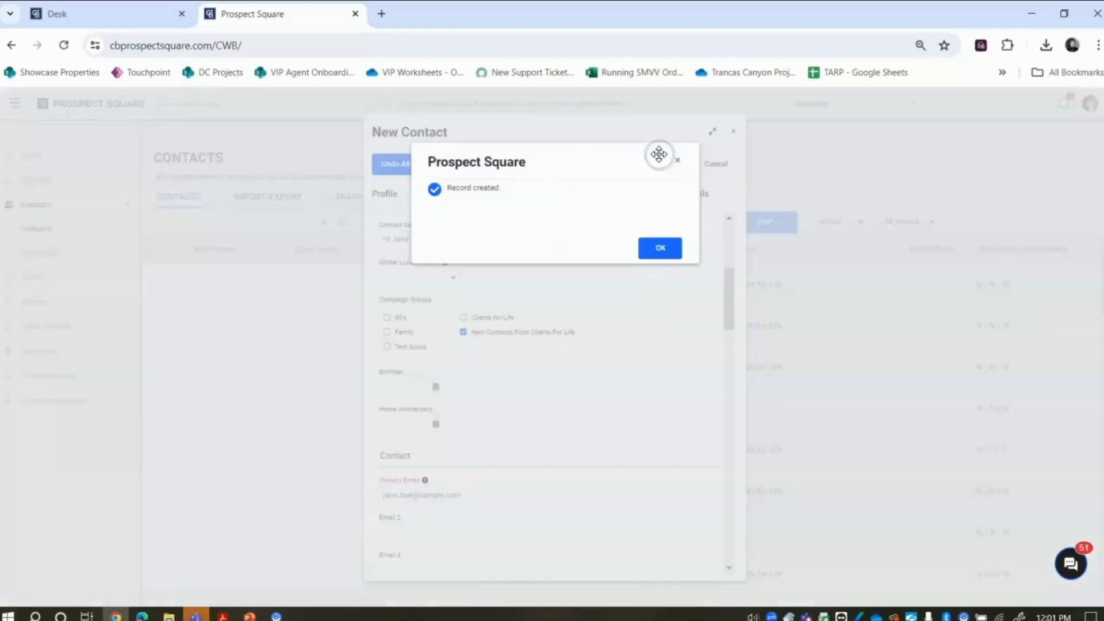
left_click(671, 248)
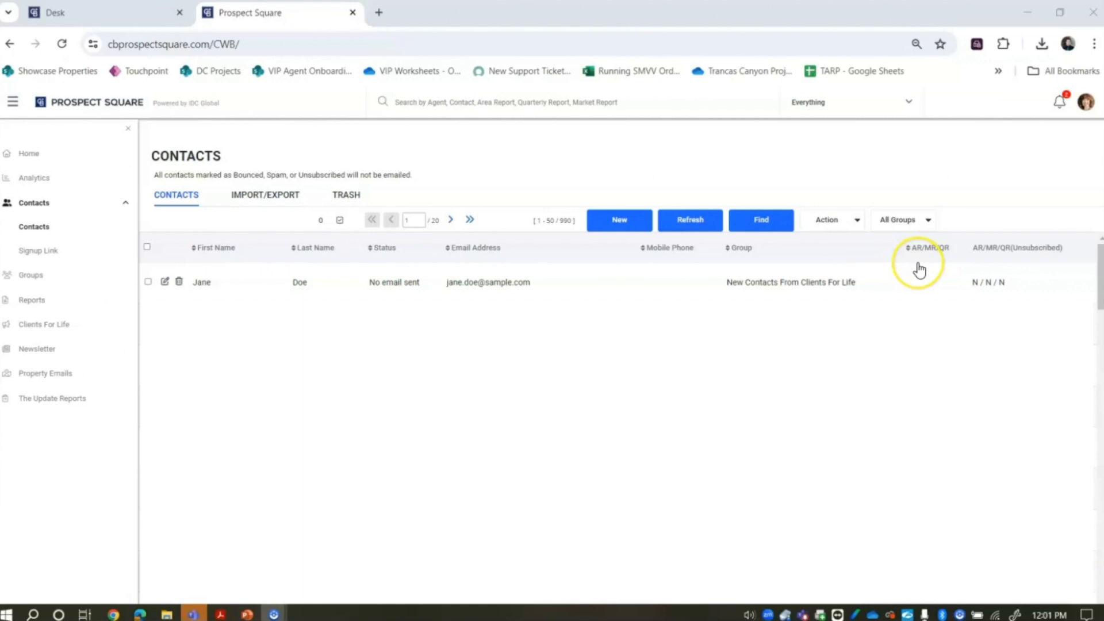
double_click(276, 196)
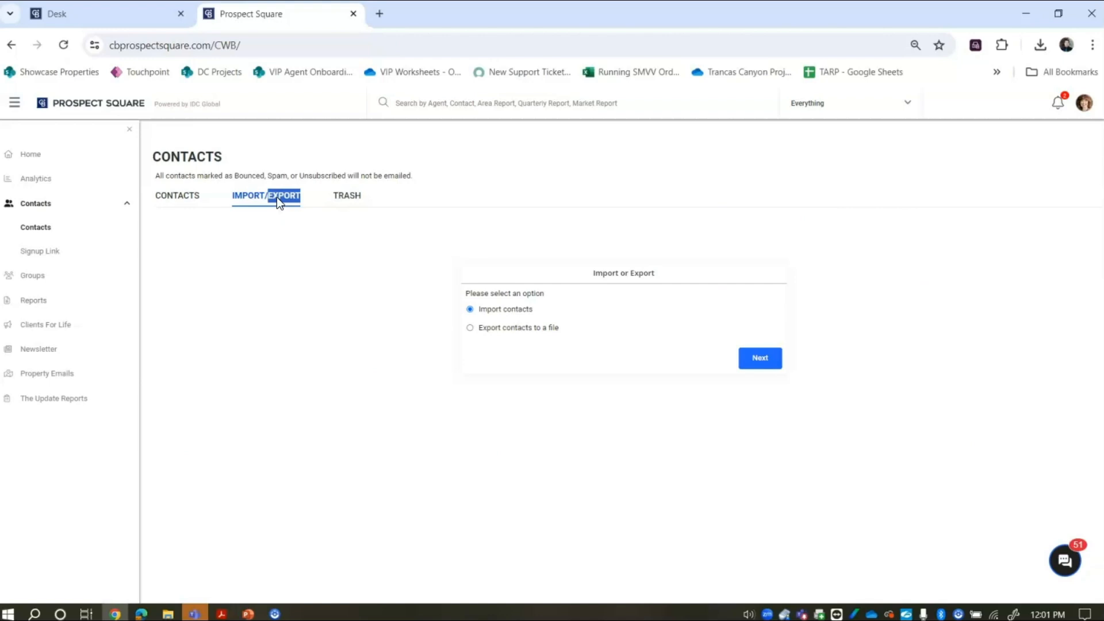
- Import contacts as CSV File from any other source with consent confirmed, advancing to Upload File
left_click(758, 358)
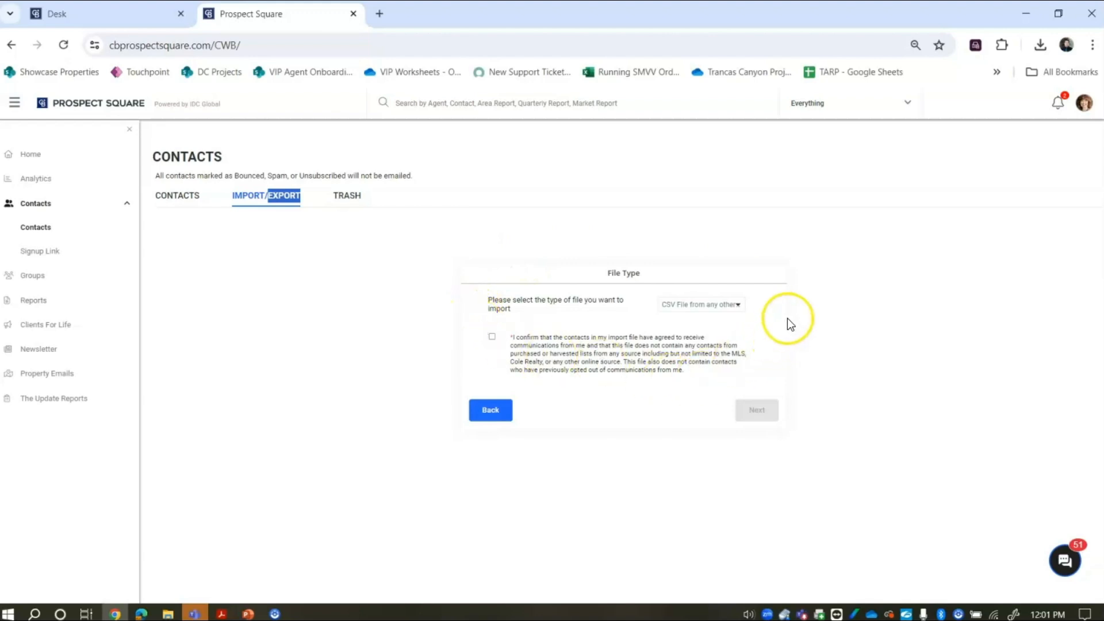
left_click(724, 305)
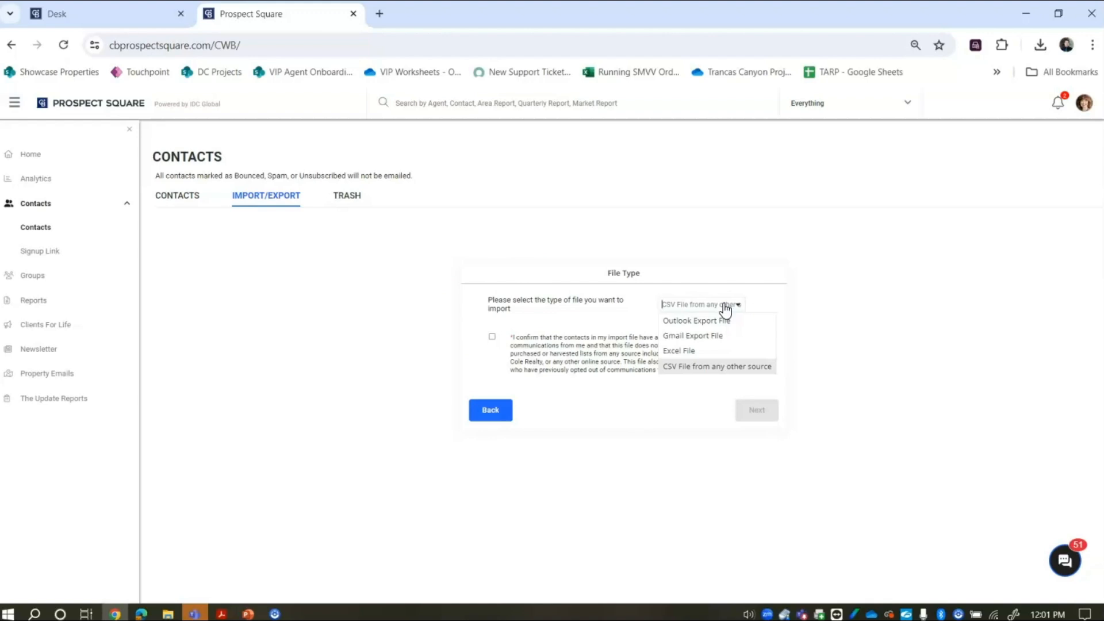
left_click(683, 373)
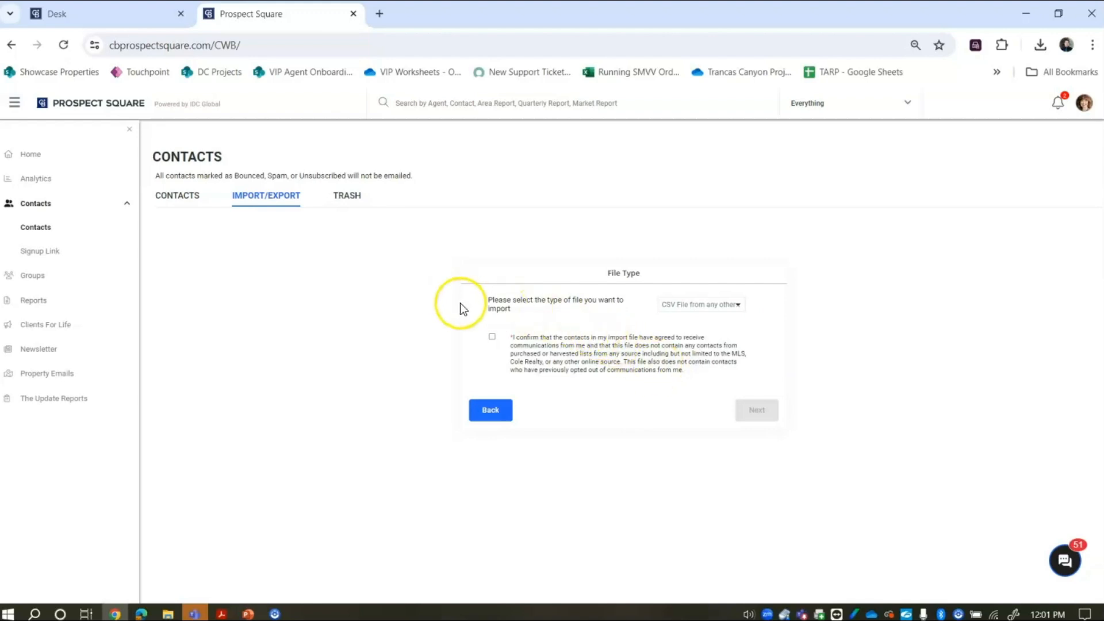
left_click(493, 339)
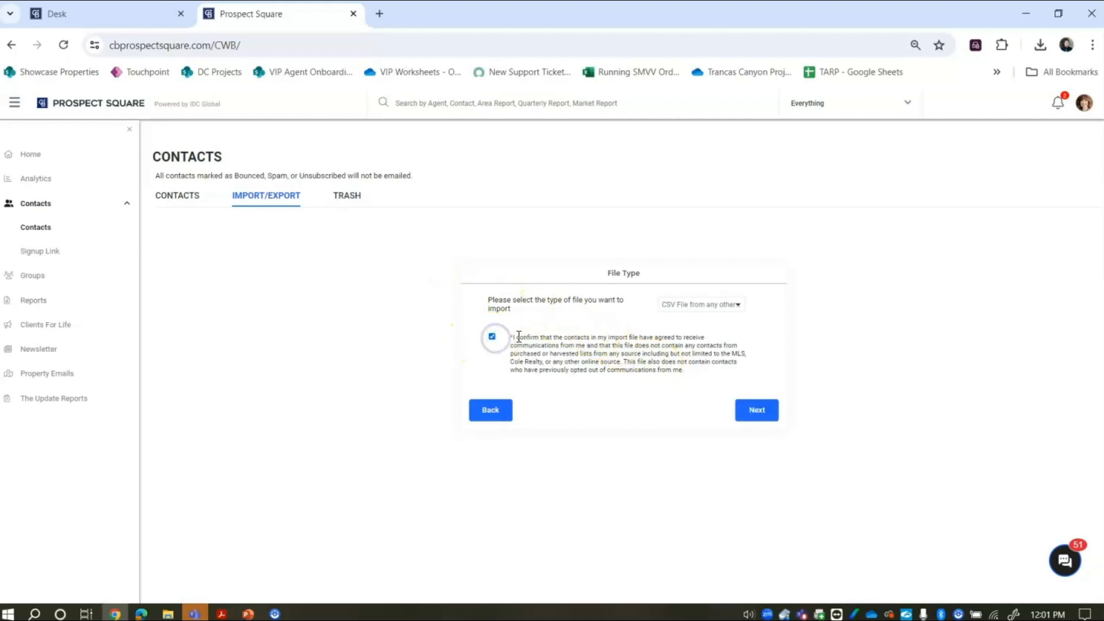
left_click_drag(514, 339, 690, 374)
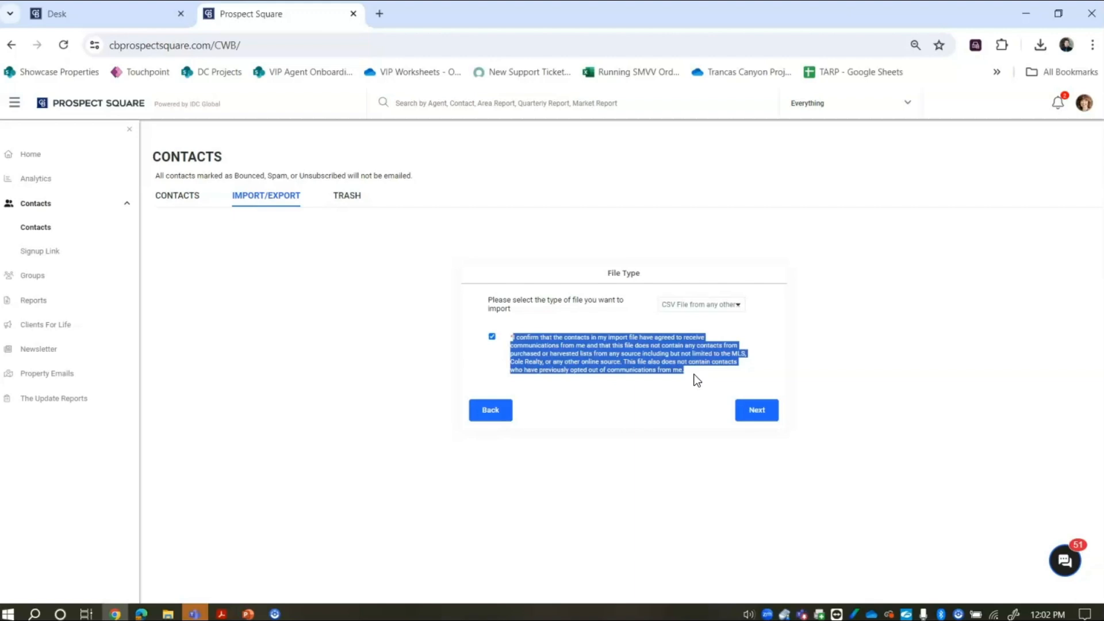
left_click(756, 412)
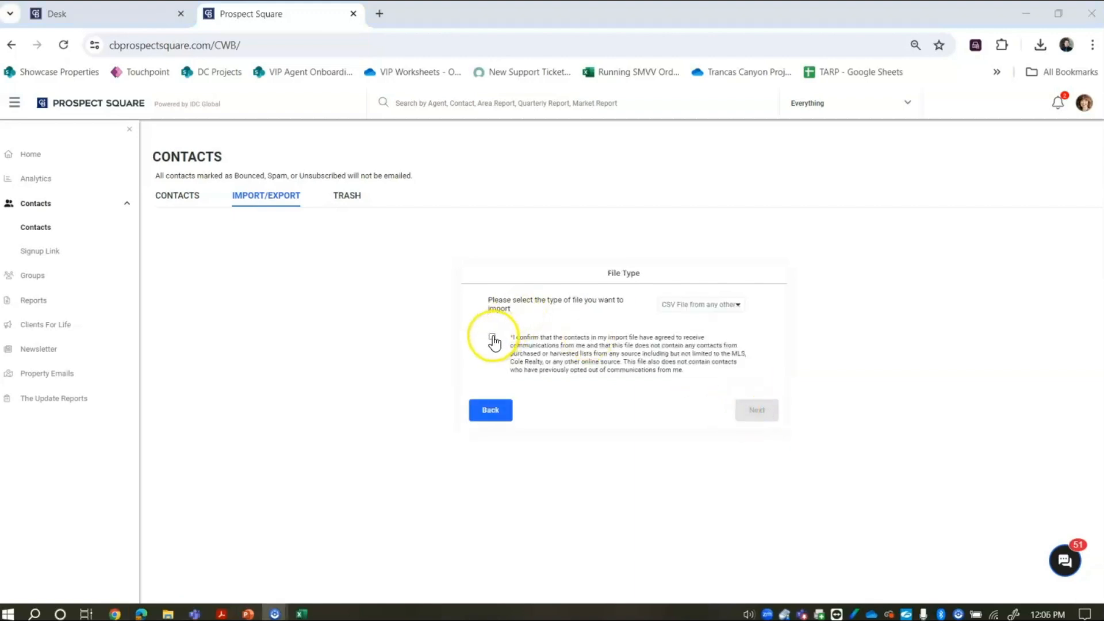
- Re-confirm consent, continue, and browse to upload the CSV contact file
left_click(492, 338)
left_click(757, 411)
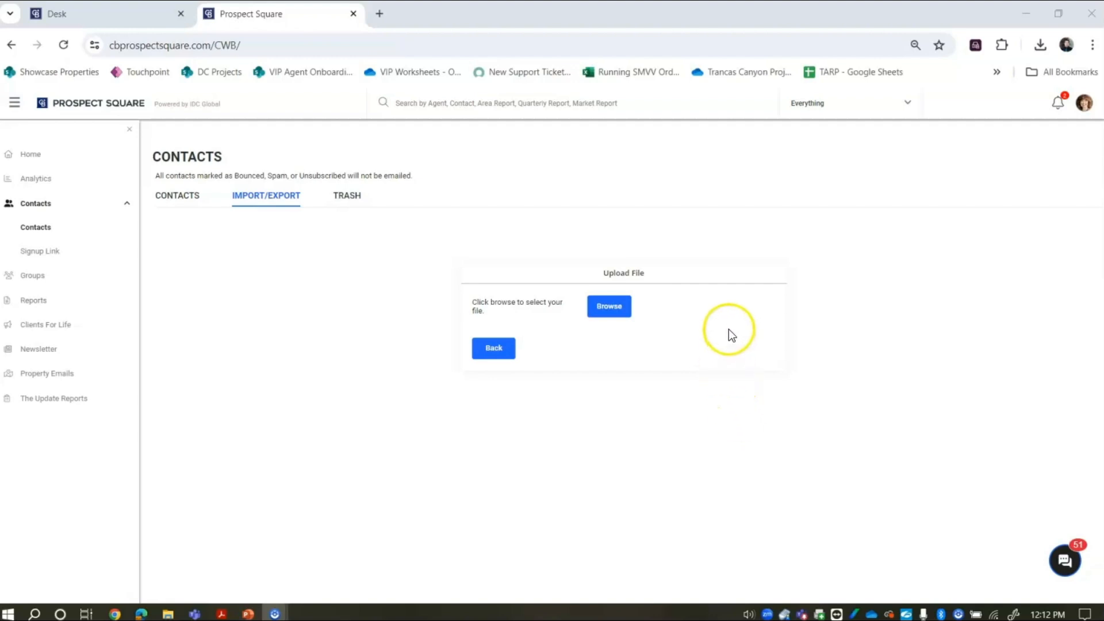
left_click(609, 306)
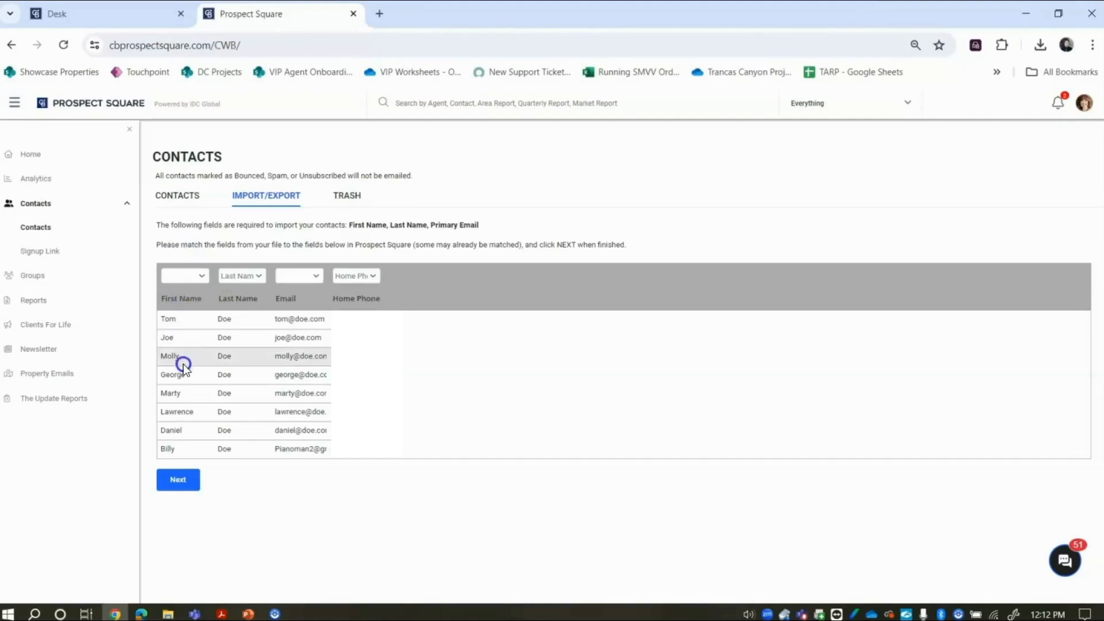
- Map the first-name column to First Name and the email column to Primary Email, then submit
left_click(183, 276)
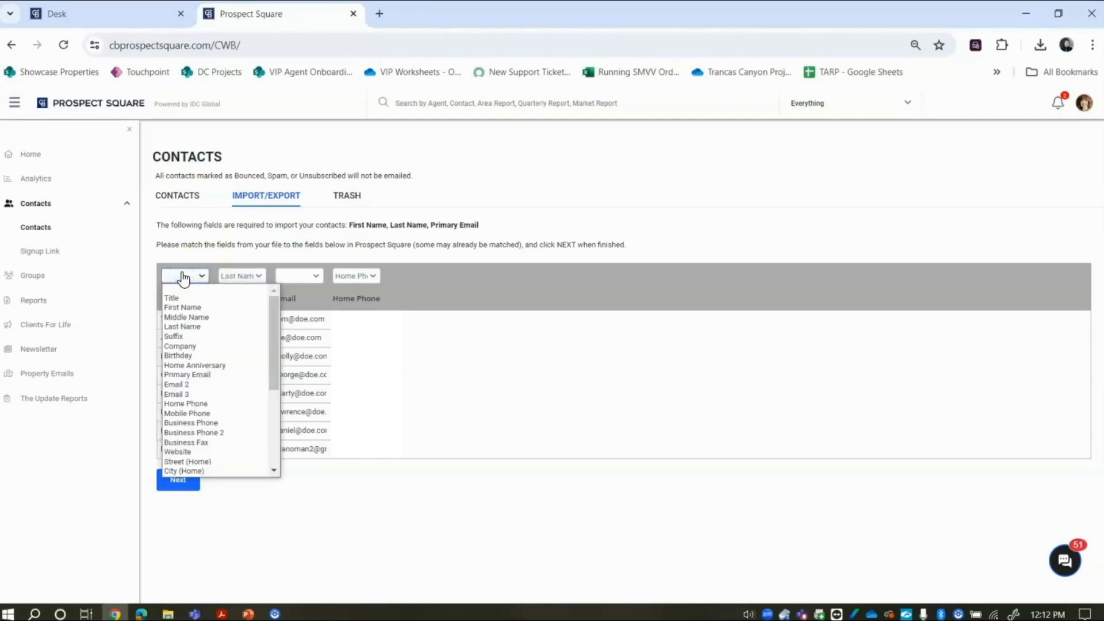
left_click(181, 308)
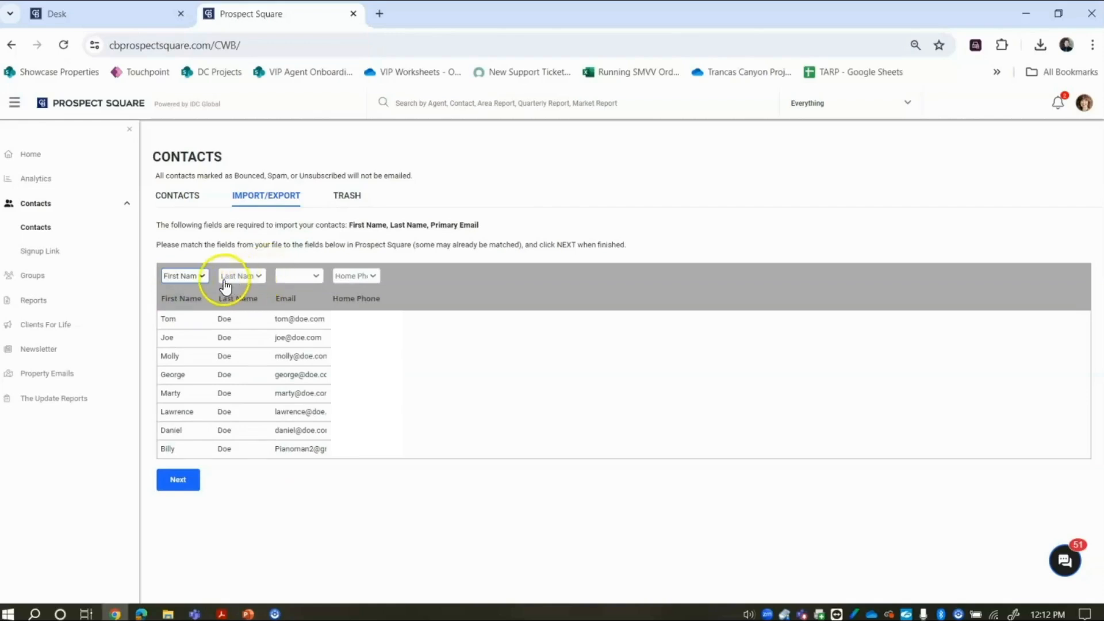
left_click(310, 278)
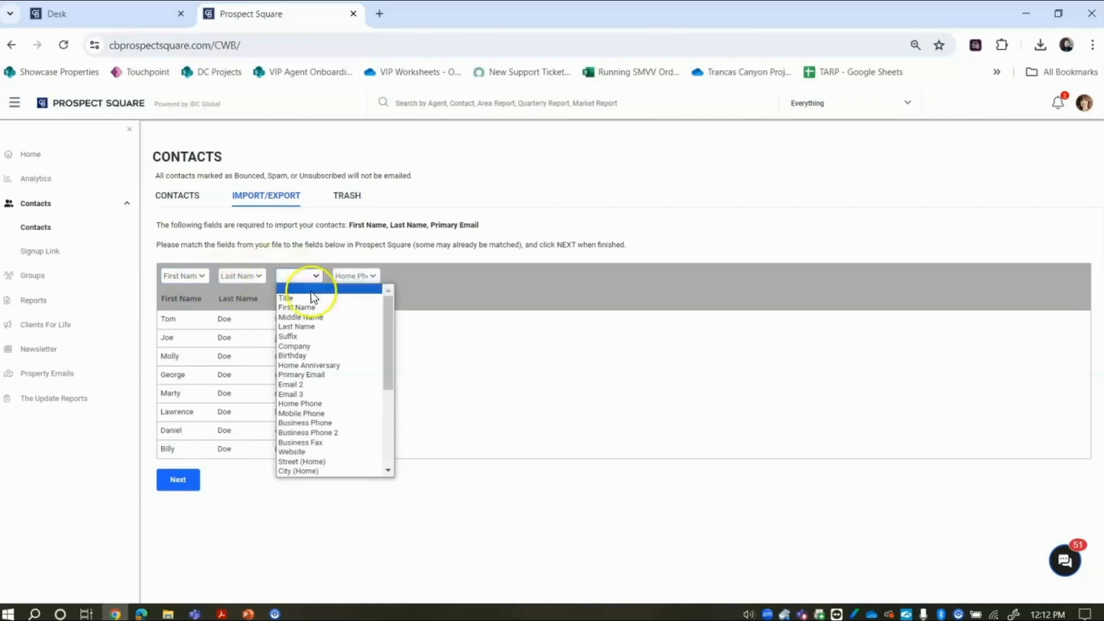
left_click(315, 375)
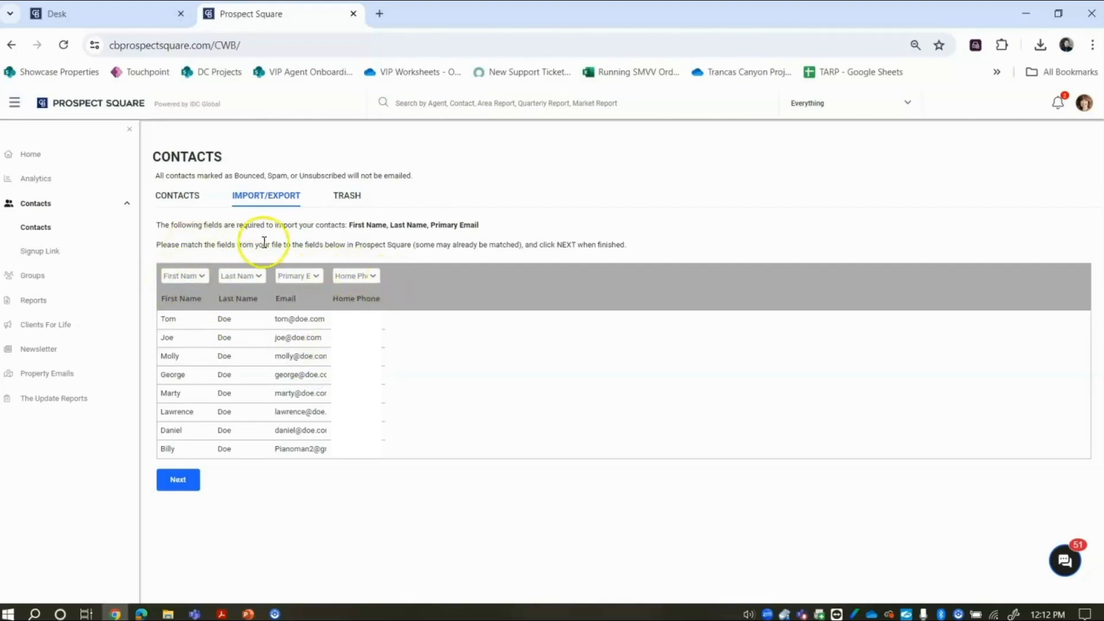
left_click(293, 277)
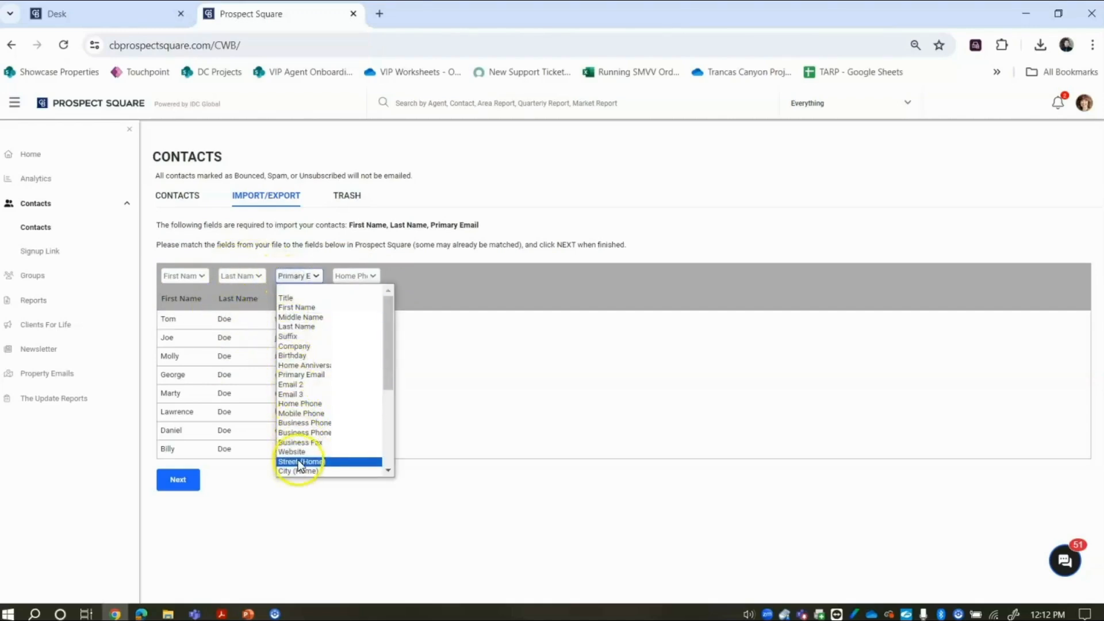
left_click(304, 374)
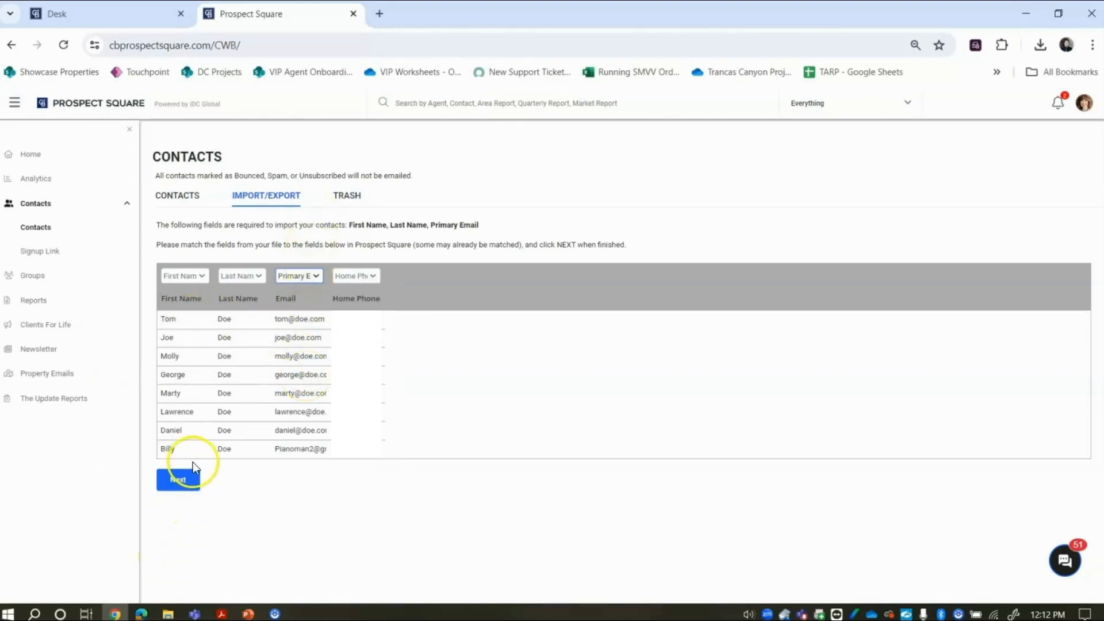
left_click(190, 483)
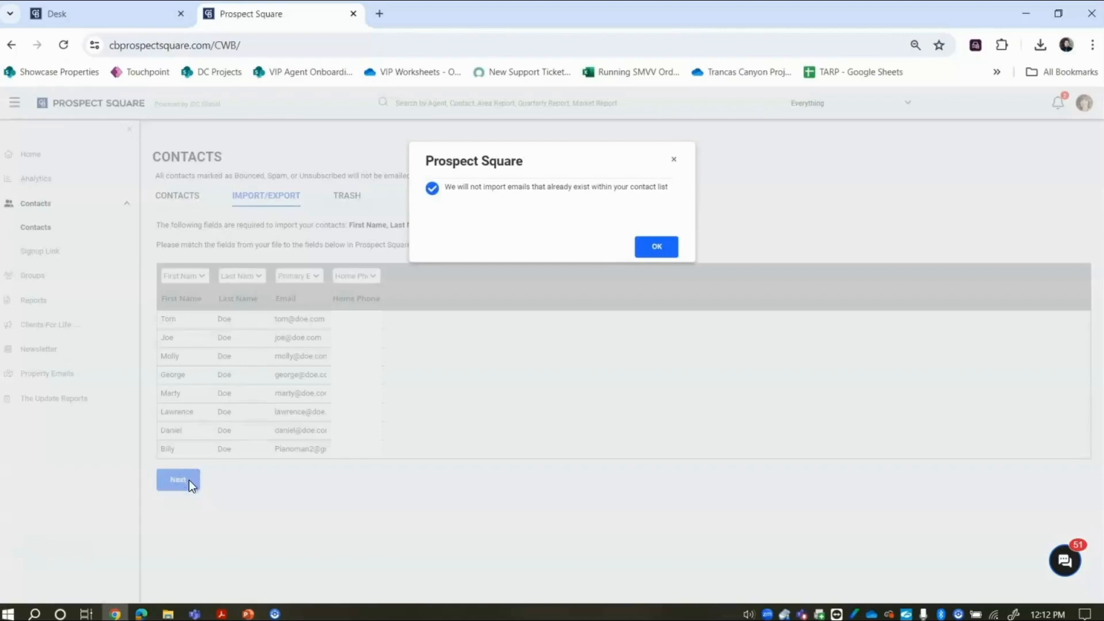
- Dismiss the existing-email notice and continue with Ignore any duplicates selected
left_click(659, 249)
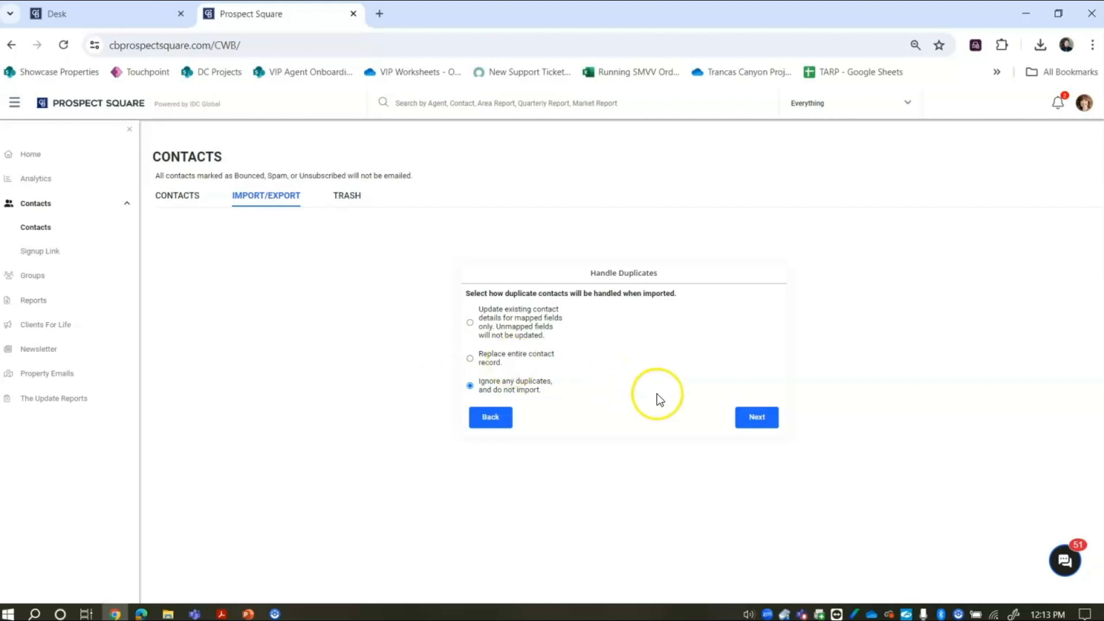
left_click(752, 418)
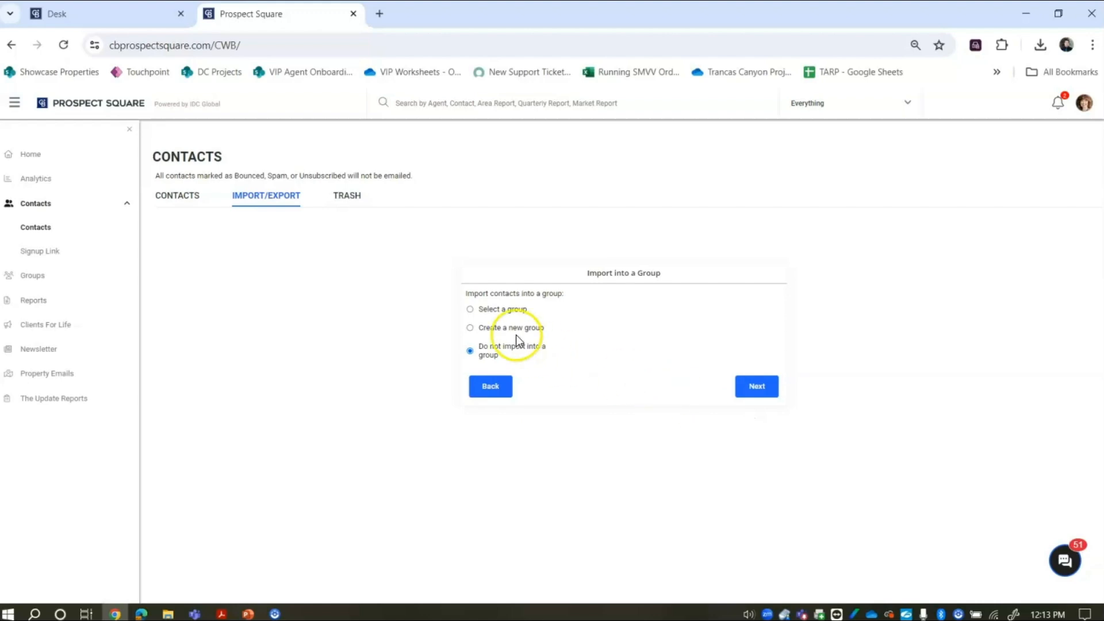
- Import into an existing group rather than a new 'Sample Group', and advance to the final step
left_click(470, 313)
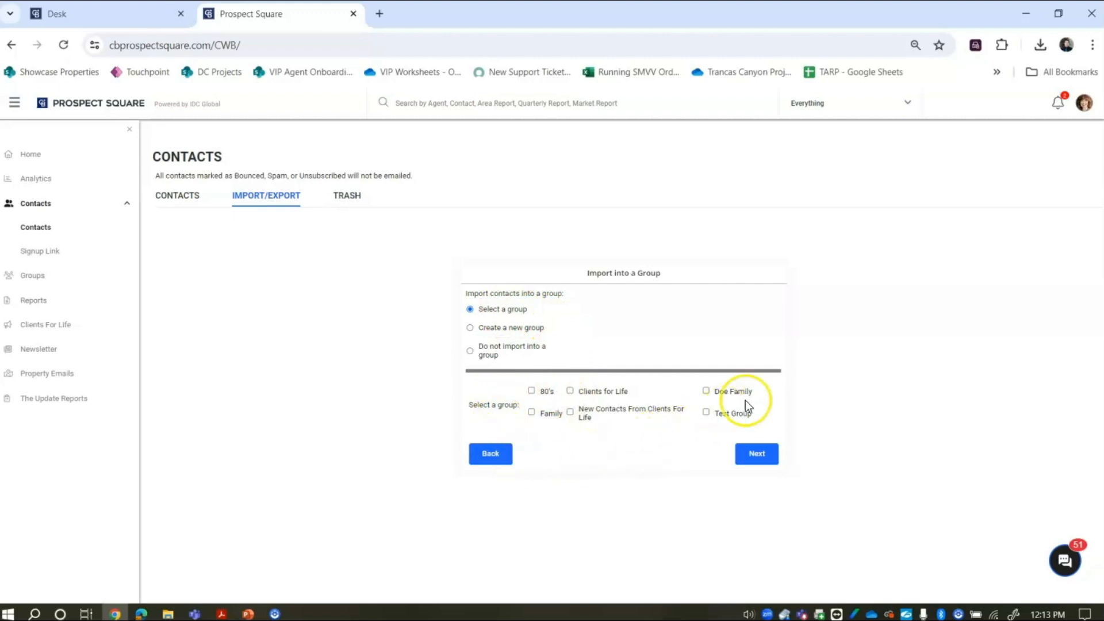
left_click(470, 328)
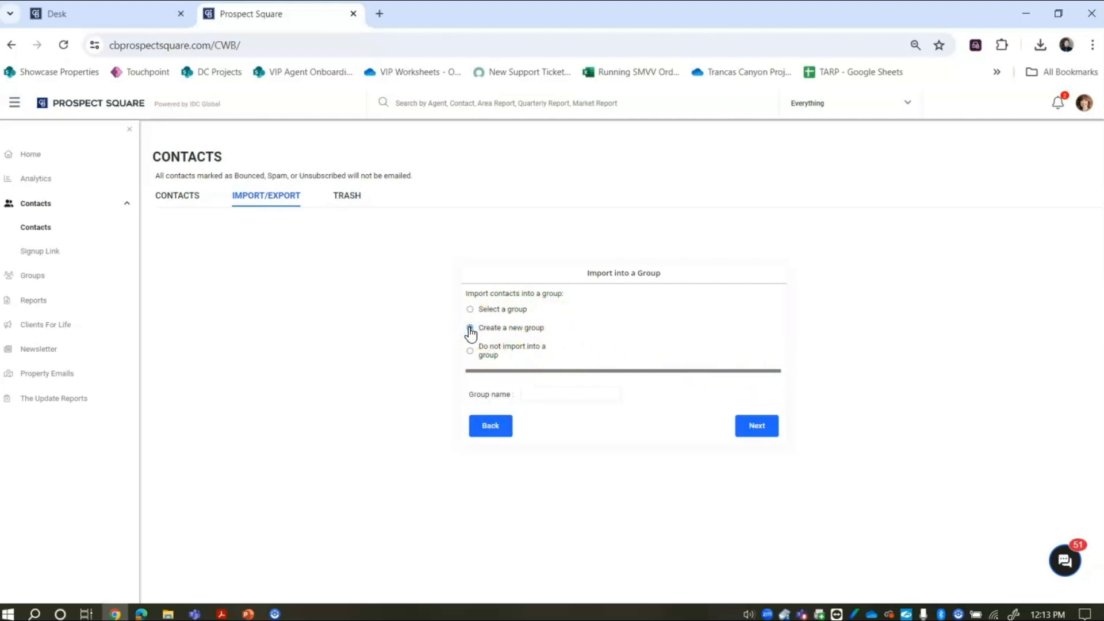
left_click(565, 398)
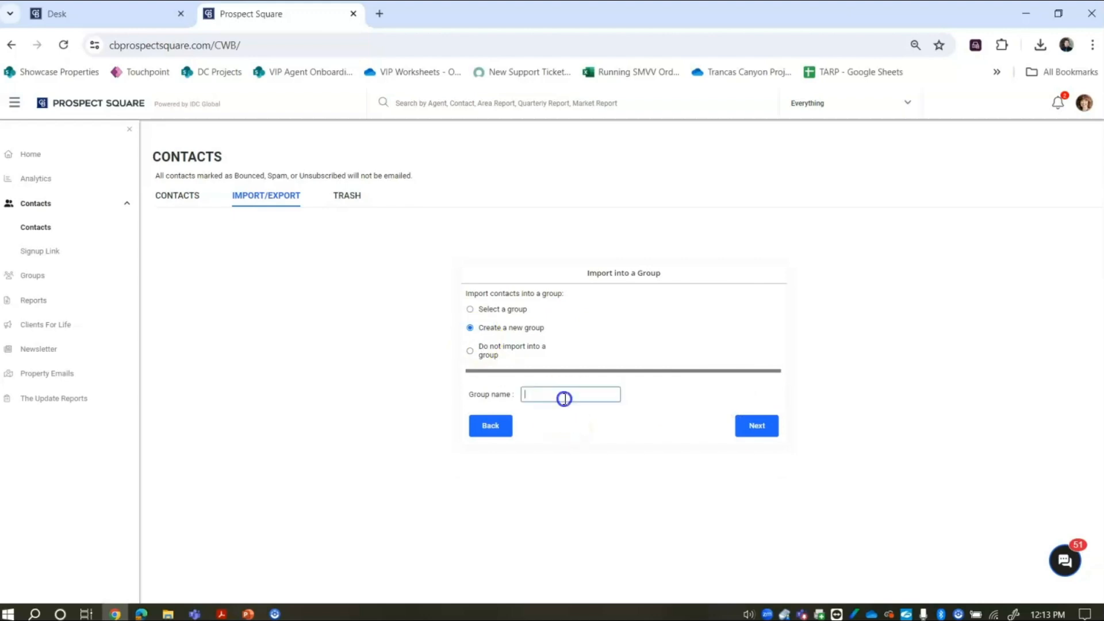
type("Same G")
key("BackSpace")
key("BackSpace")
key("BackSpace")
type("ple Group")
left_click(470, 310)
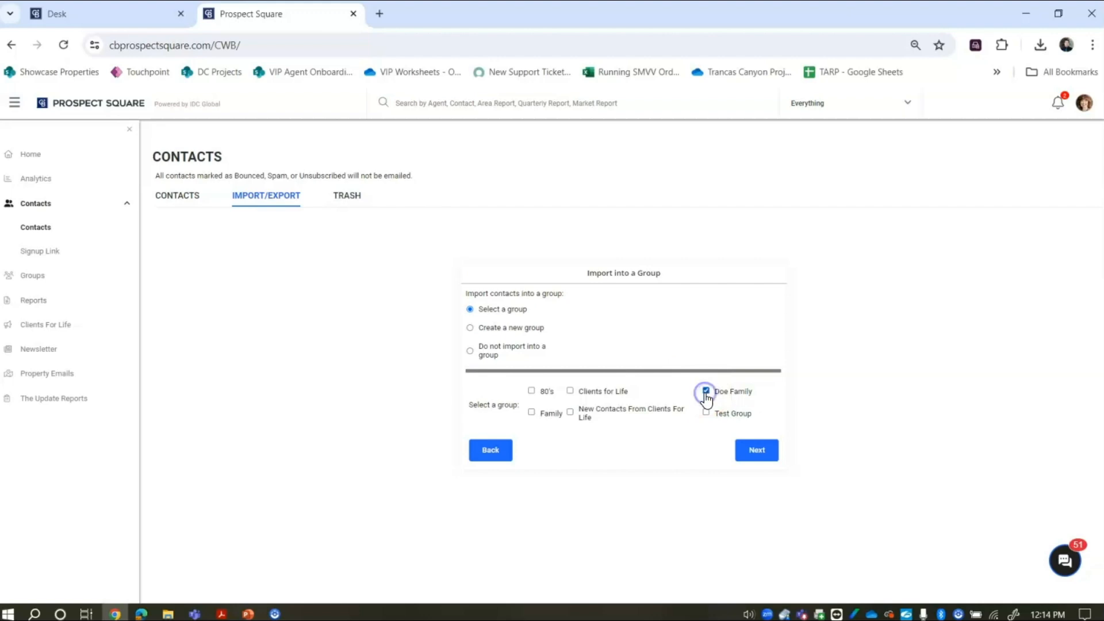
left_click(767, 458)
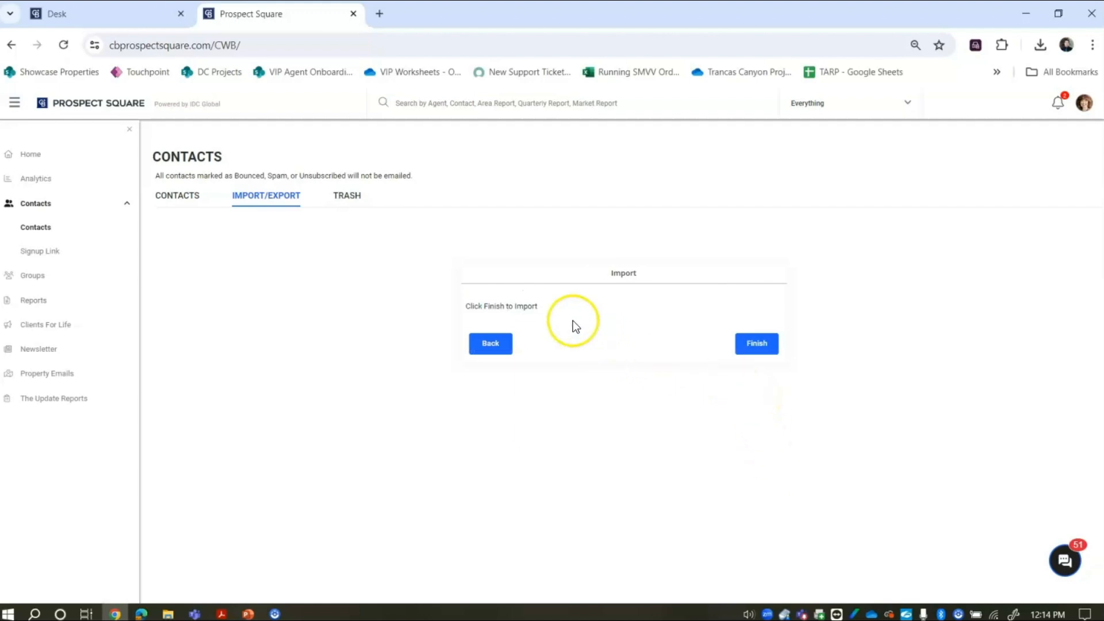
- Finish the import, giving 8 contacts processed, 7 imported and 1 failed
left_click(745, 344)
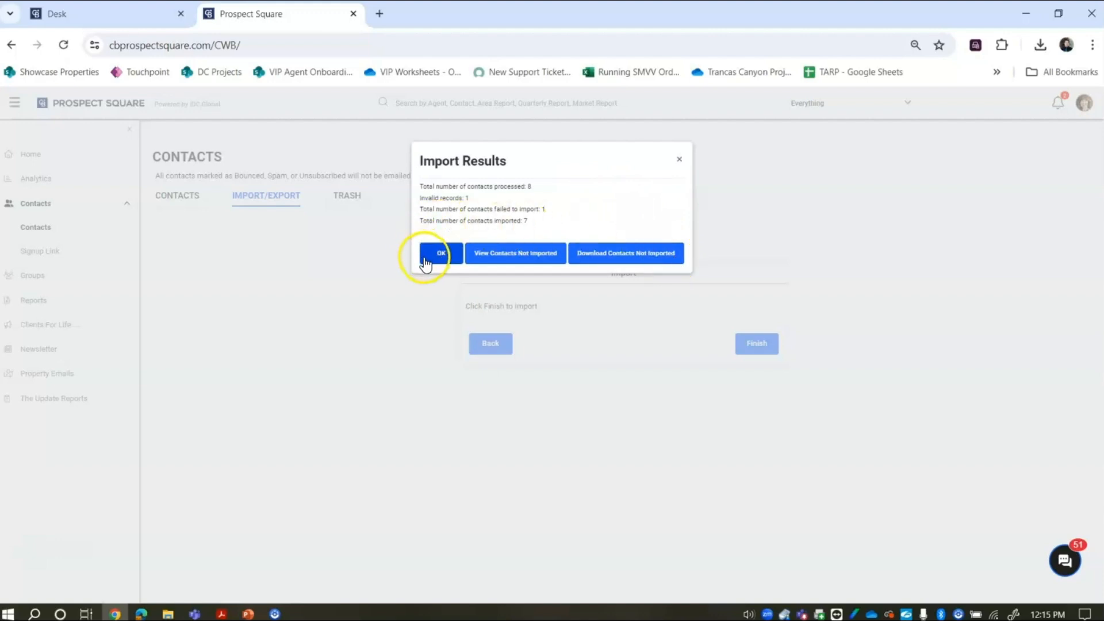
- Review the one contact not imported, then return to the Contacts list of 997 contacts
left_click(626, 258)
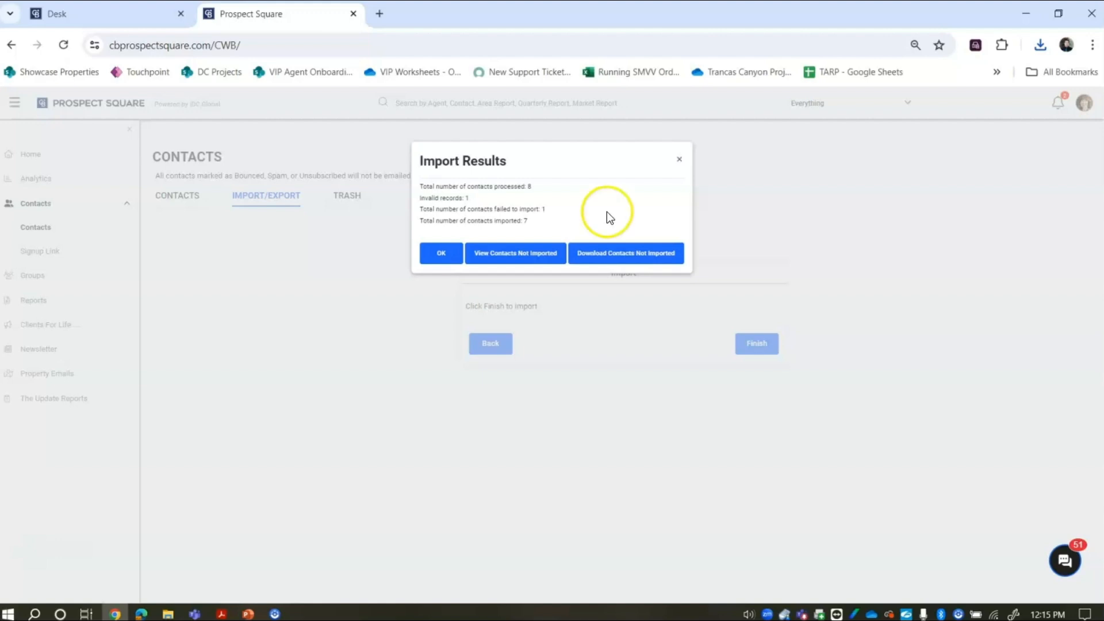
left_click(511, 259)
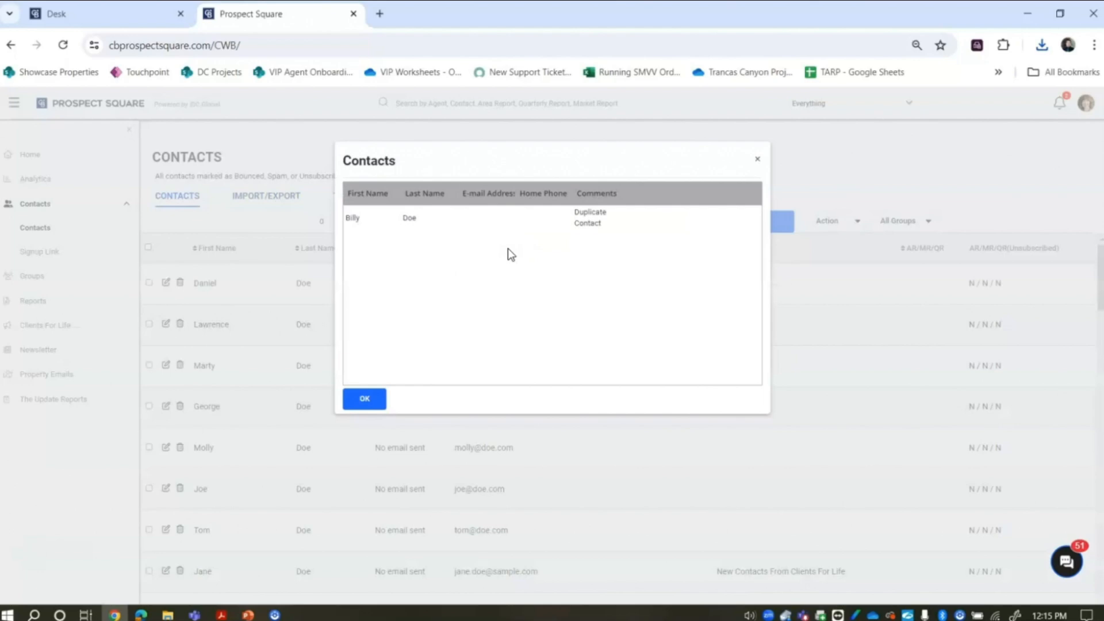
left_click(371, 399)
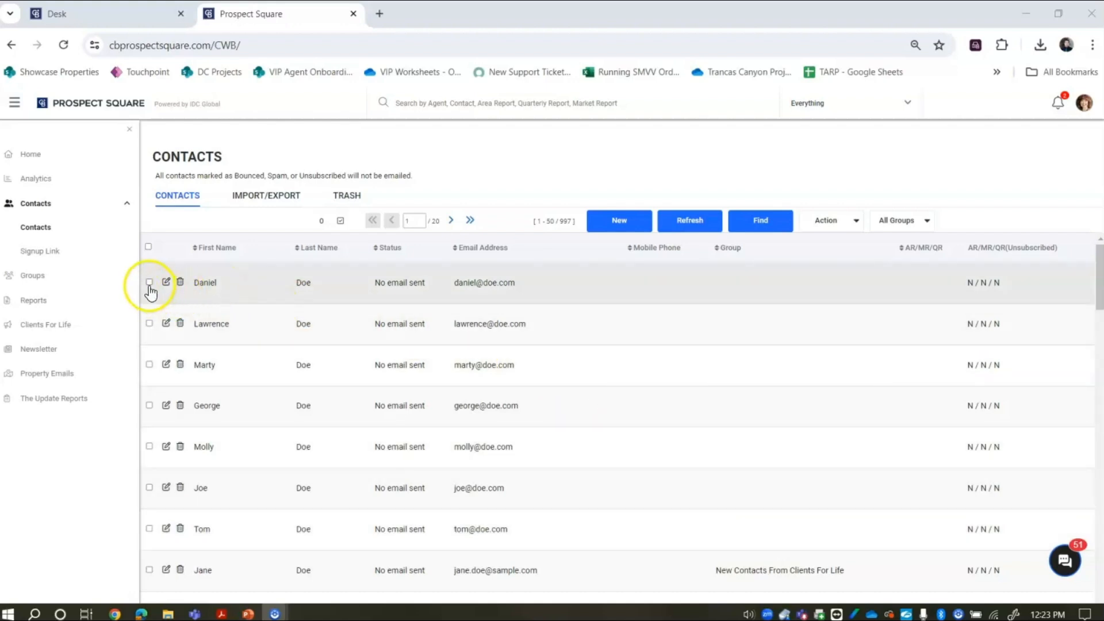
- Select the seven newly imported contacts at the top of the list
left_click(149, 283)
left_click(150, 325)
left_click(149, 364)
left_click(149, 405)
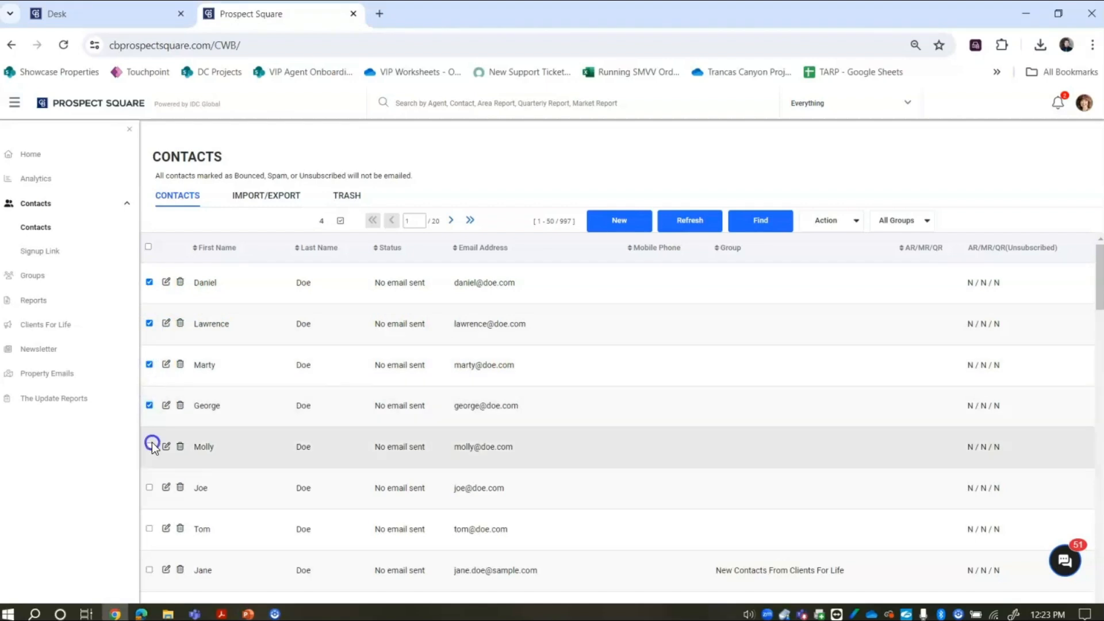
left_click(150, 445)
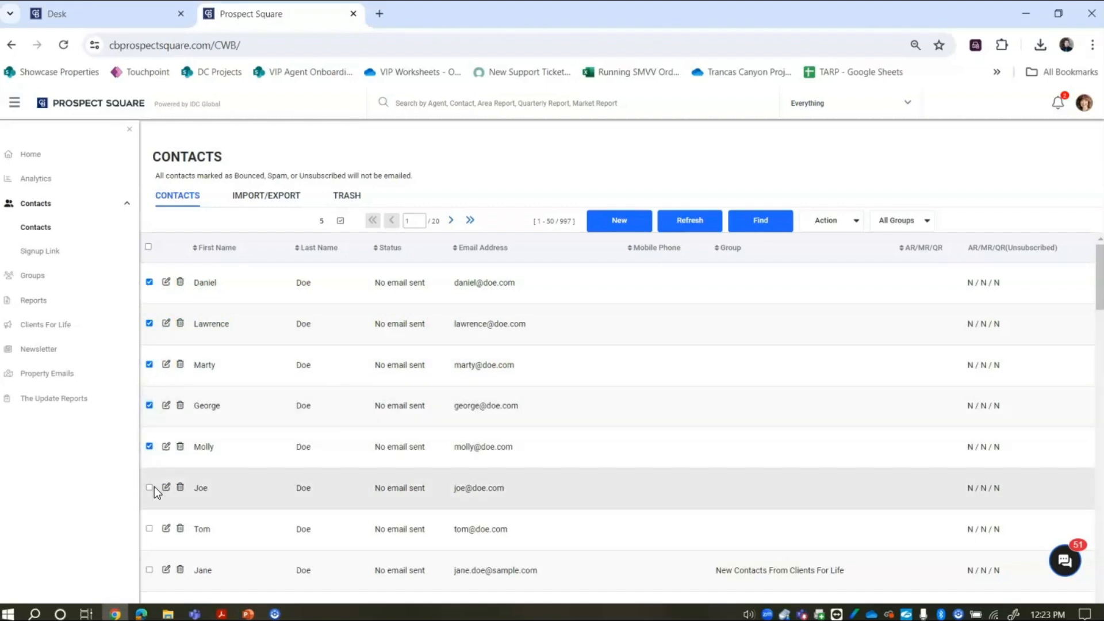
left_click(149, 488)
left_click(149, 529)
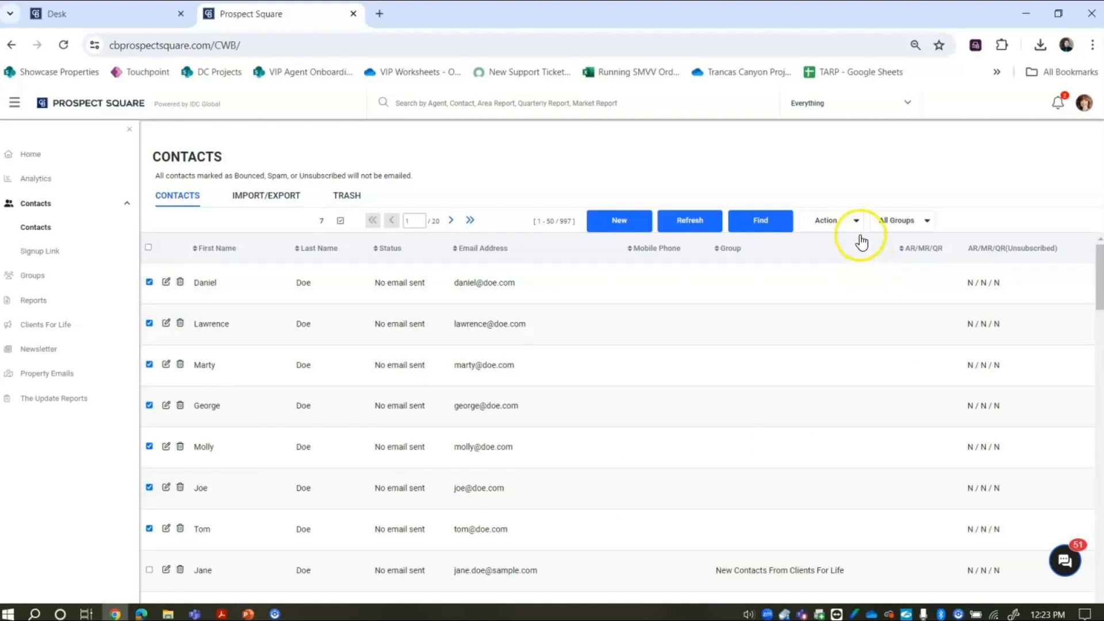
- Assign the selected contacts to the Doe Family group via Manage Groups, then refresh the list
left_click(836, 227)
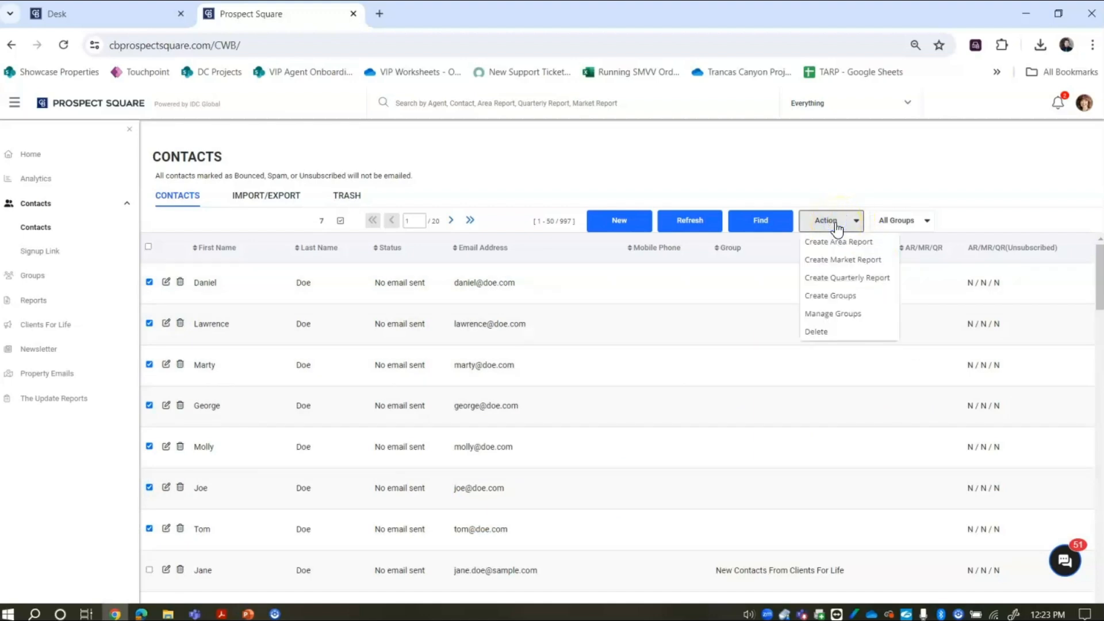
left_click(841, 314)
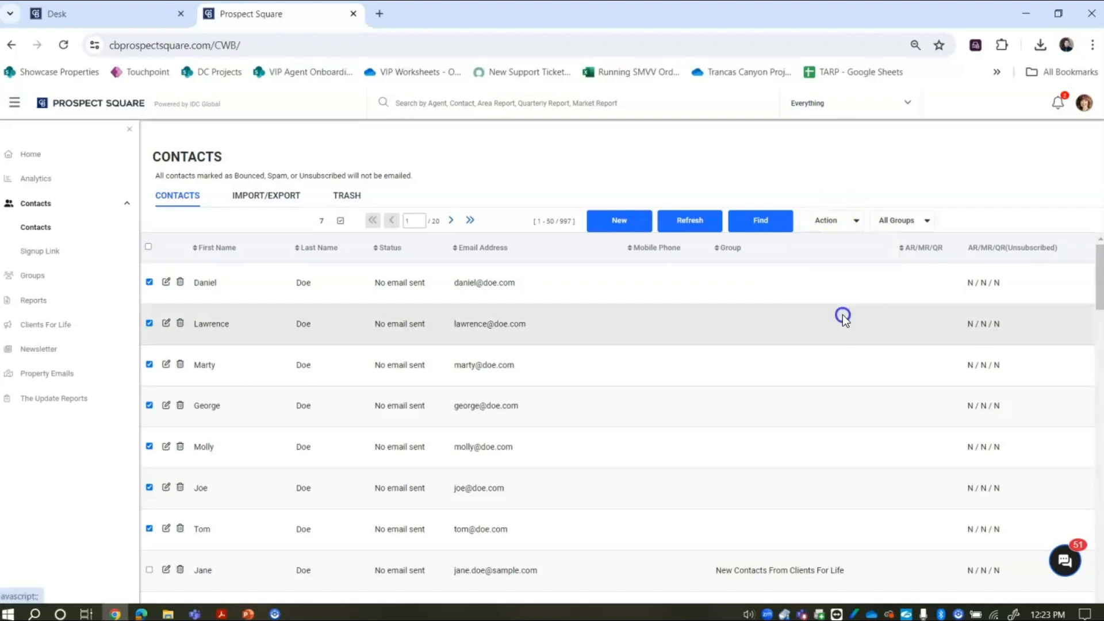
left_click(690, 237)
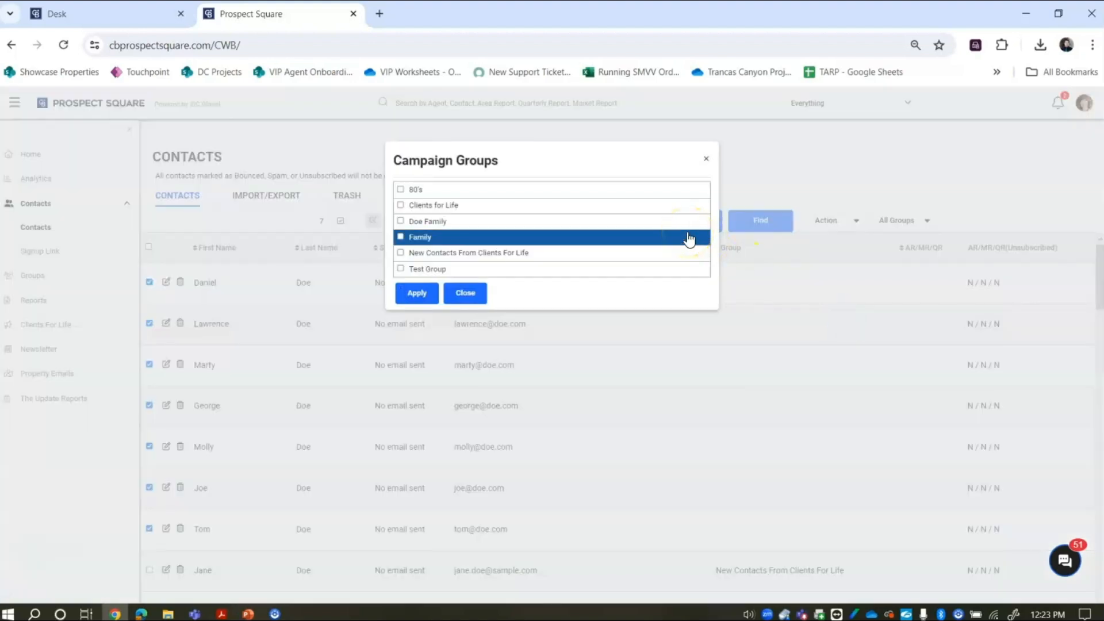
left_click(614, 224)
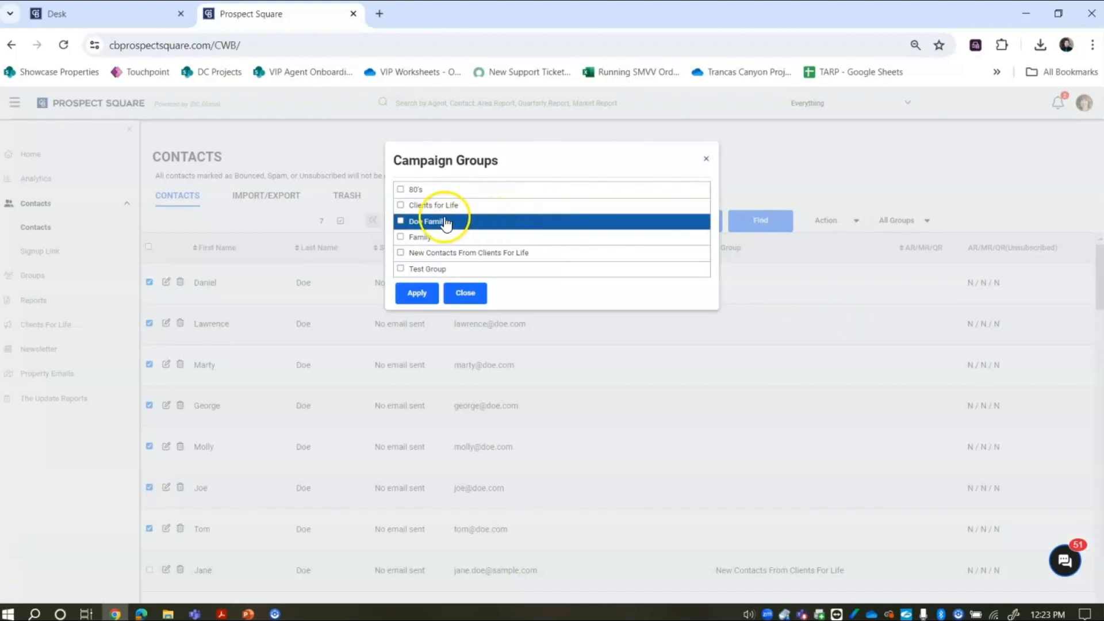
left_click(400, 222)
left_click(421, 295)
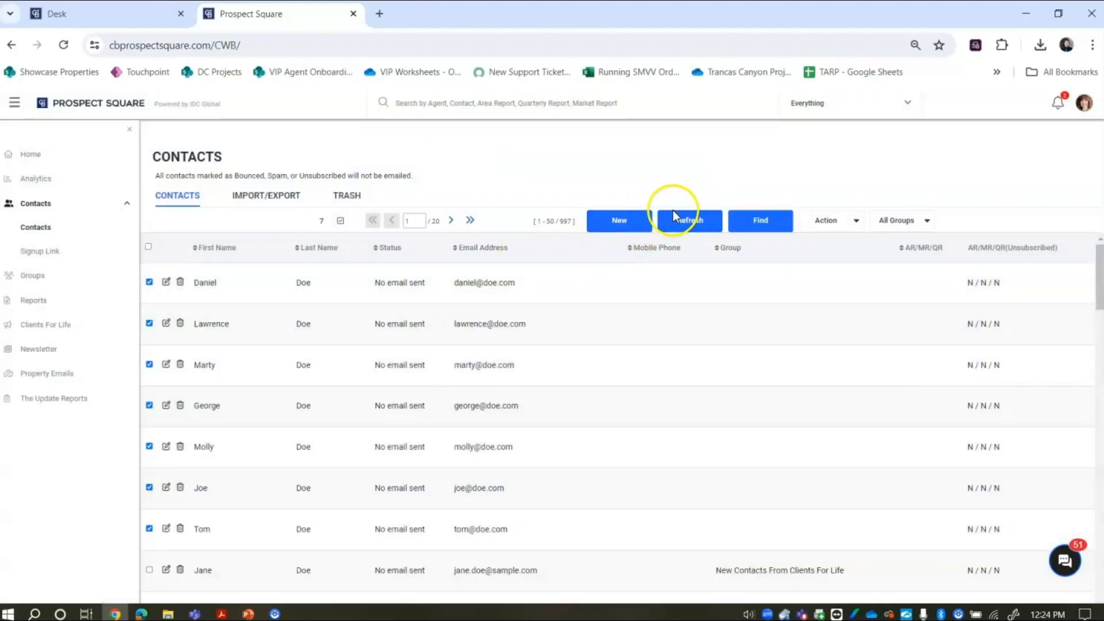
left_click(689, 226)
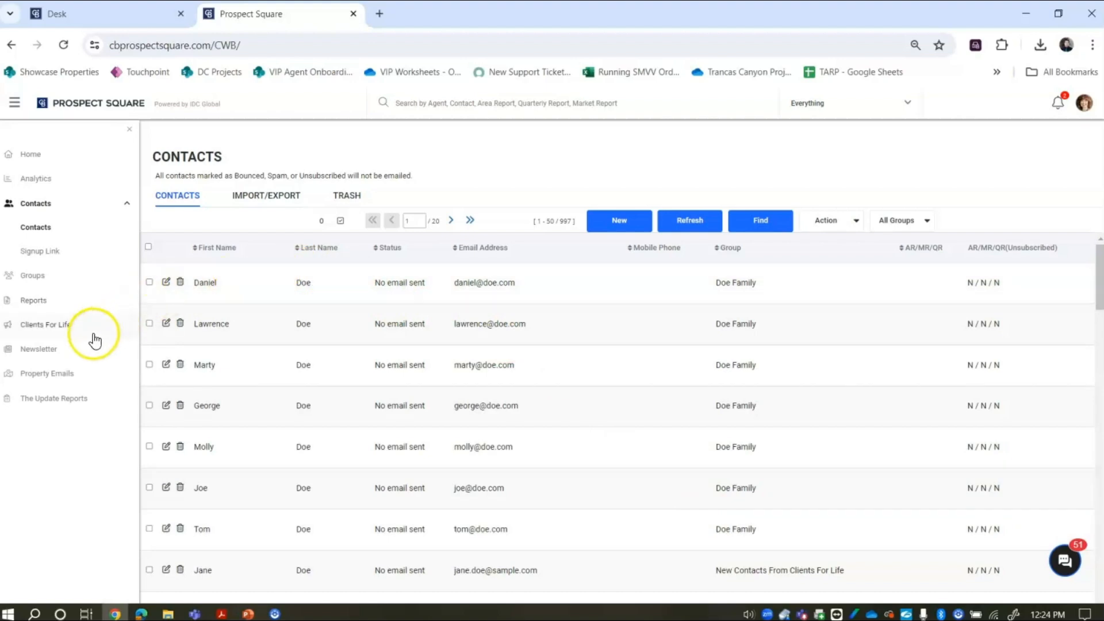
- Go to the Newsletter page and open the October Newsletter's settings
left_click(47, 353)
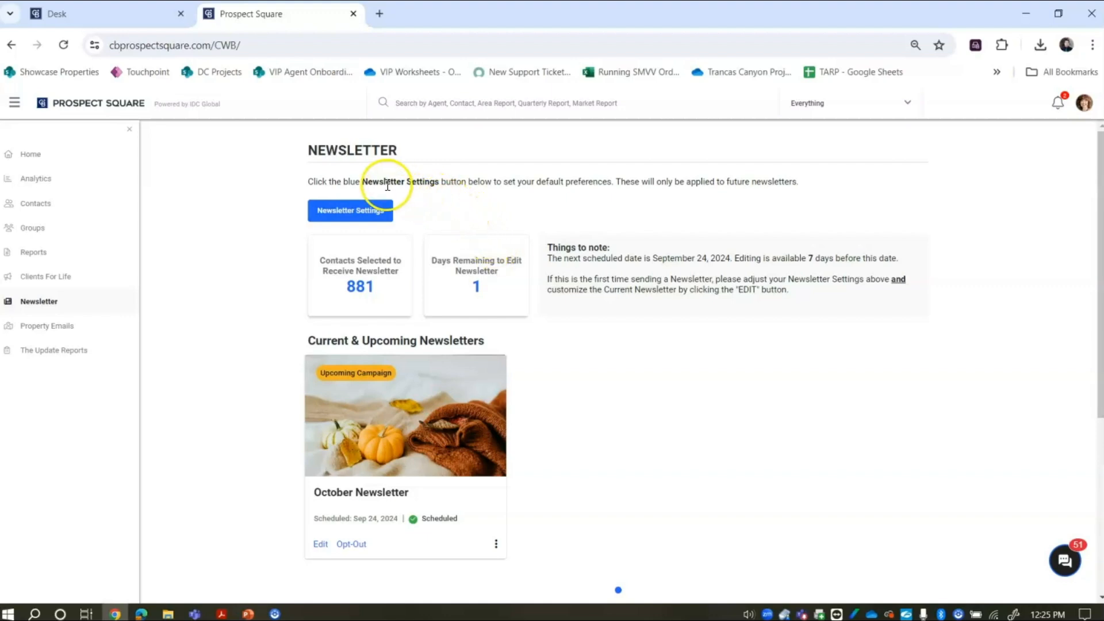
left_click(344, 214)
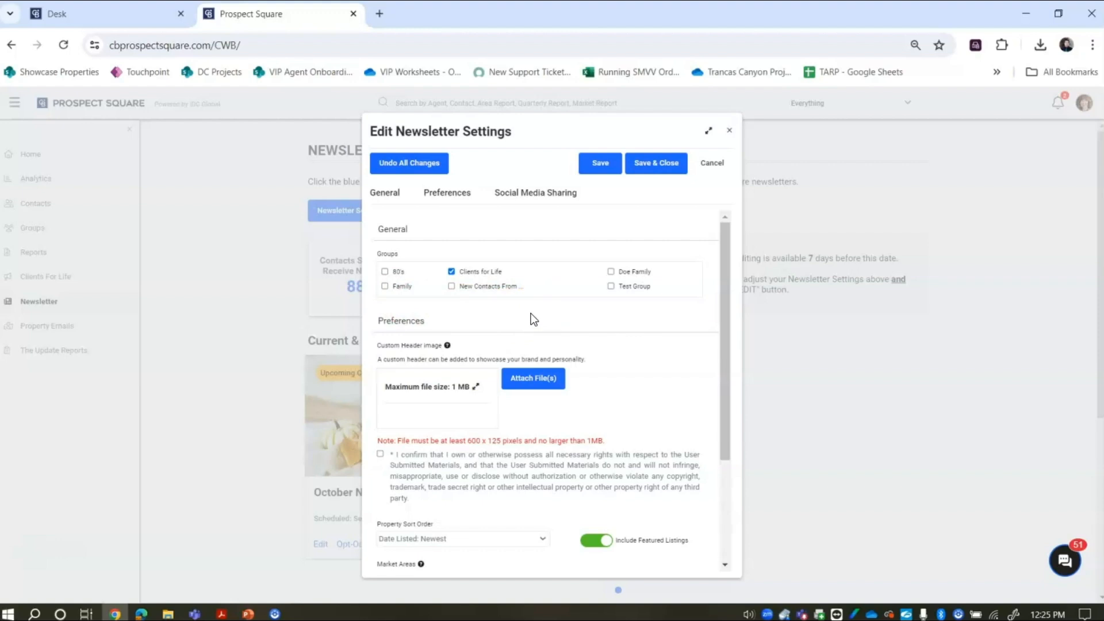
- Tick Doe Family as a recipient group and scroll down the newsletter settings
left_click(611, 274)
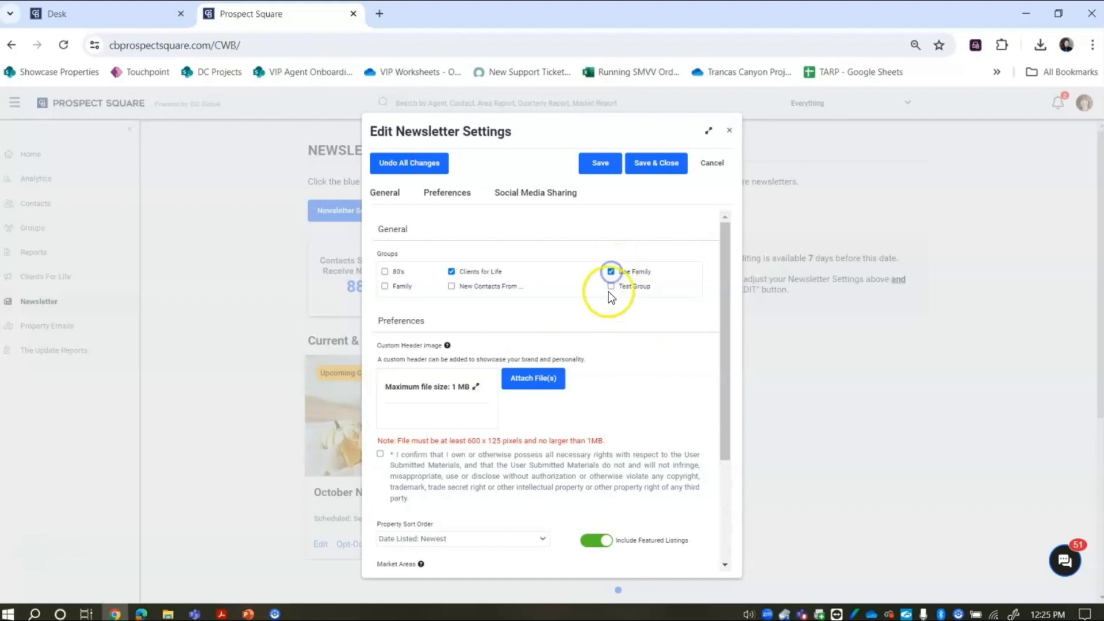
left_click_drag(729, 315, 734, 377)
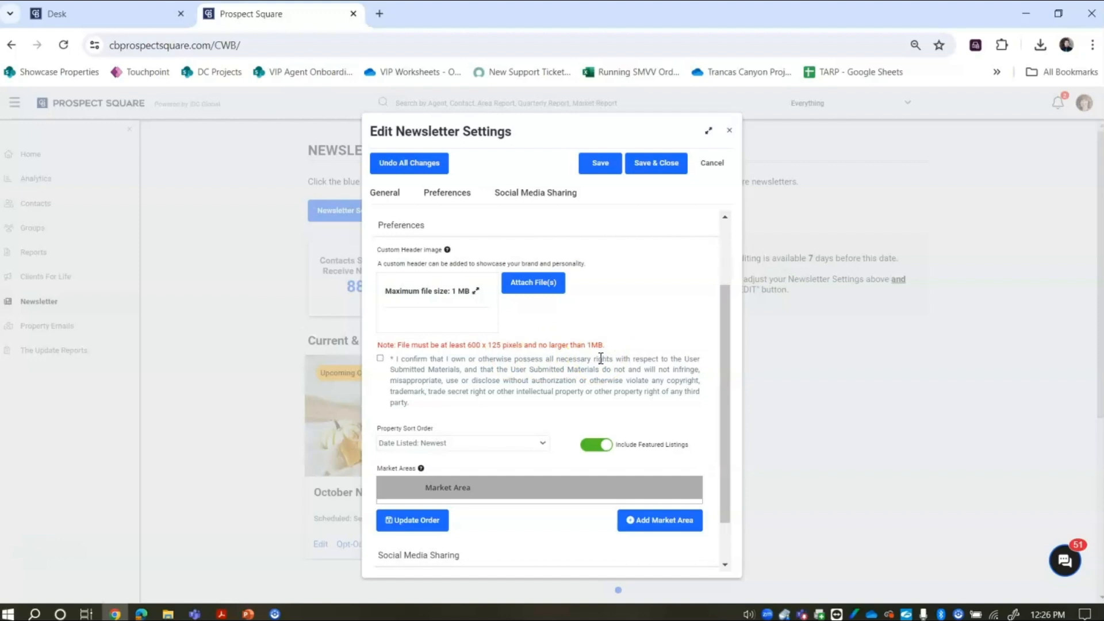
left_click(381, 359)
left_click(380, 359)
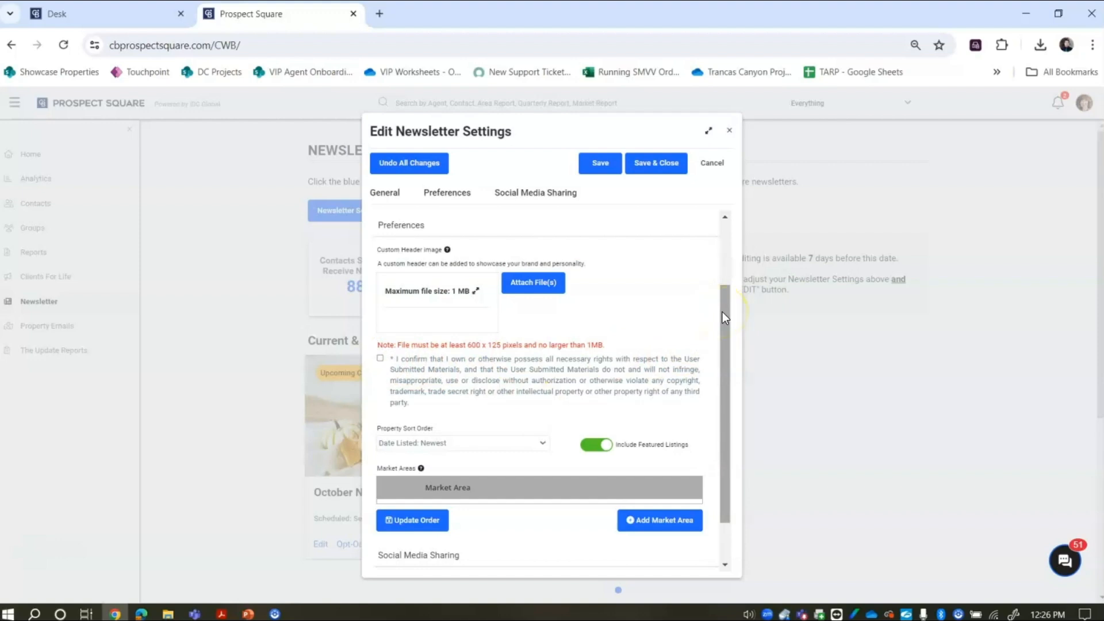
left_click_drag(722, 312, 734, 370)
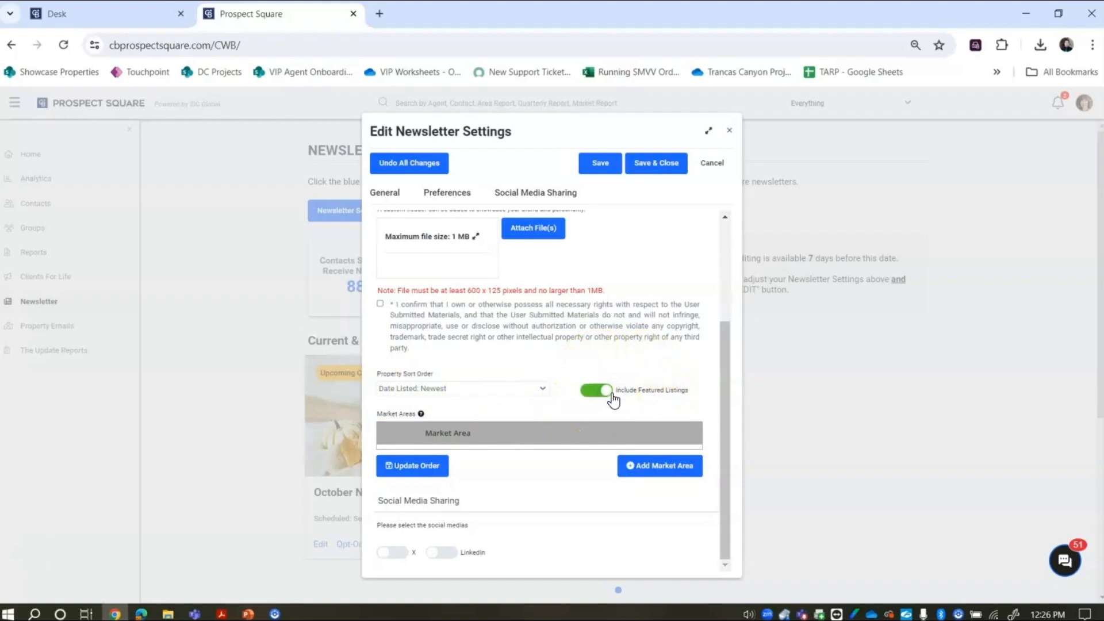
left_click(726, 397)
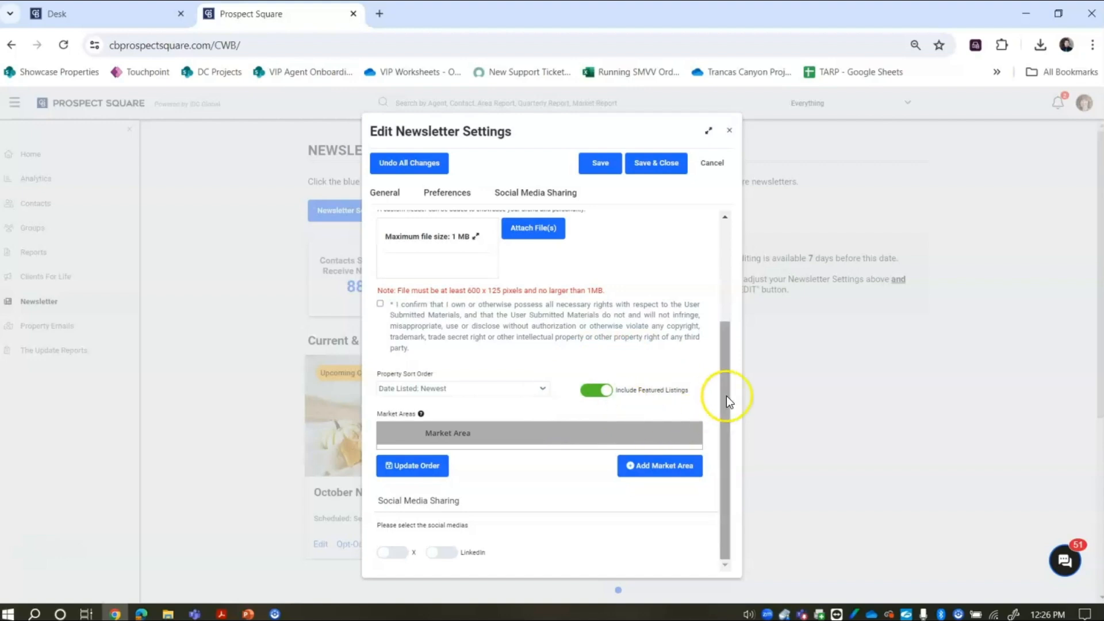
left_click(729, 422)
left_click(684, 435)
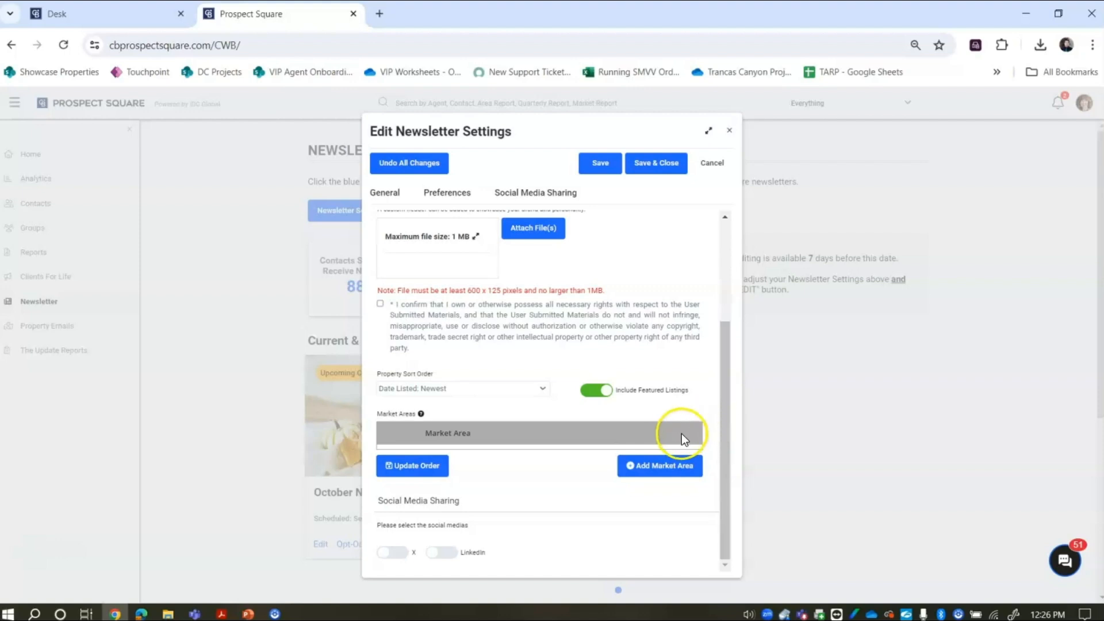
- Search market areas for 'simi valley' and add Ventura County | Simi Valley to the newsletter
left_click(646, 471)
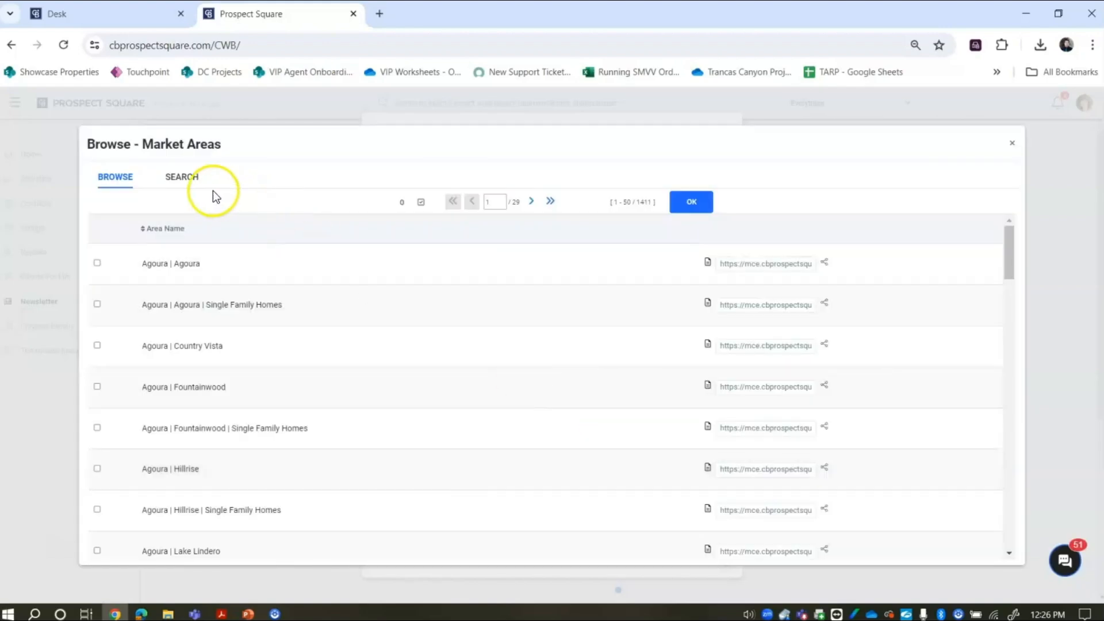
left_click(192, 184)
left_click(347, 284)
type("simi")
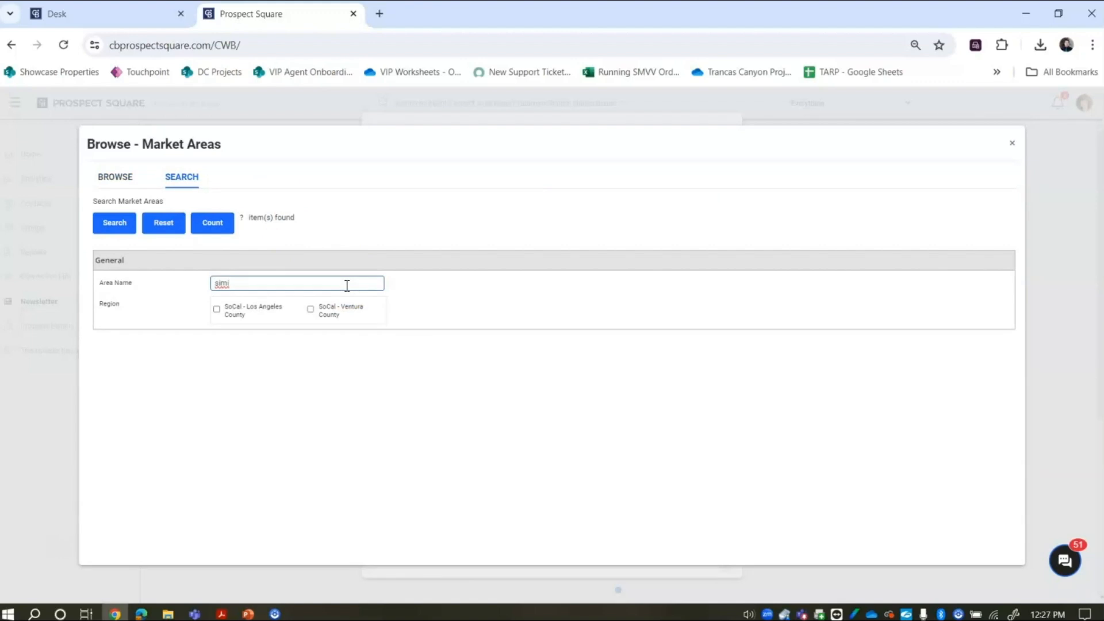
left_click(110, 226)
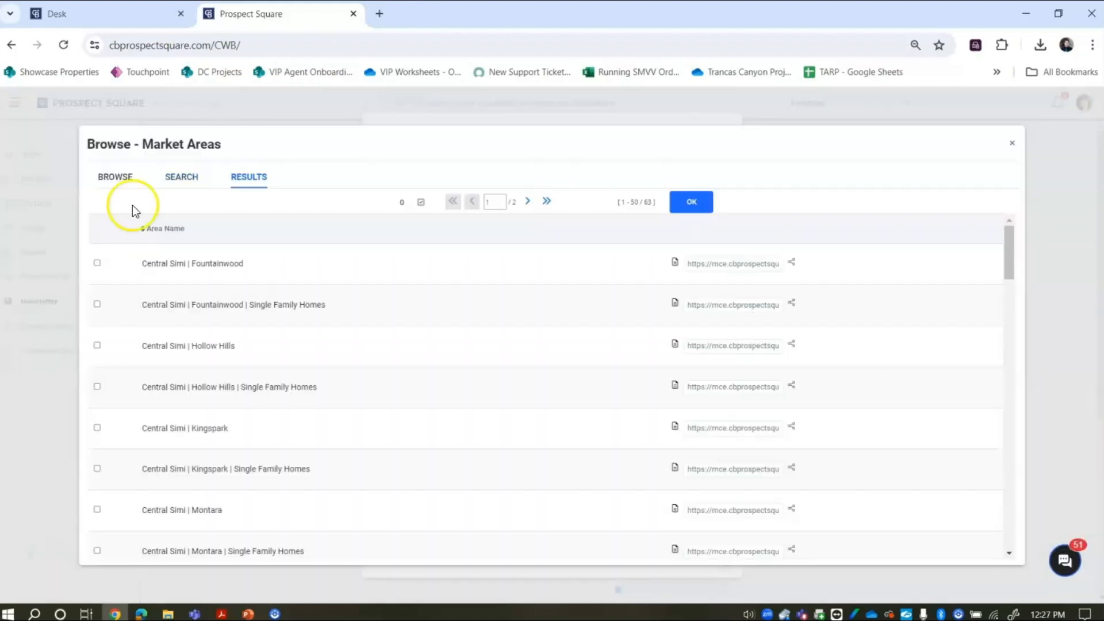
left_click(183, 178)
left_click(287, 284)
type("valley")
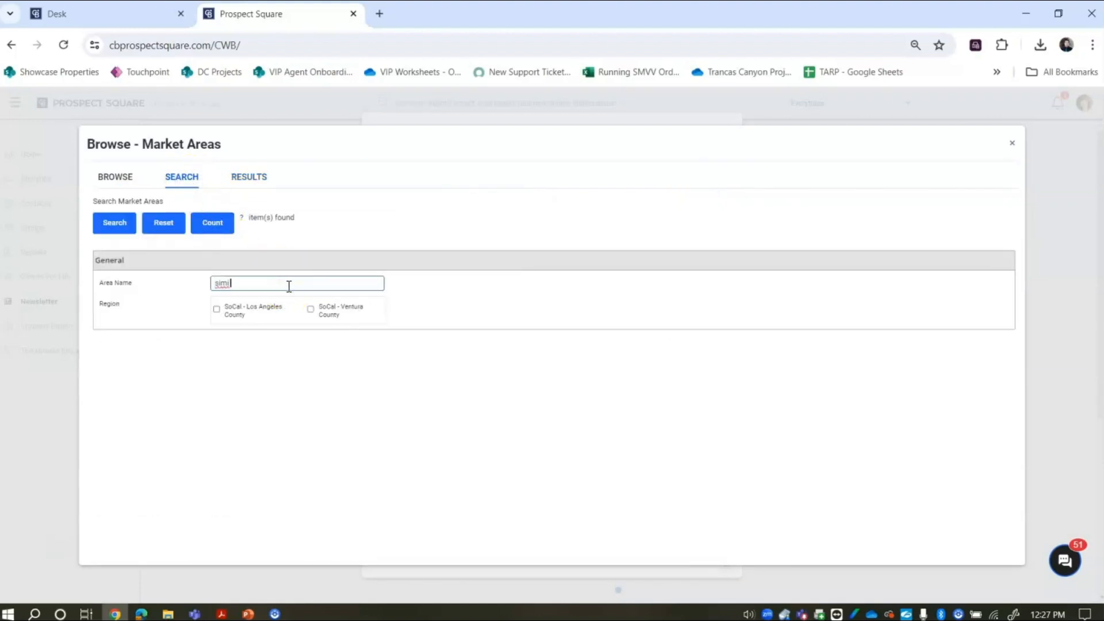
left_click(127, 223)
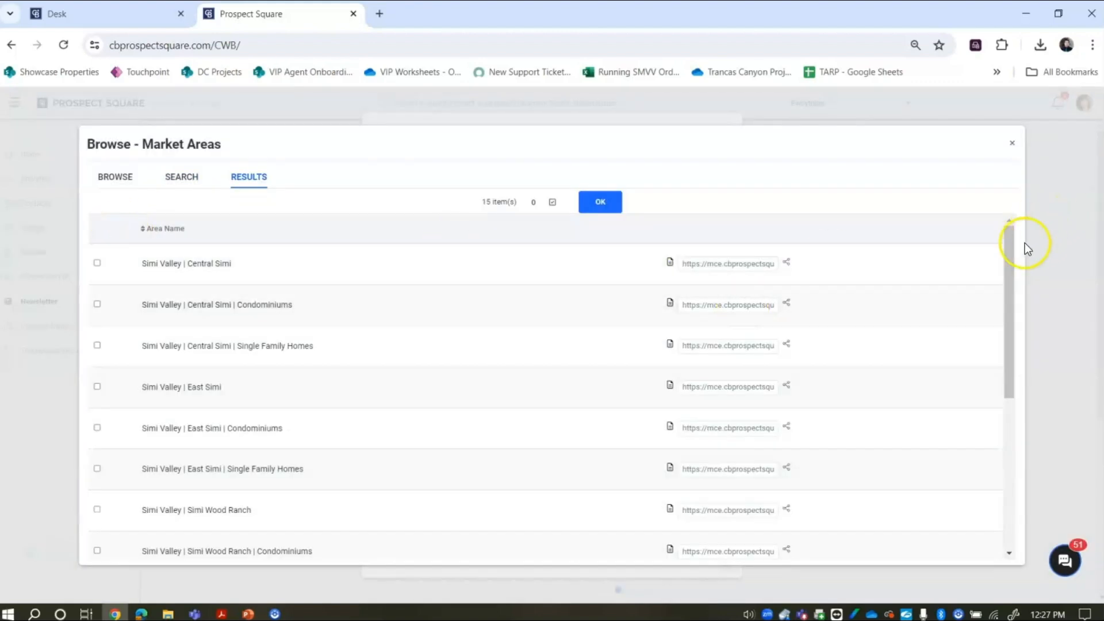
left_click_drag(1009, 260, 1007, 431)
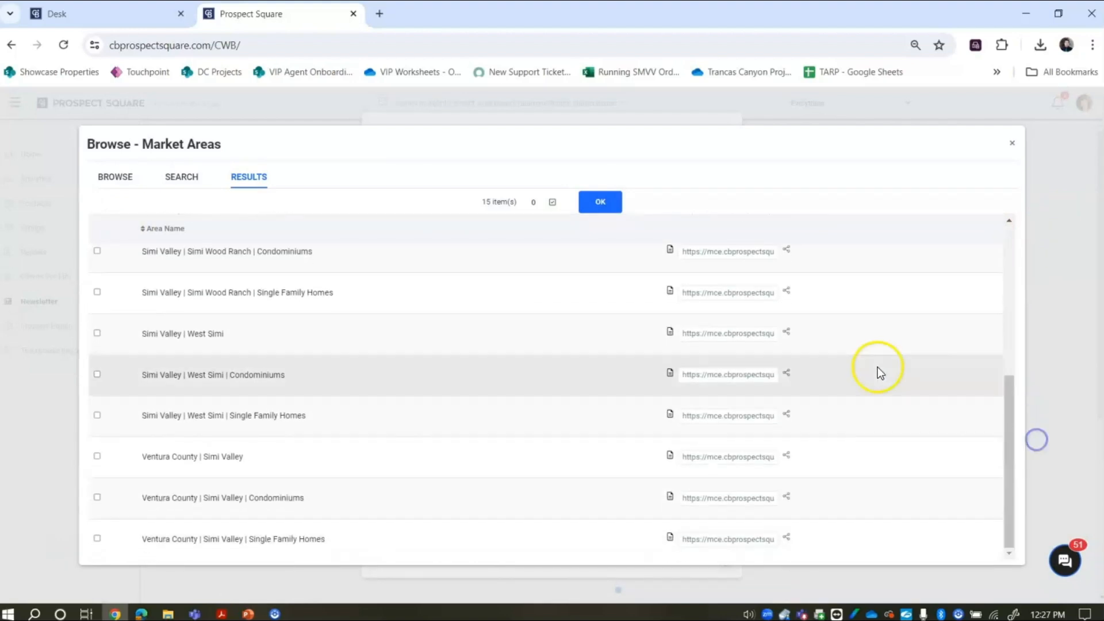
left_click(97, 457)
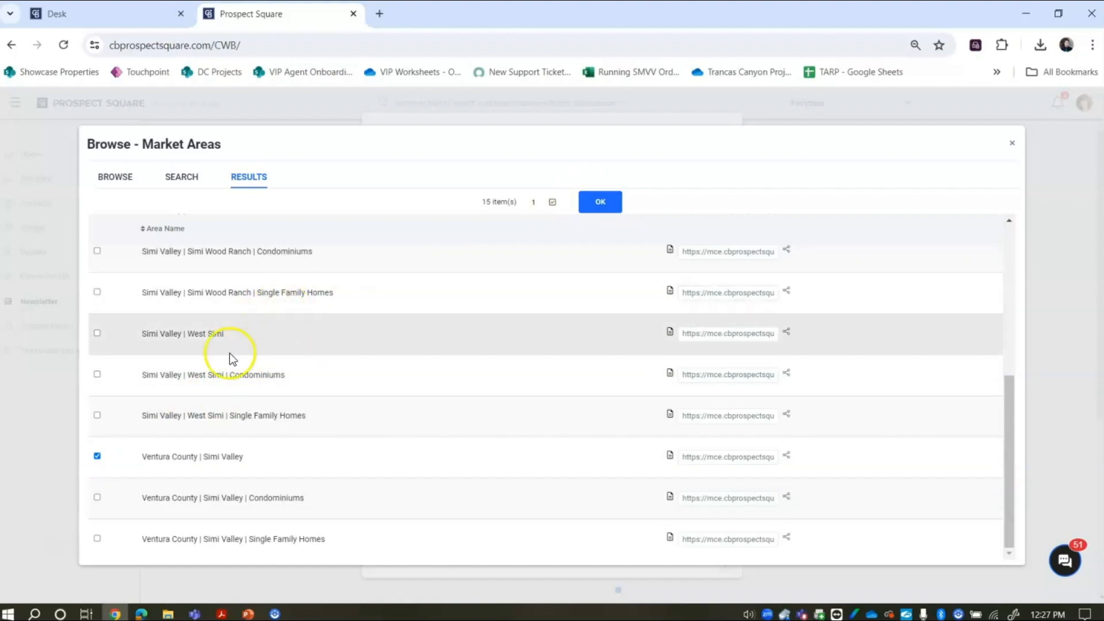
left_click(601, 201)
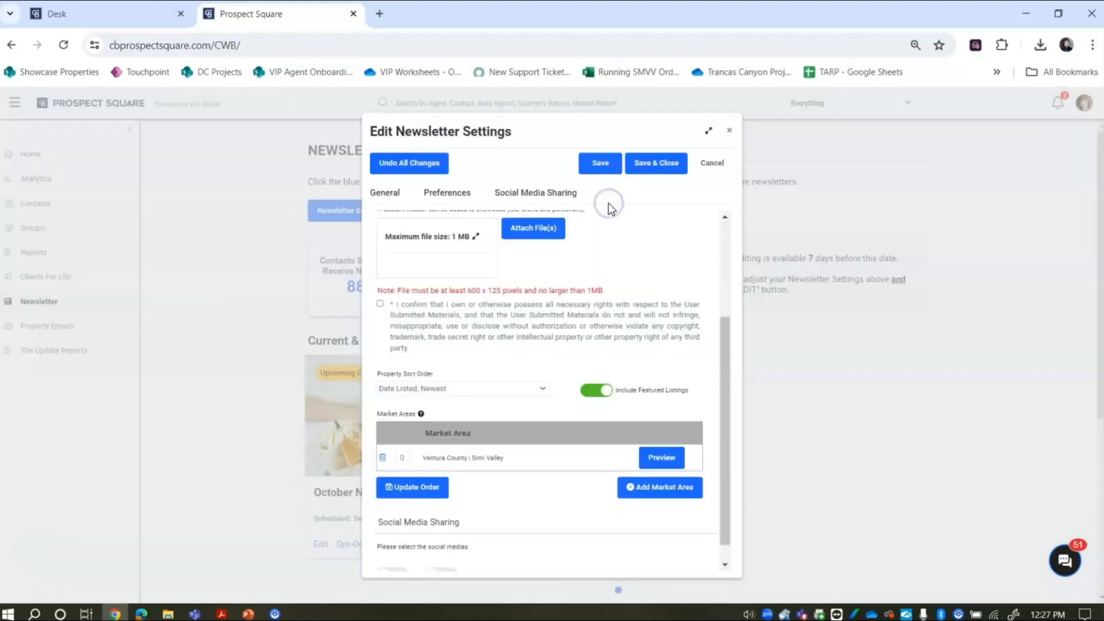
- Search market areas for 'moorpark' and tick Ventura County | Moorpark
left_click(662, 494)
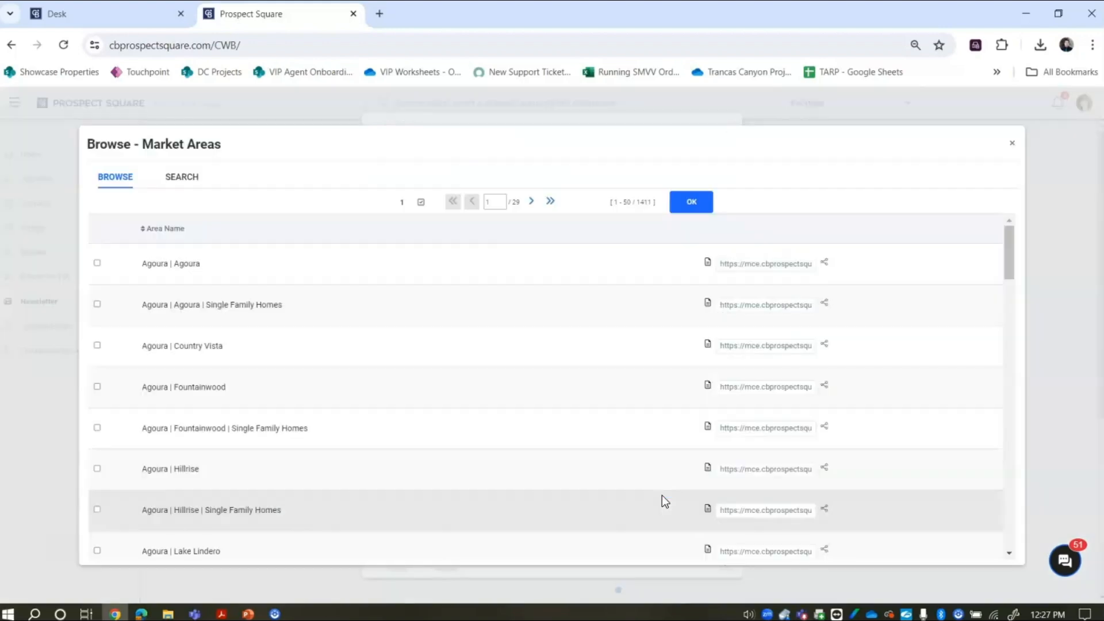
left_click(175, 183)
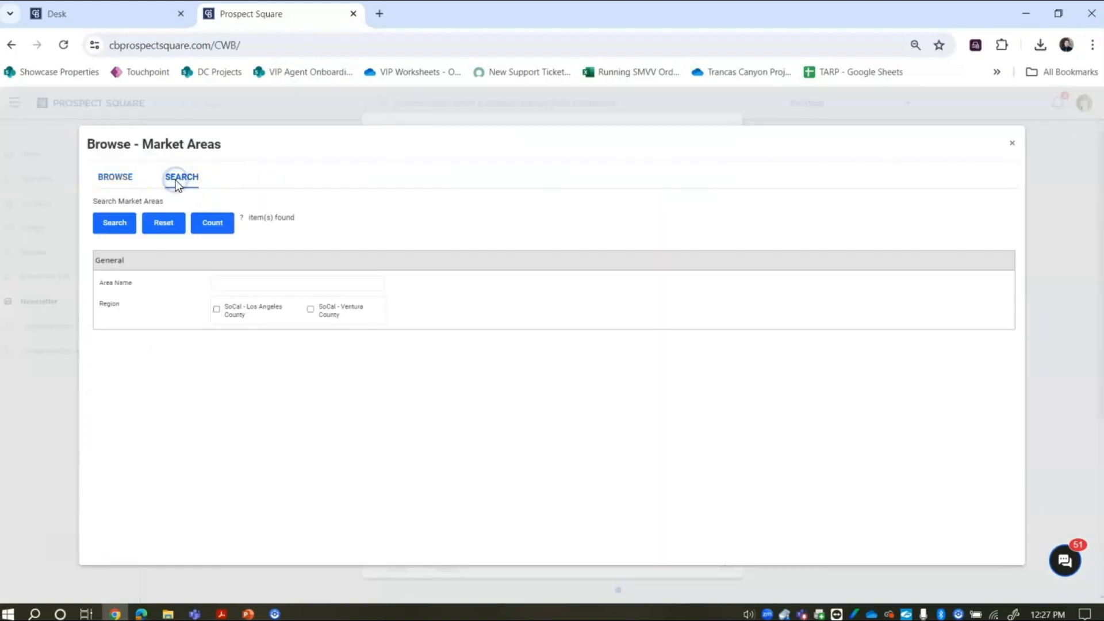
left_click(313, 286)
type("moorpark")
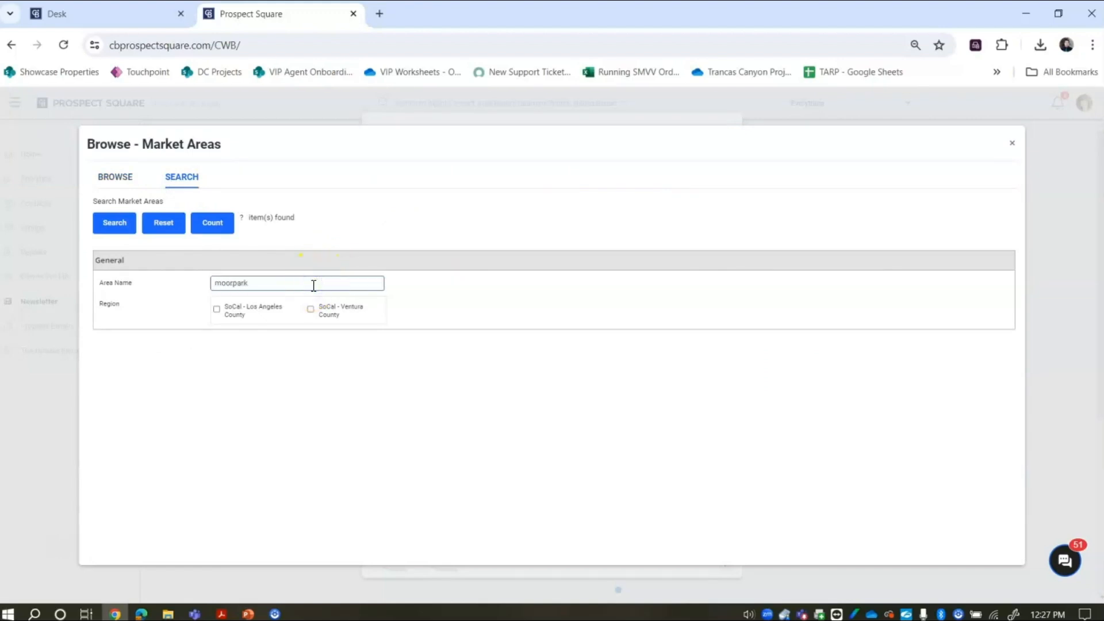
left_click(113, 224)
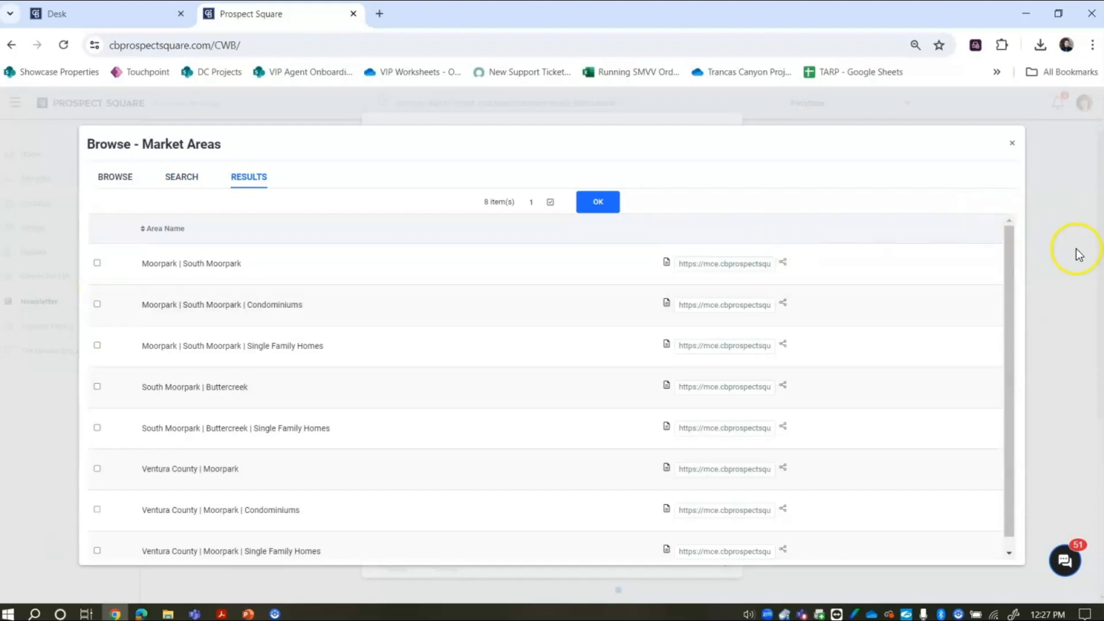
left_click_drag(1005, 272, 1006, 284)
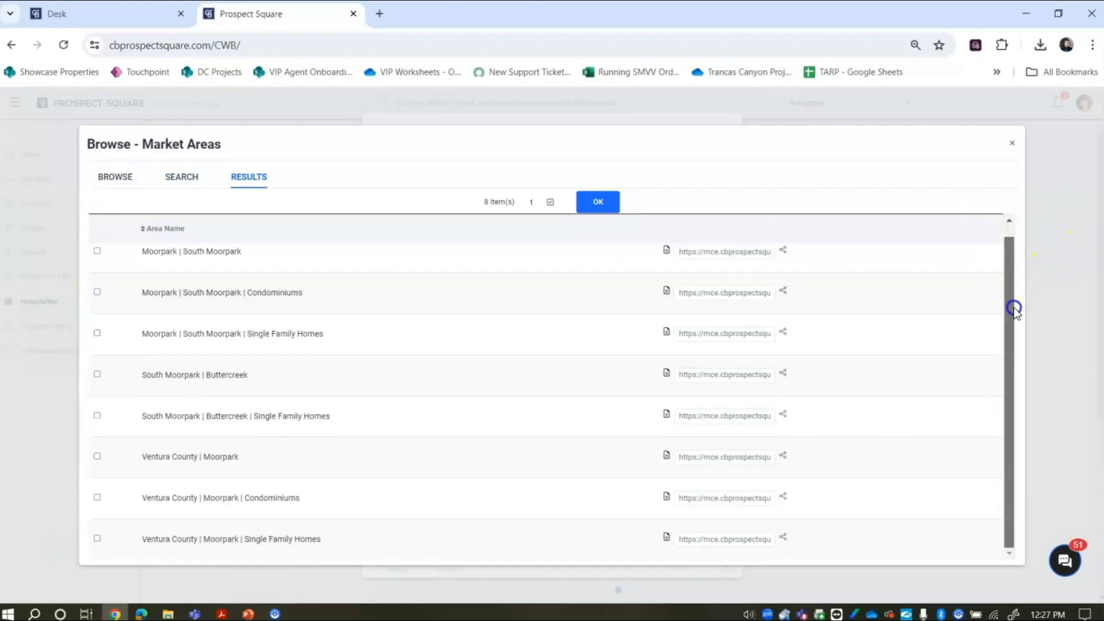
left_click(97, 457)
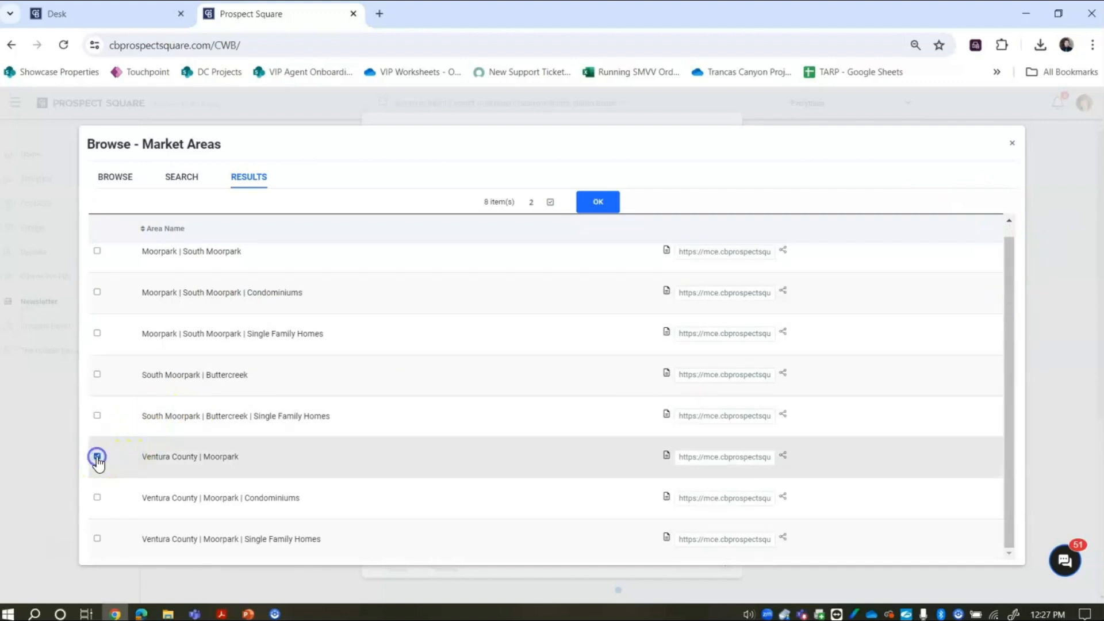
- Search for 'tho', tick Ventura County | Thousand Oaks, and add it to the newsletter
left_click(188, 178)
left_click(284, 282)
double_click(285, 283)
type("thousand oaks")
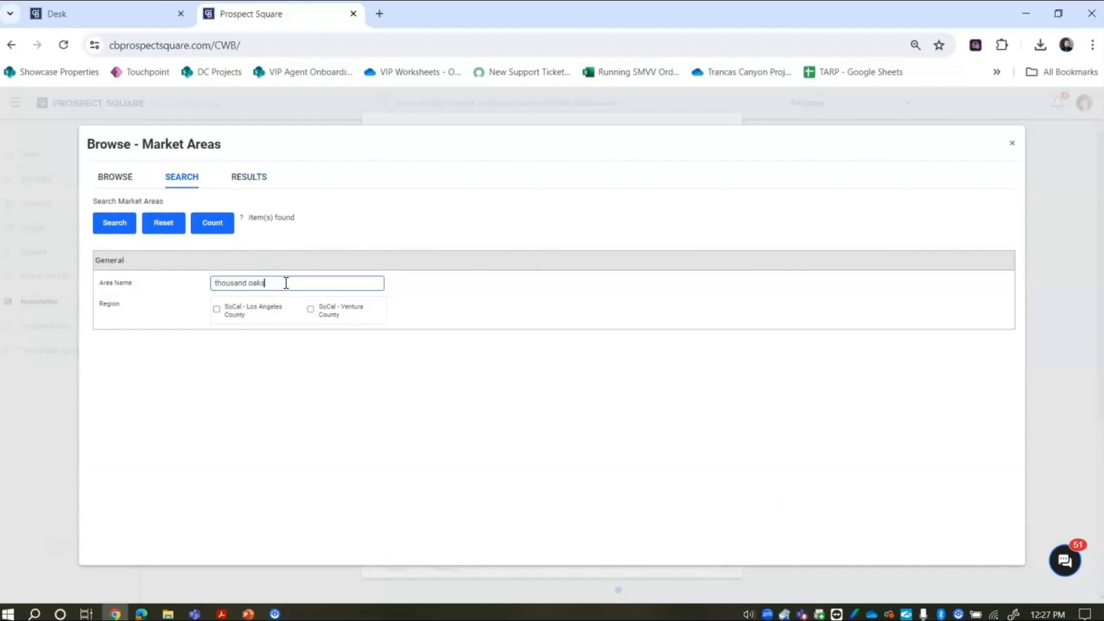
left_click(128, 228)
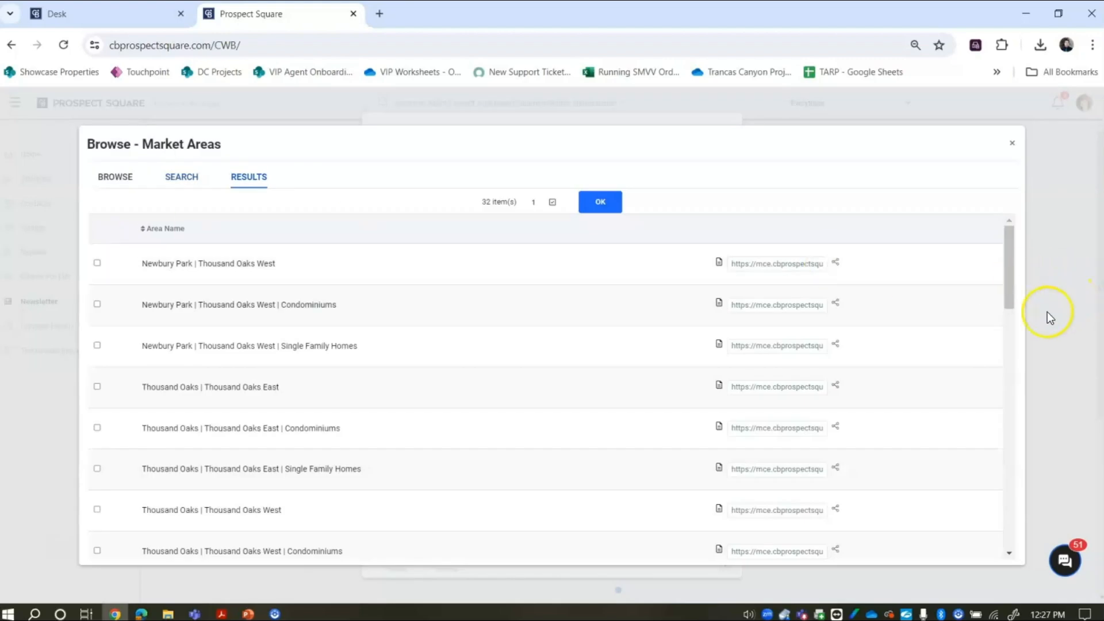
left_click_drag(1012, 285, 1043, 555)
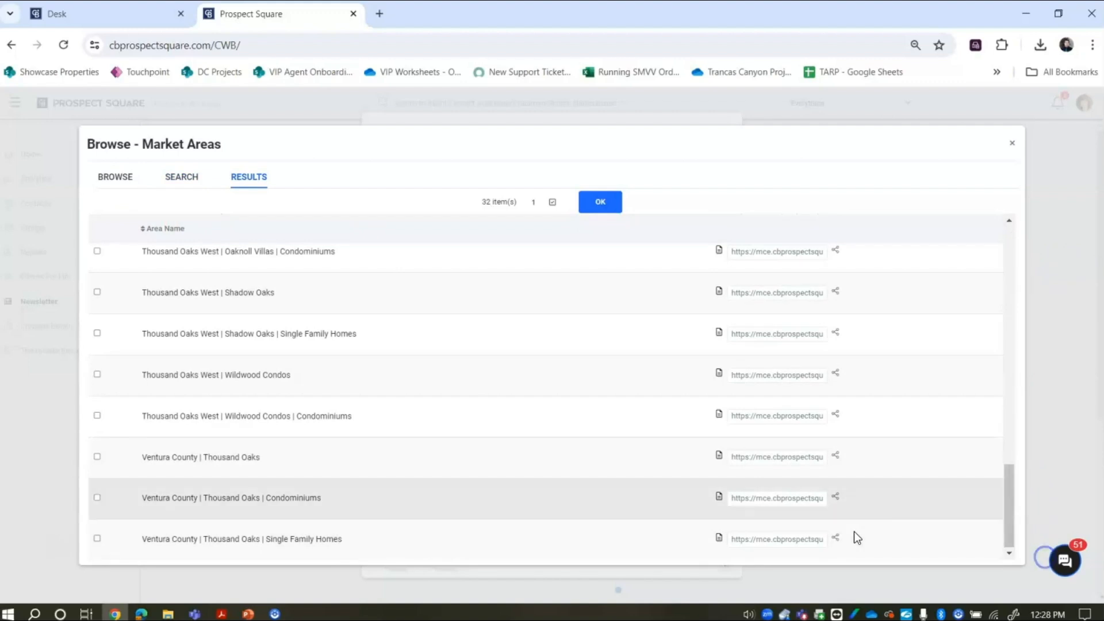
left_click(113, 460)
left_click(97, 458)
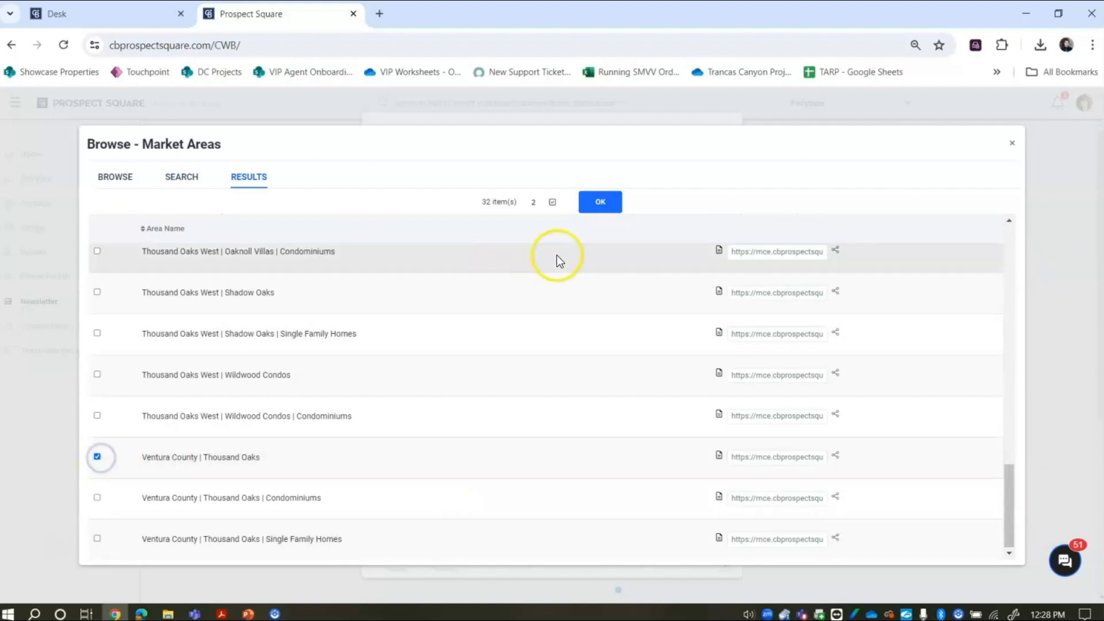
left_click(613, 204)
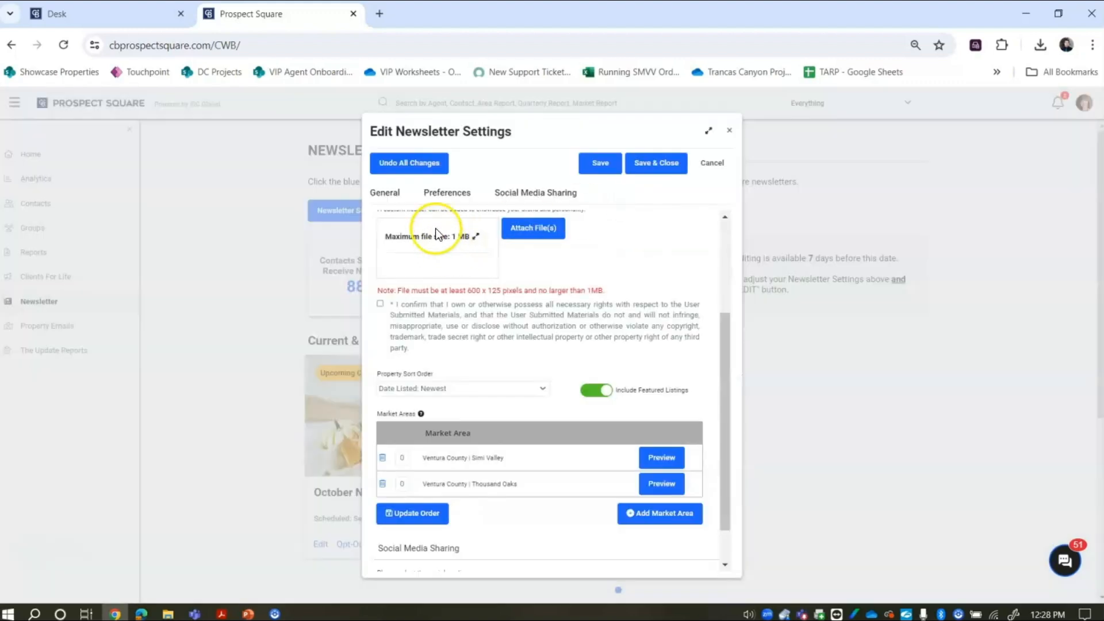
- Search for 'mo' and add Ventura County | Moorpark to the newsletter's market areas
left_click(654, 526)
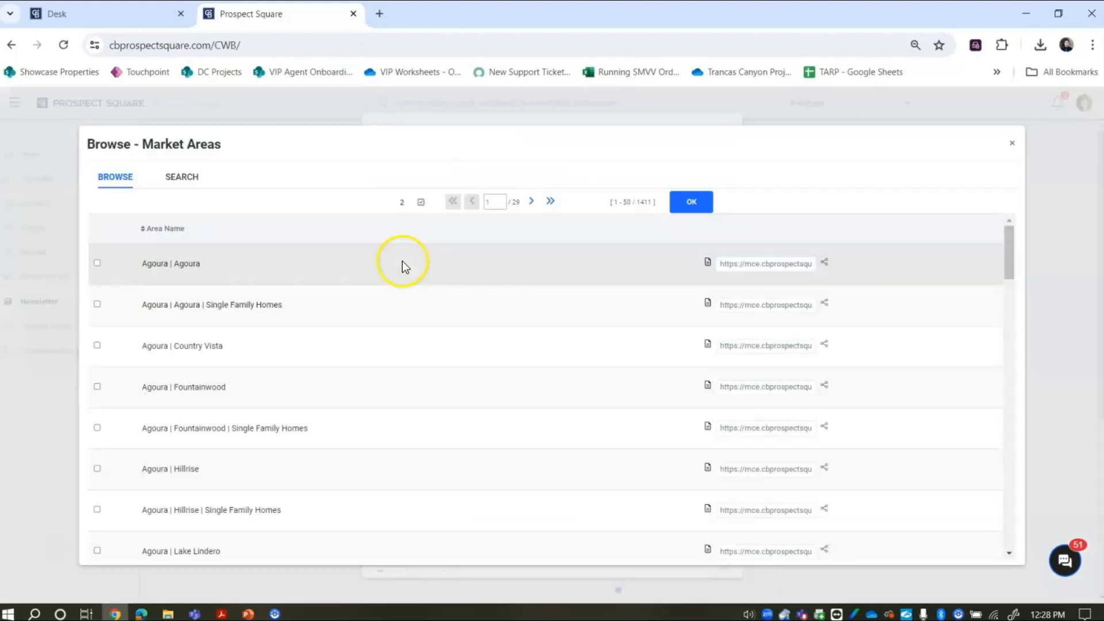
left_click(204, 181)
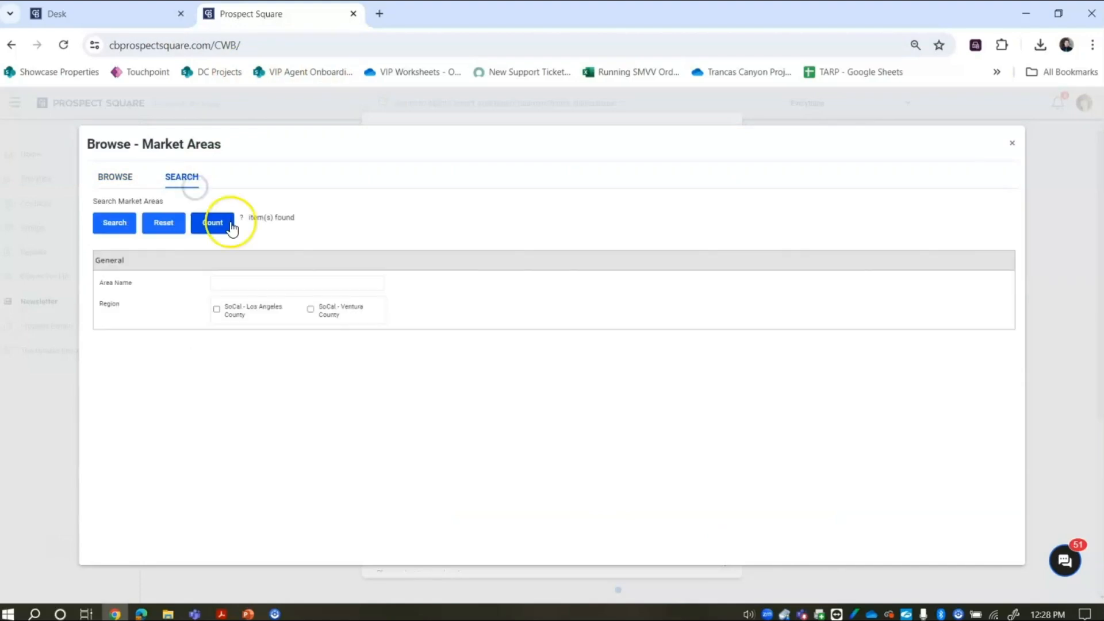
left_click(277, 282)
type("moorpark")
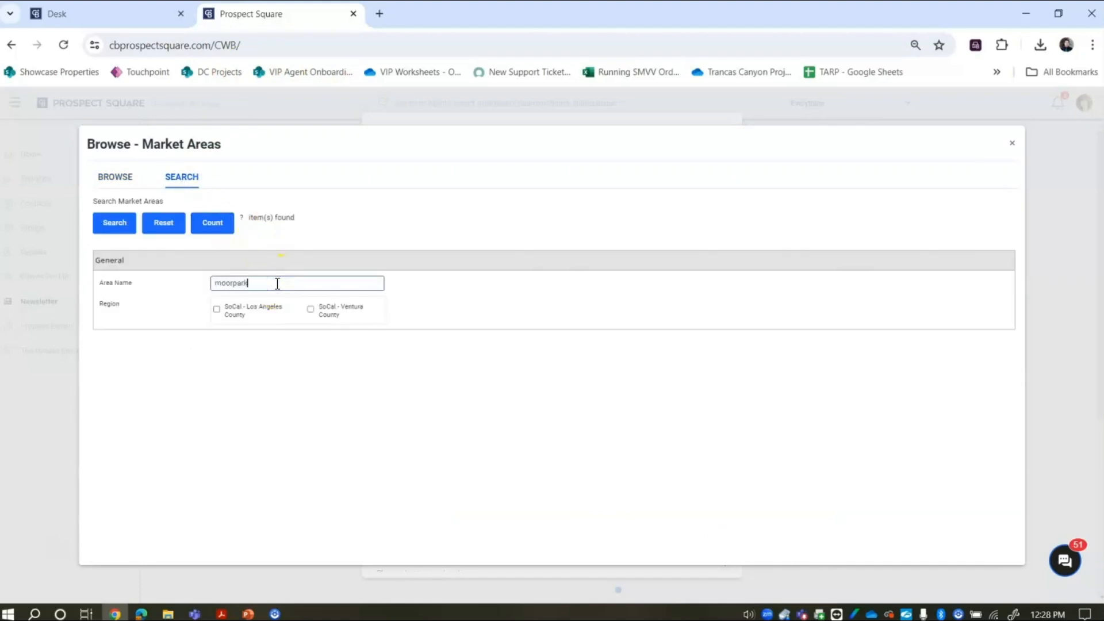
left_click(114, 227)
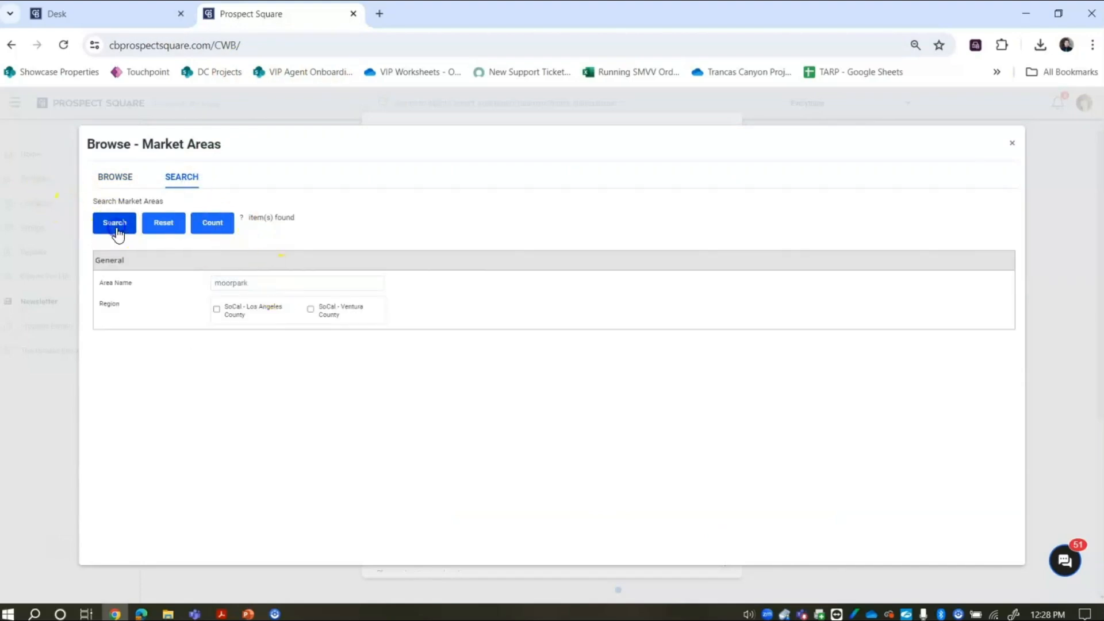
left_click(842, 183)
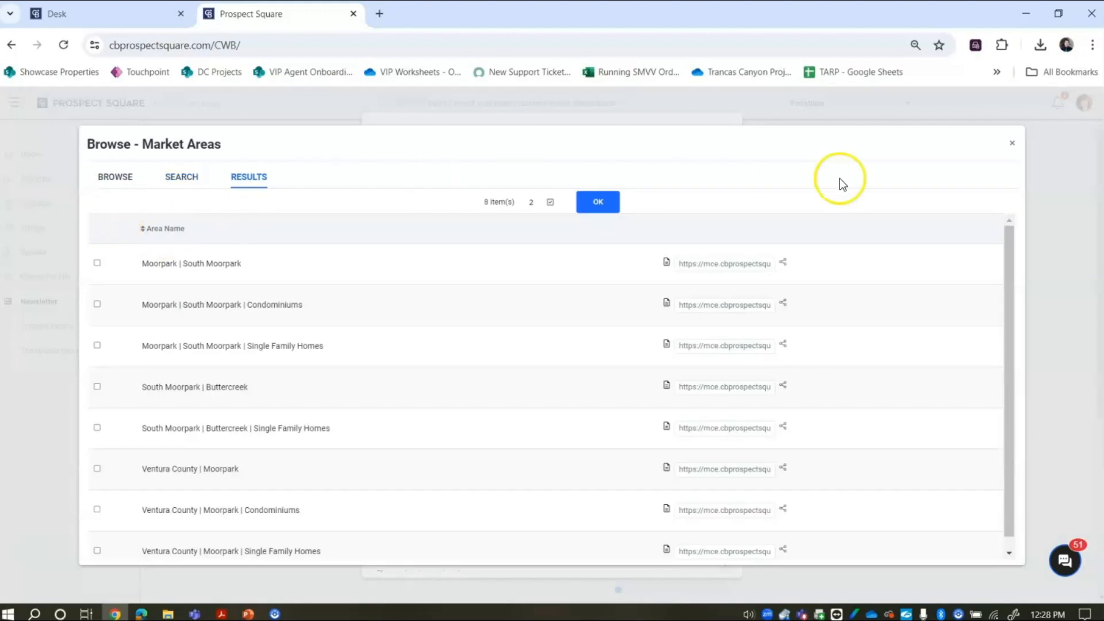
left_click_drag(1011, 284, 1030, 362)
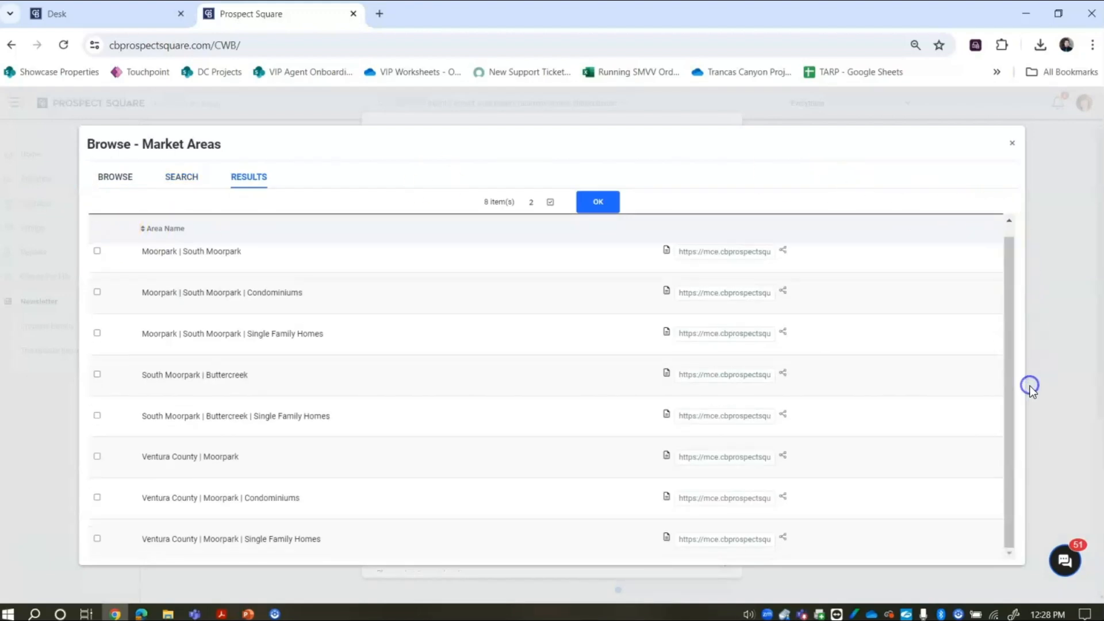
left_click(96, 458)
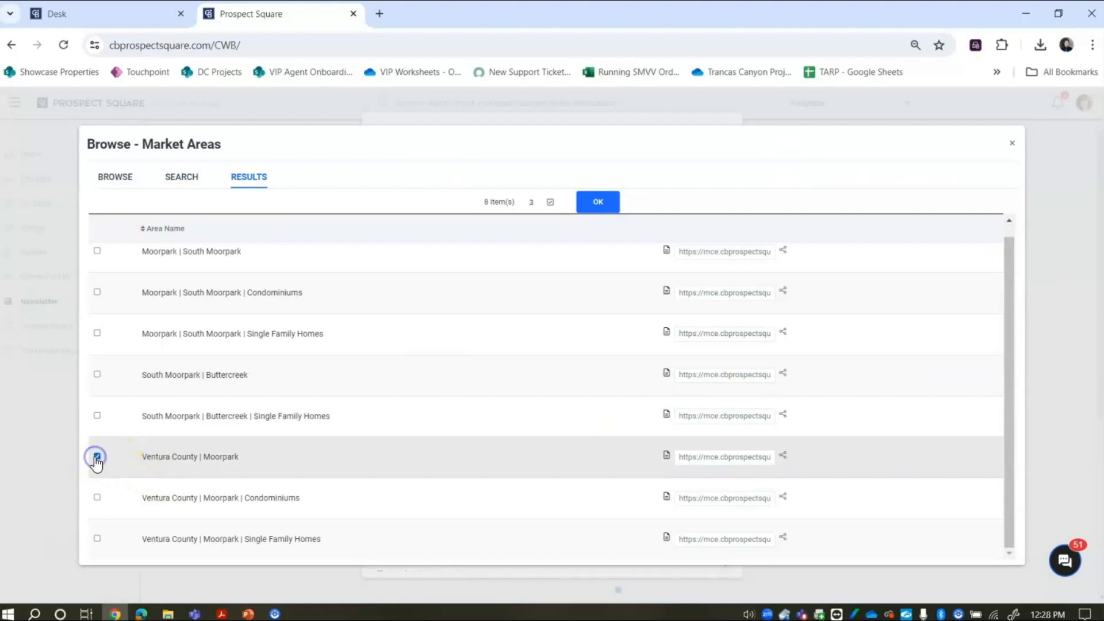
left_click(598, 202)
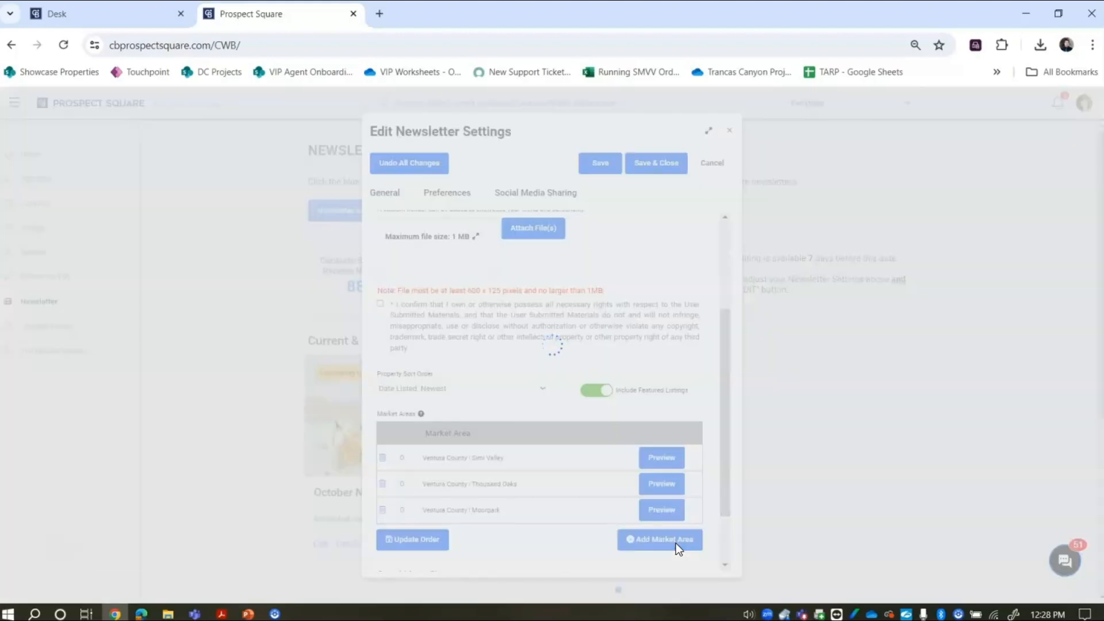
- Search for 'westlake v' and add Ventura County | Westlake Village as a market area
left_click(676, 544)
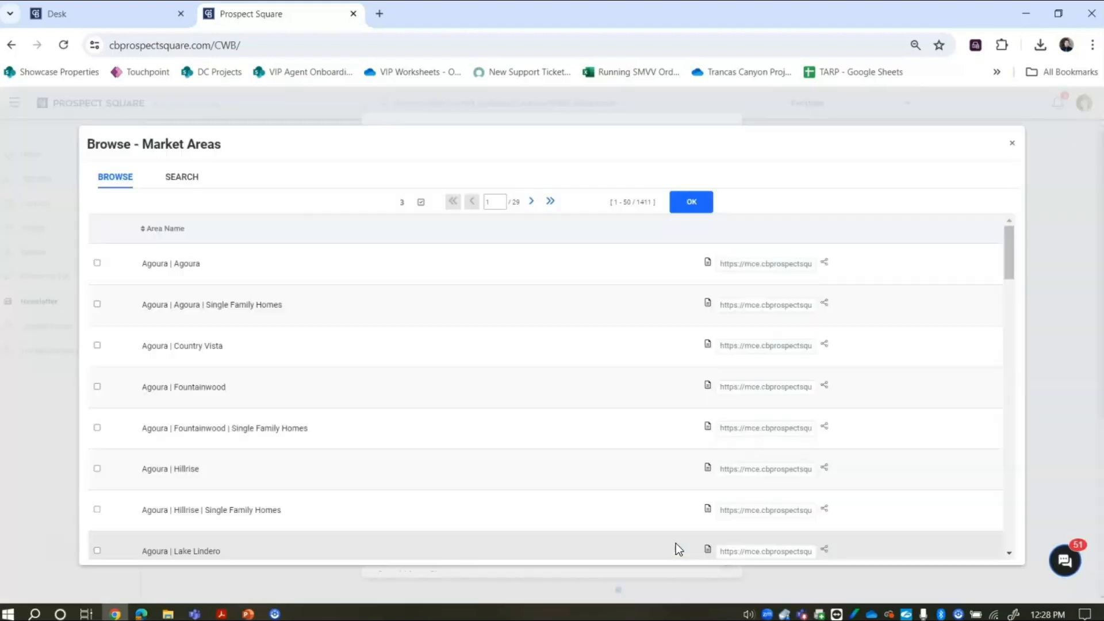
left_click(191, 177)
left_click(329, 282)
type("westlake village")
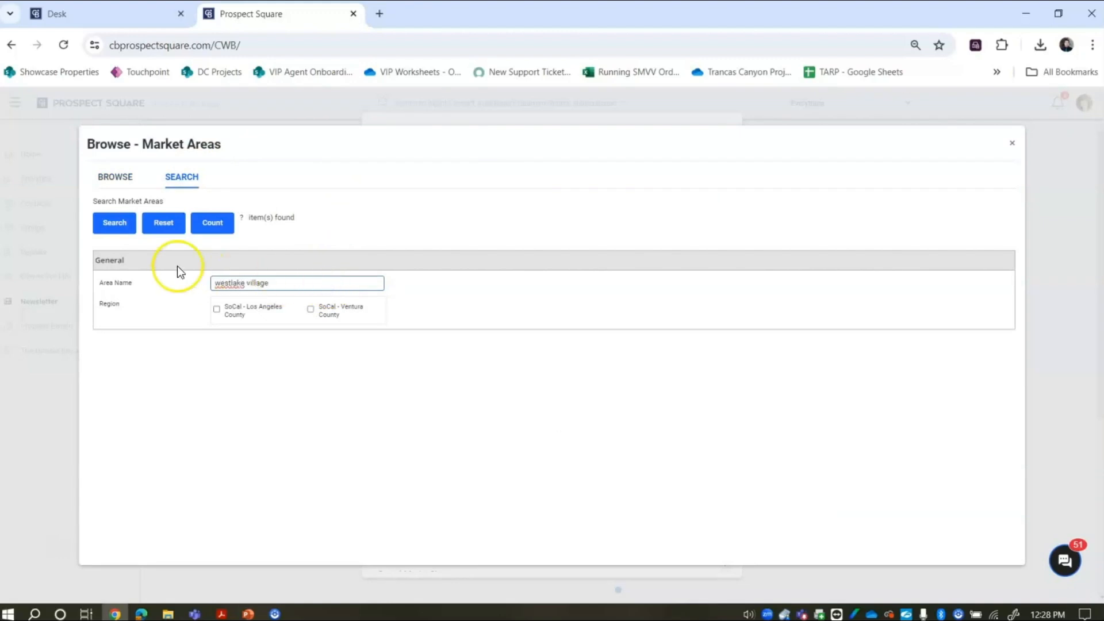
left_click(117, 222)
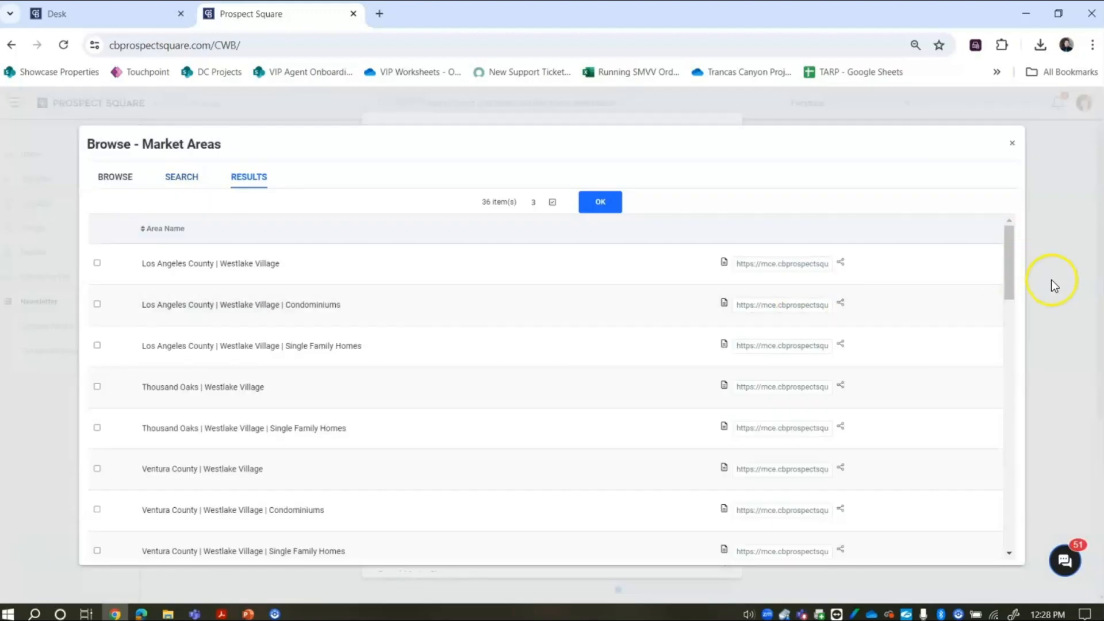
mouse_move(1008, 286)
left_mouse_down()
mouse_move(1050, 536)
mouse_move(1037, 485)
mouse_move(1028, 256)
mouse_move(1029, 286)
left_mouse_up()
left_click(97, 395)
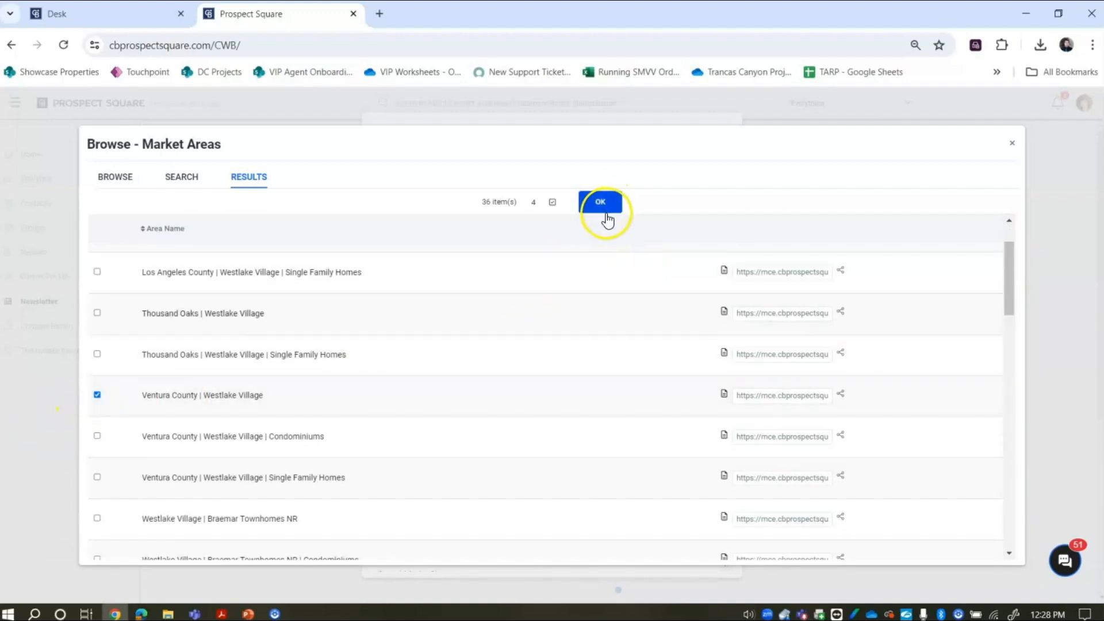
left_click(613, 216)
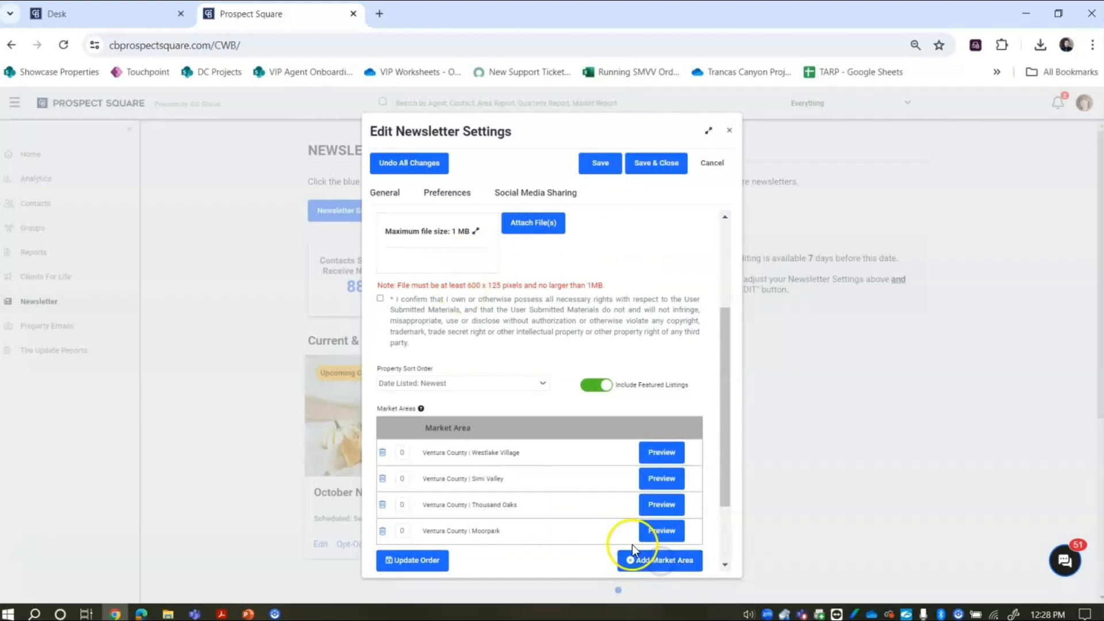
- Search for 'newbury oa' and add Ventura County | Newbury Park as the fifth market area
left_click(641, 561)
left_click(180, 177)
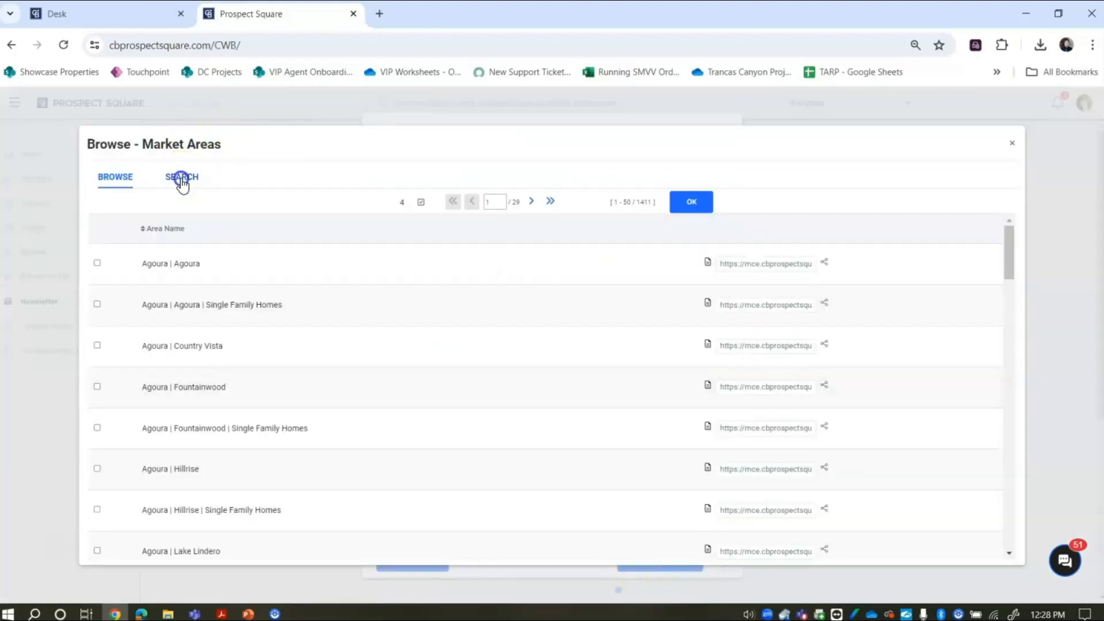
left_click(294, 284)
type("newbury oa")
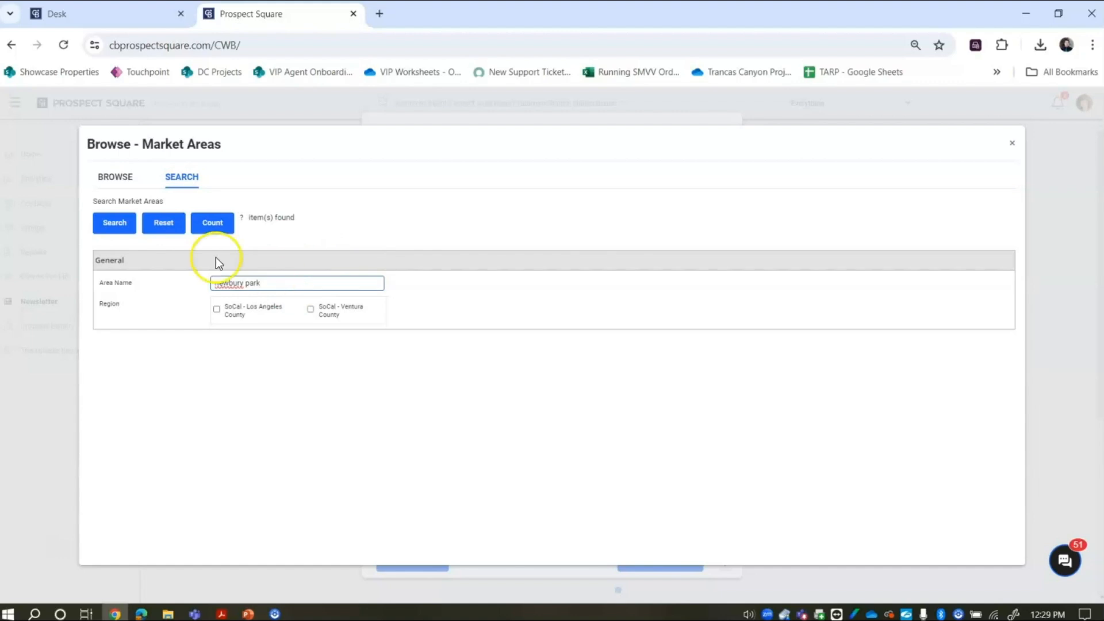
left_click(124, 228)
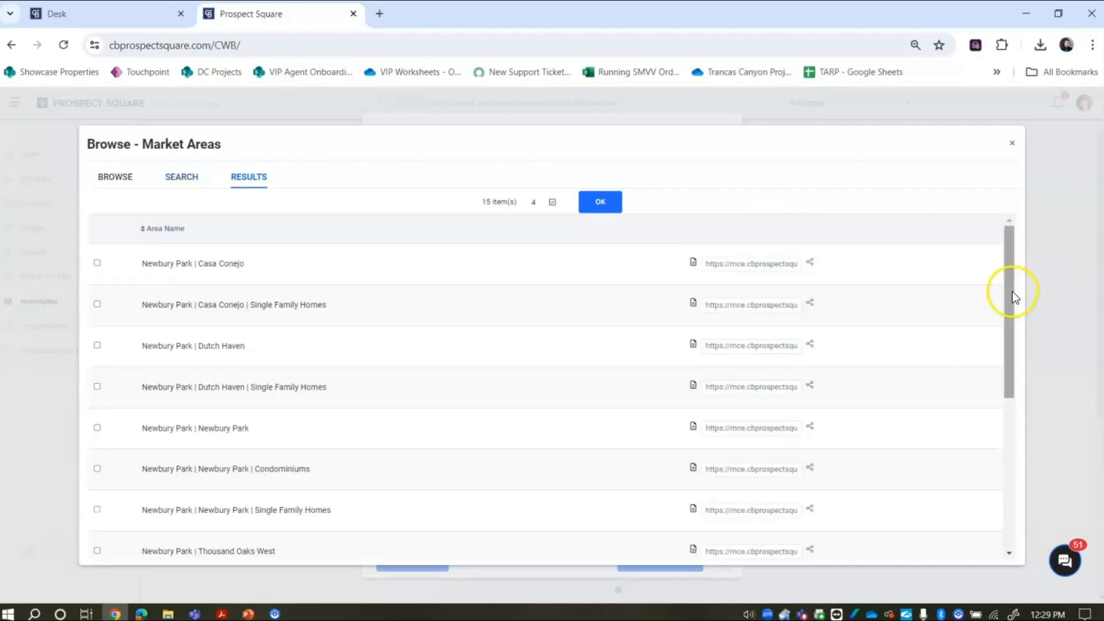
left_click(1024, 417)
left_click_drag(1010, 350, 1023, 534)
left_click(97, 456)
left_click(598, 203)
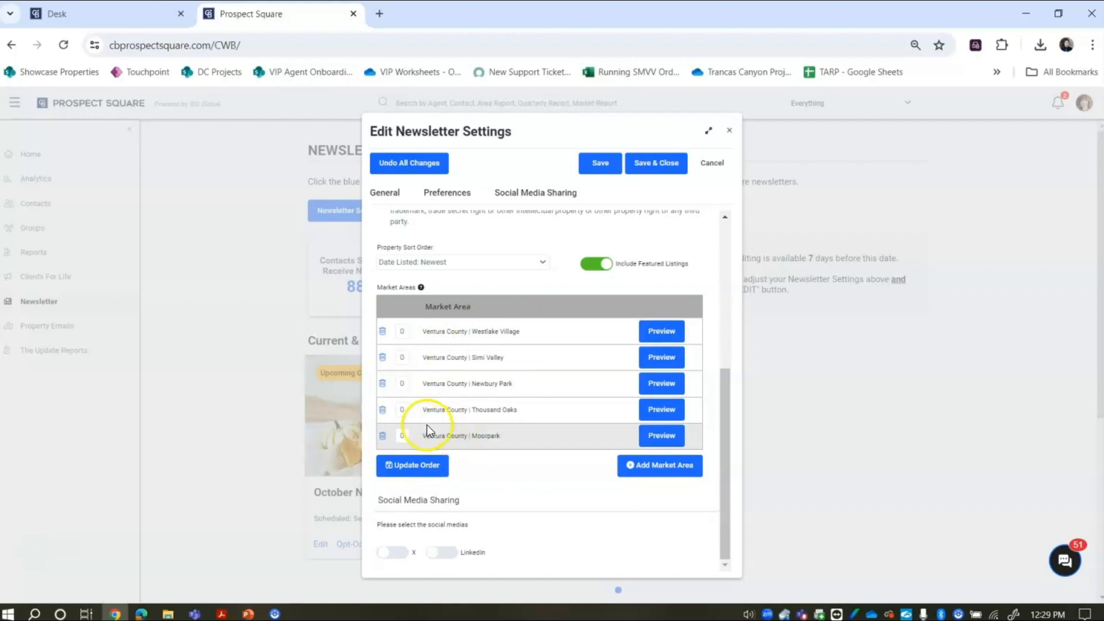
- Number the market areas, giving Simi Valley 3, Thousand Oaks 4 and Westlake Village 5
left_click(406, 436)
left_click(404, 384)
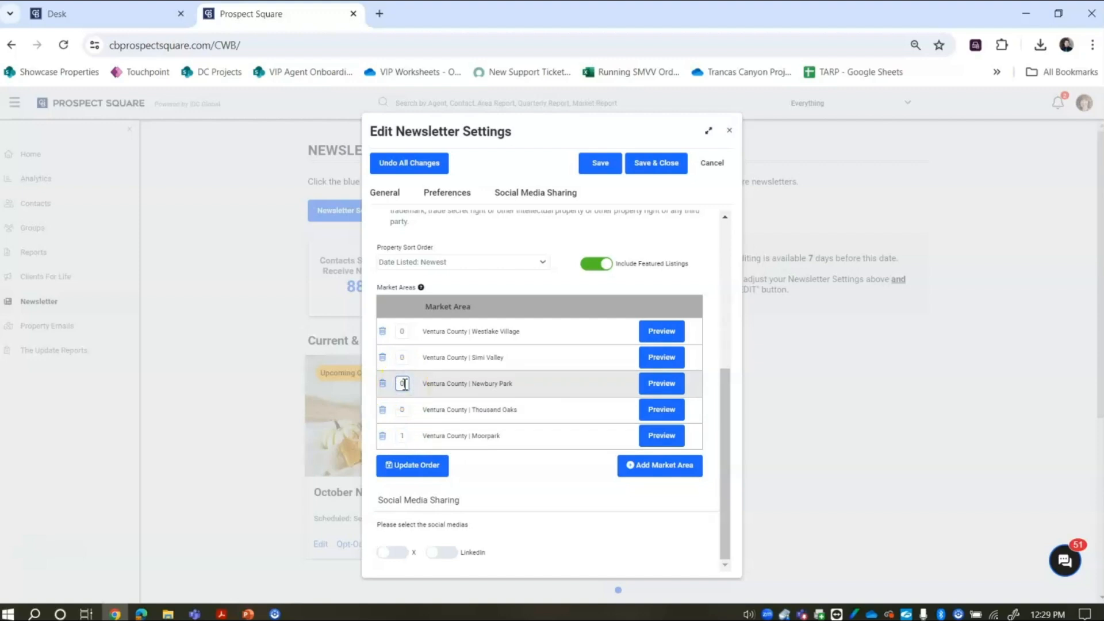
left_click(403, 358)
type("3")
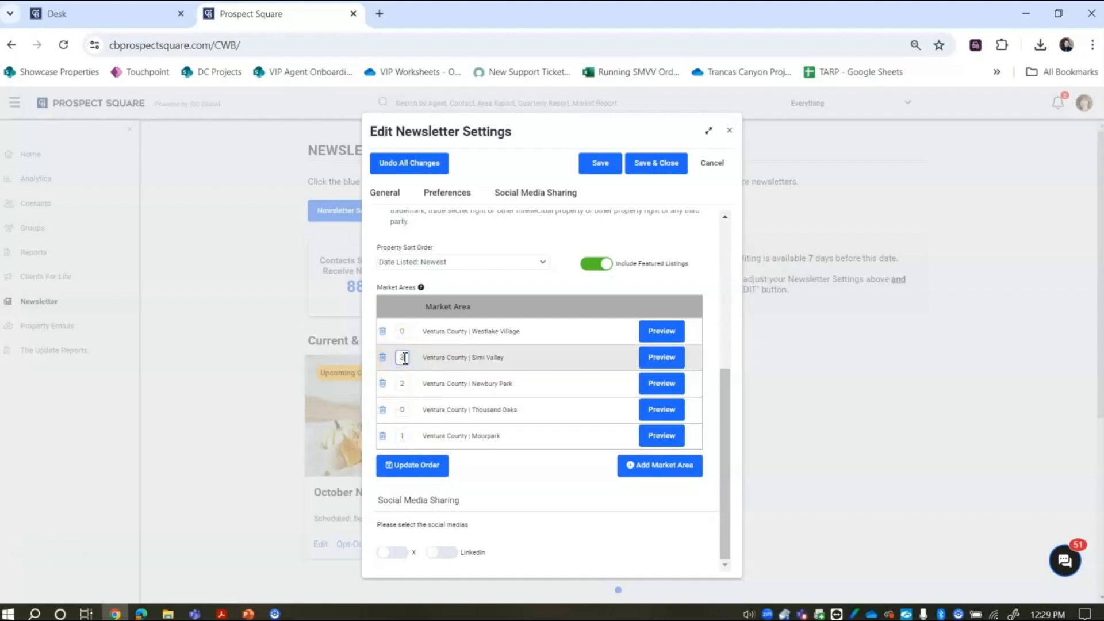
left_click(404, 410)
type("4")
left_click(405, 331)
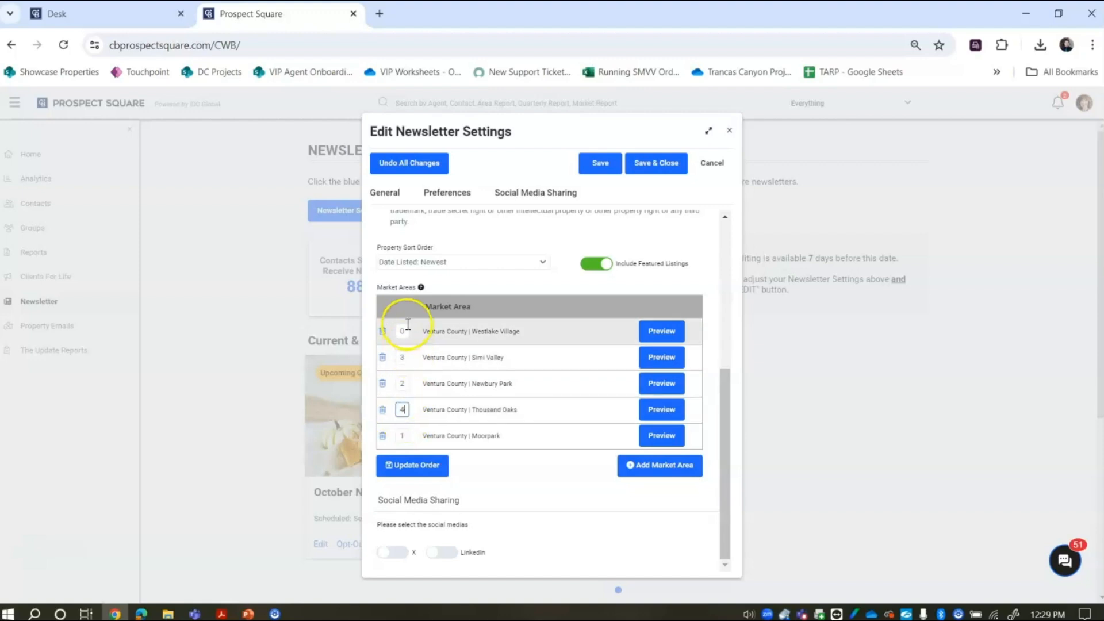
type("5")
- Apply the new market area order and leave LinkedIn sharing switched off
left_click(413, 471)
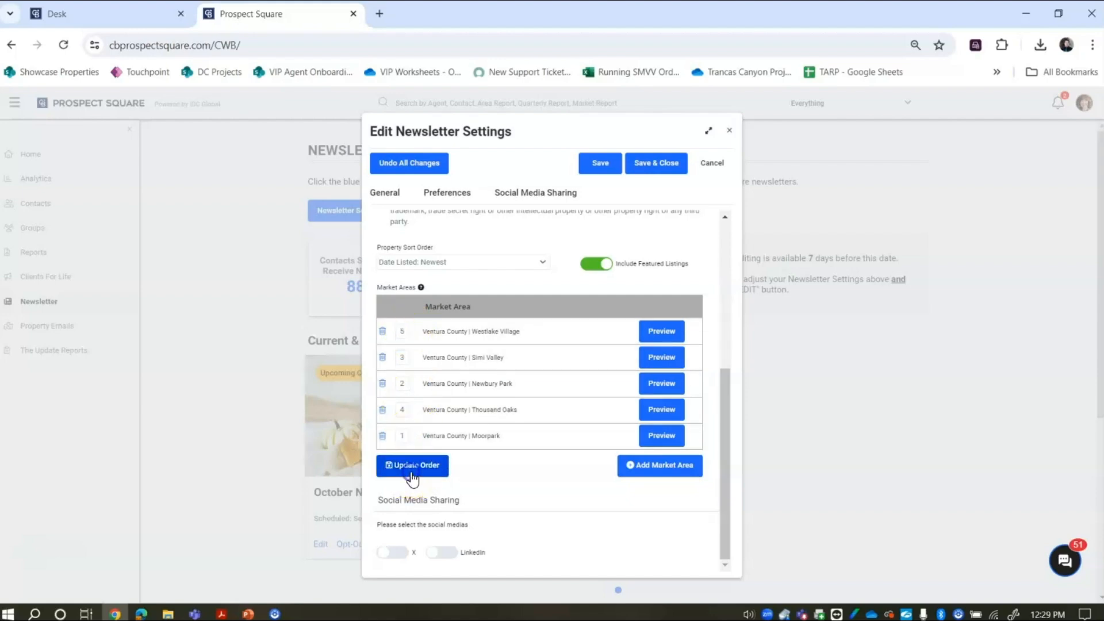
left_click(656, 247)
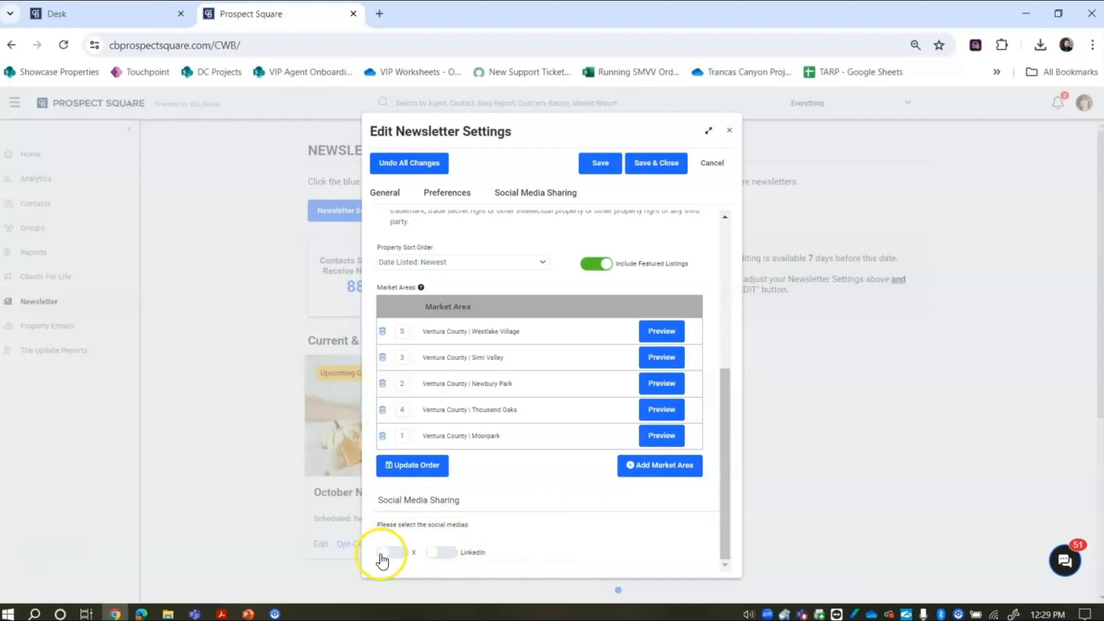
left_click(441, 554)
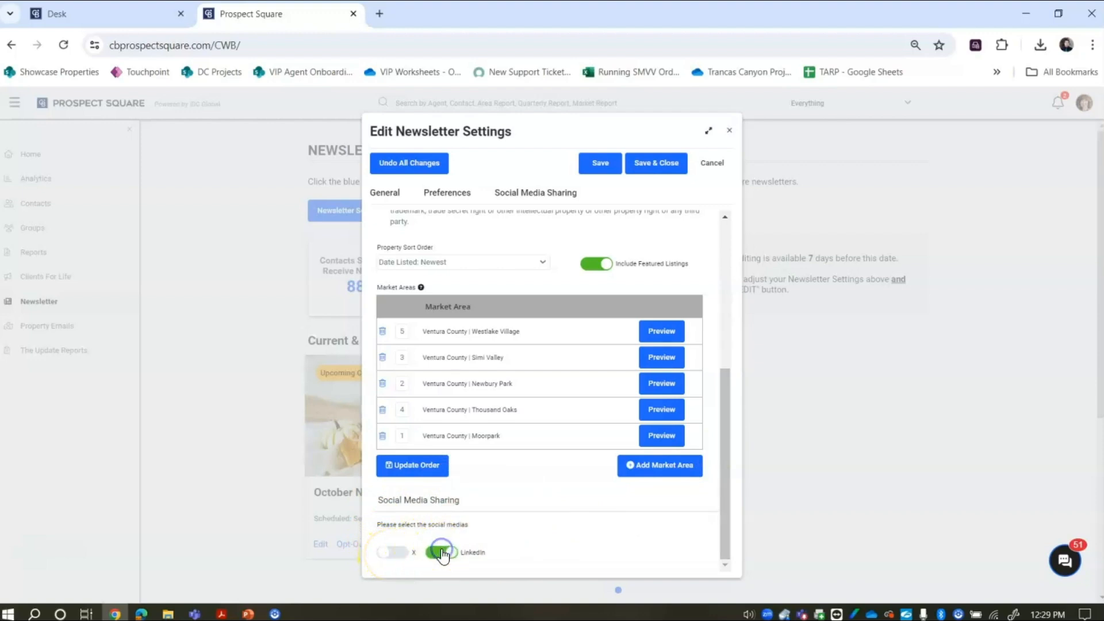
left_click(442, 554)
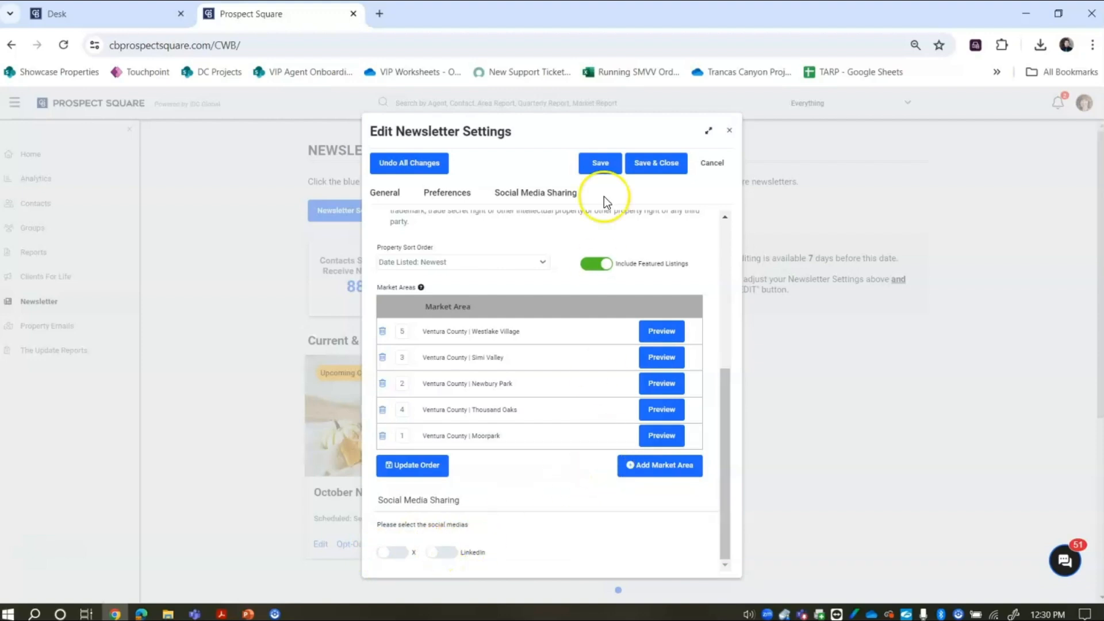
- Save the newsletter settings, then reopen them to check Market Areas and close again
left_click(660, 167)
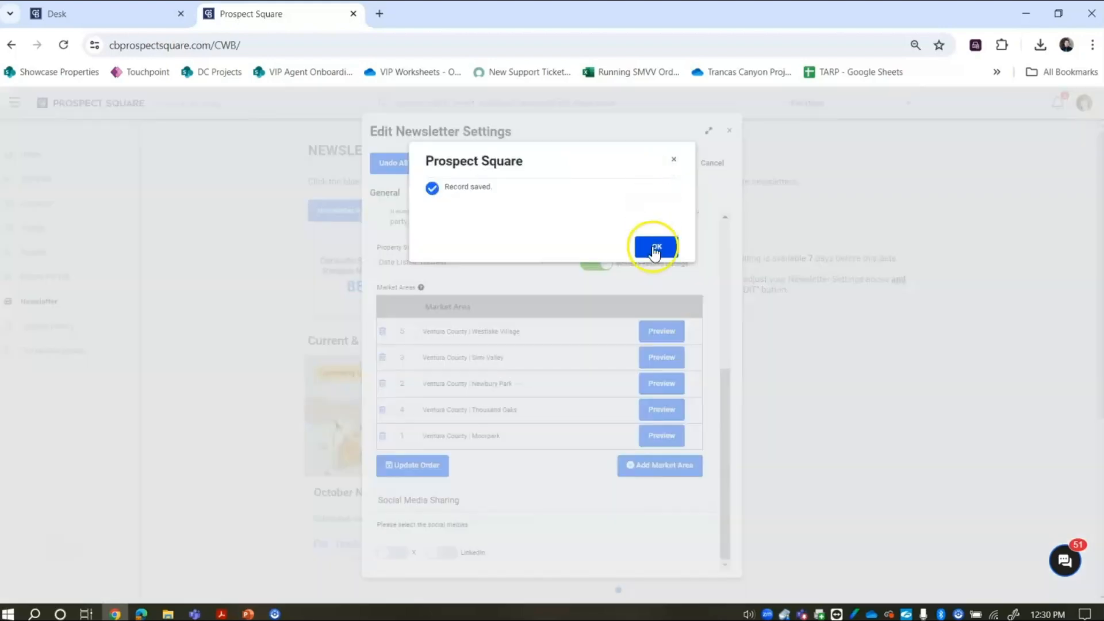
left_click(655, 248)
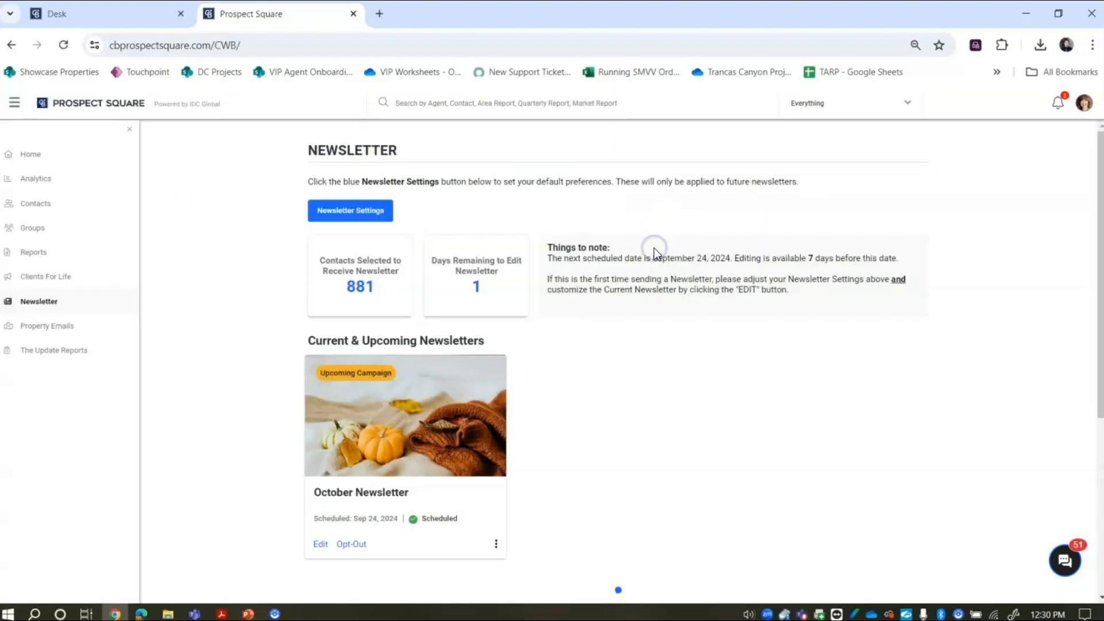
left_click(365, 213)
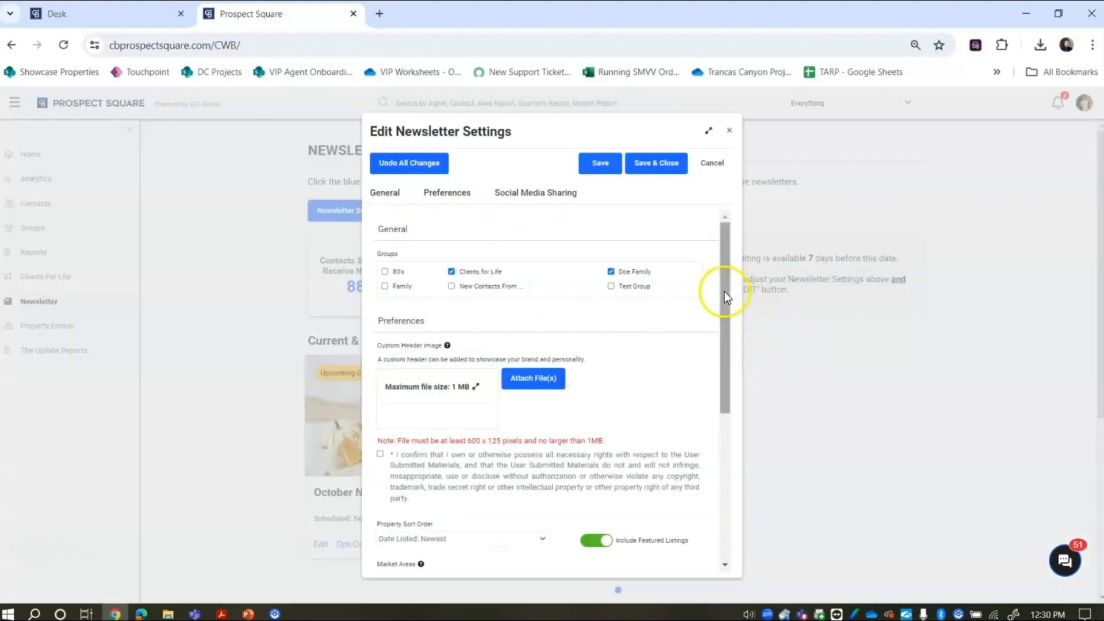
left_click_drag(722, 290, 743, 417)
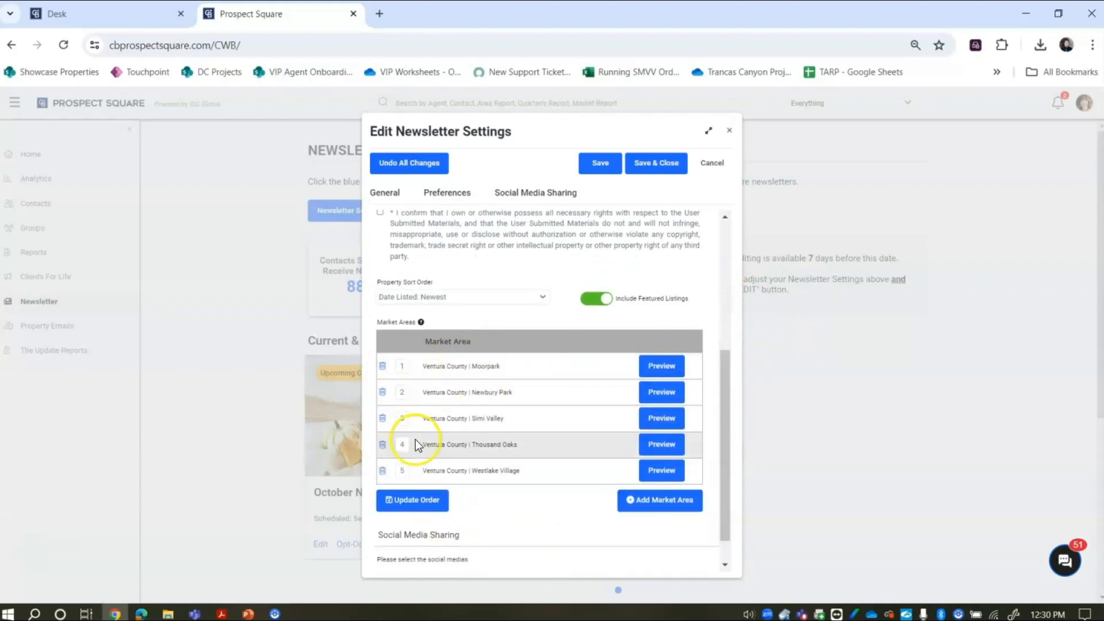
left_click(731, 134)
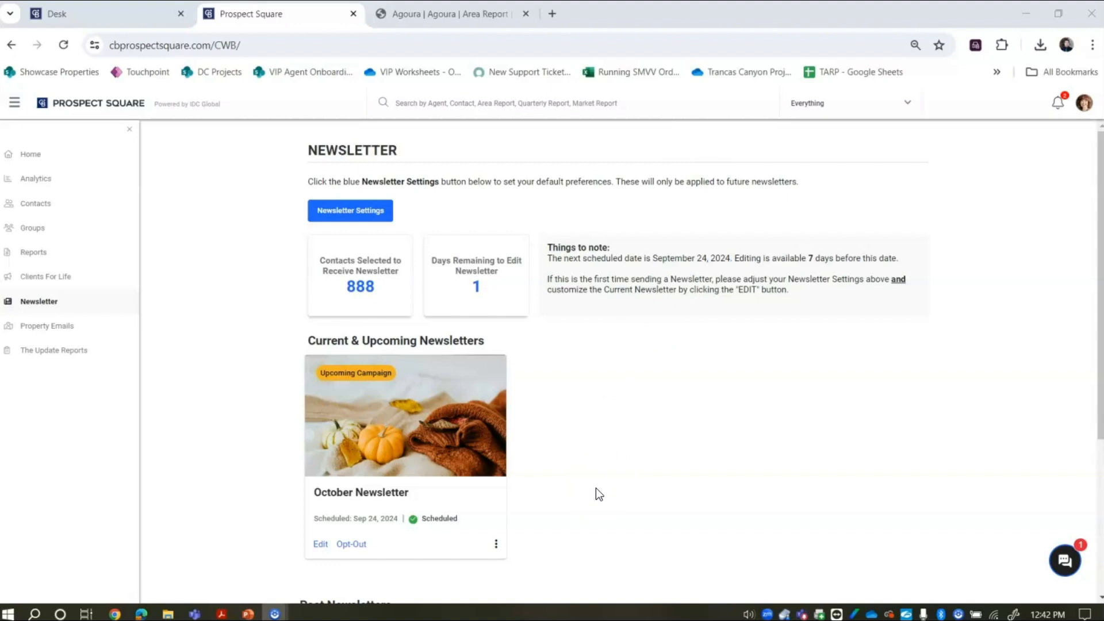
- Opt the October Newsletter out and back in, then open it for editing
left_click(351, 544)
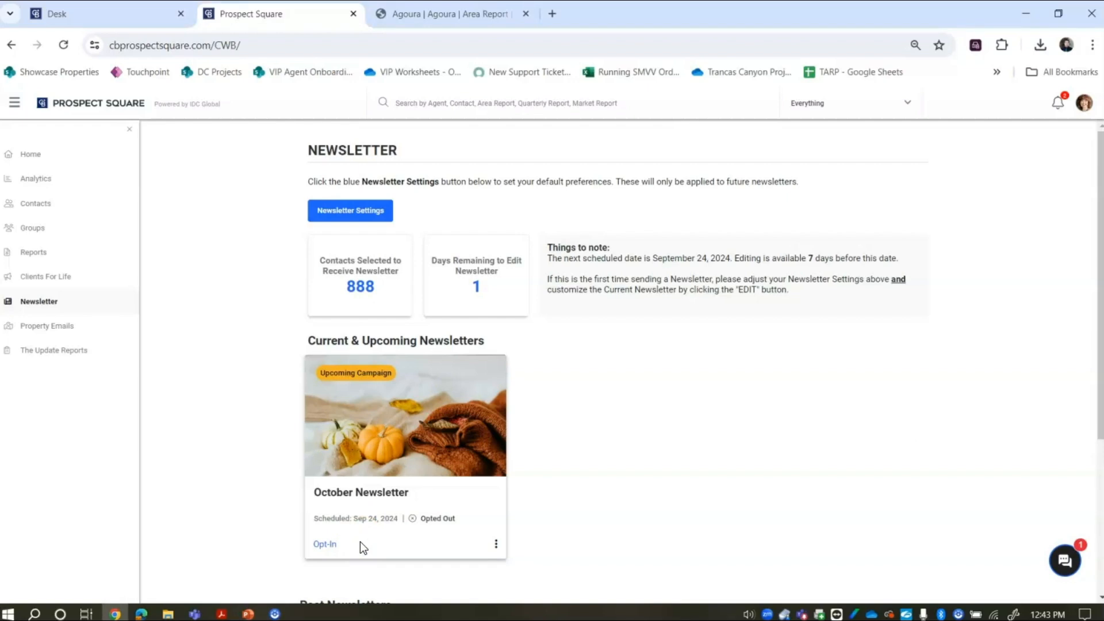
left_click(325, 546)
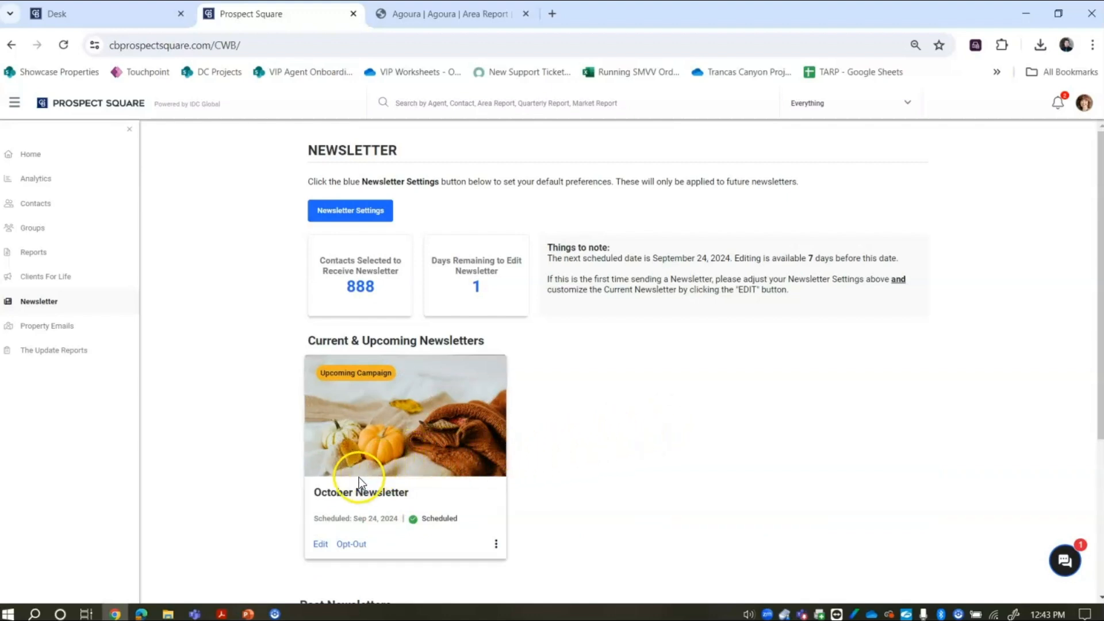
left_click(320, 545)
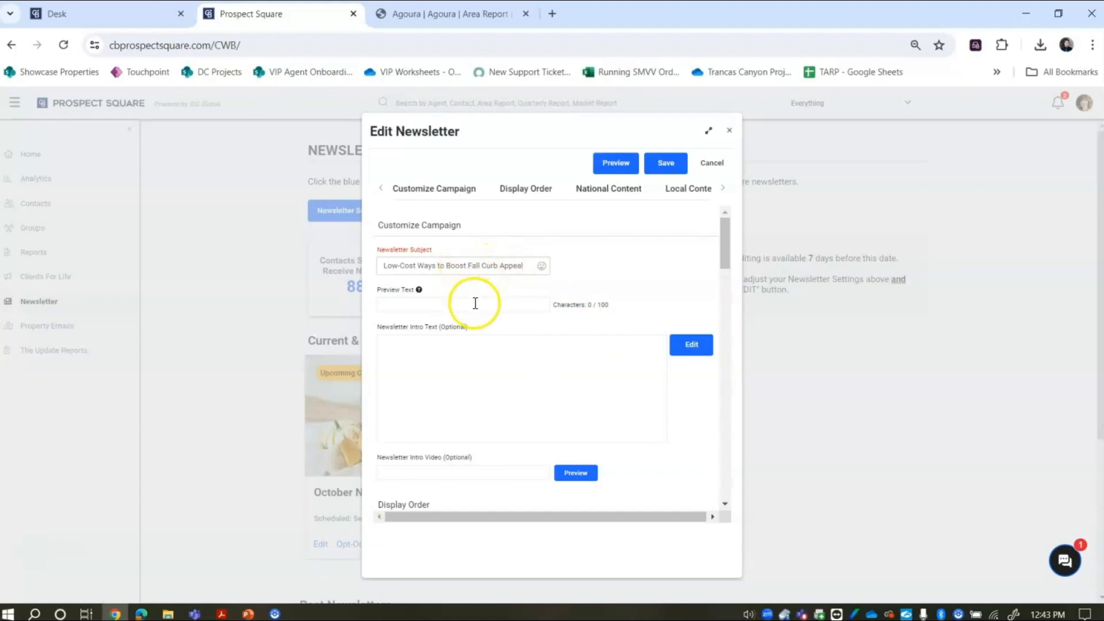
mouse_move(418, 292)
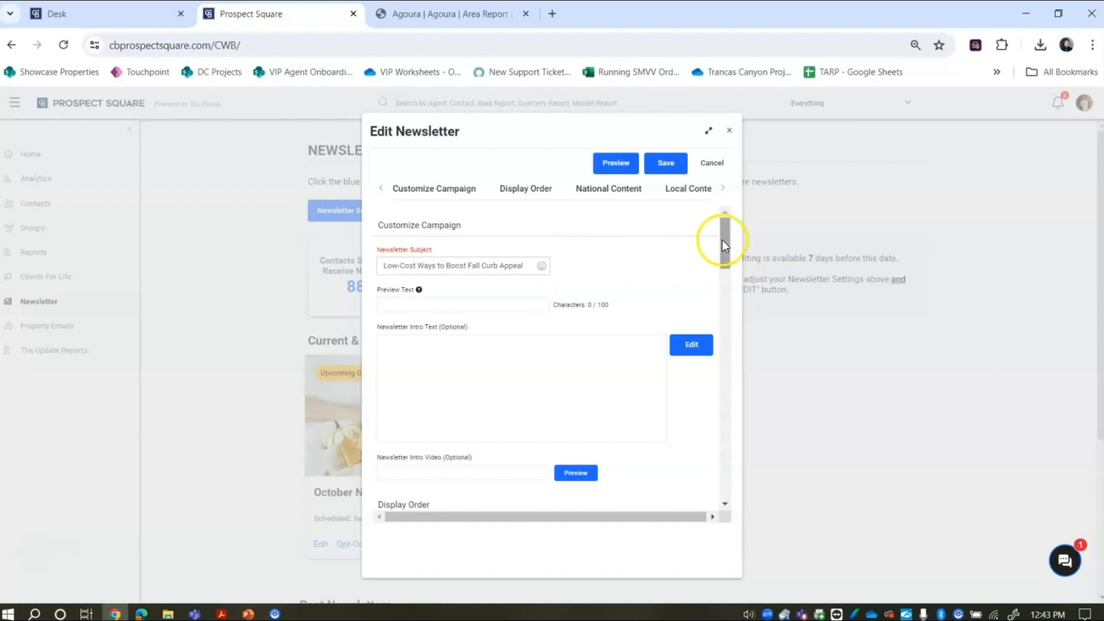
left_click_drag(722, 243, 727, 257)
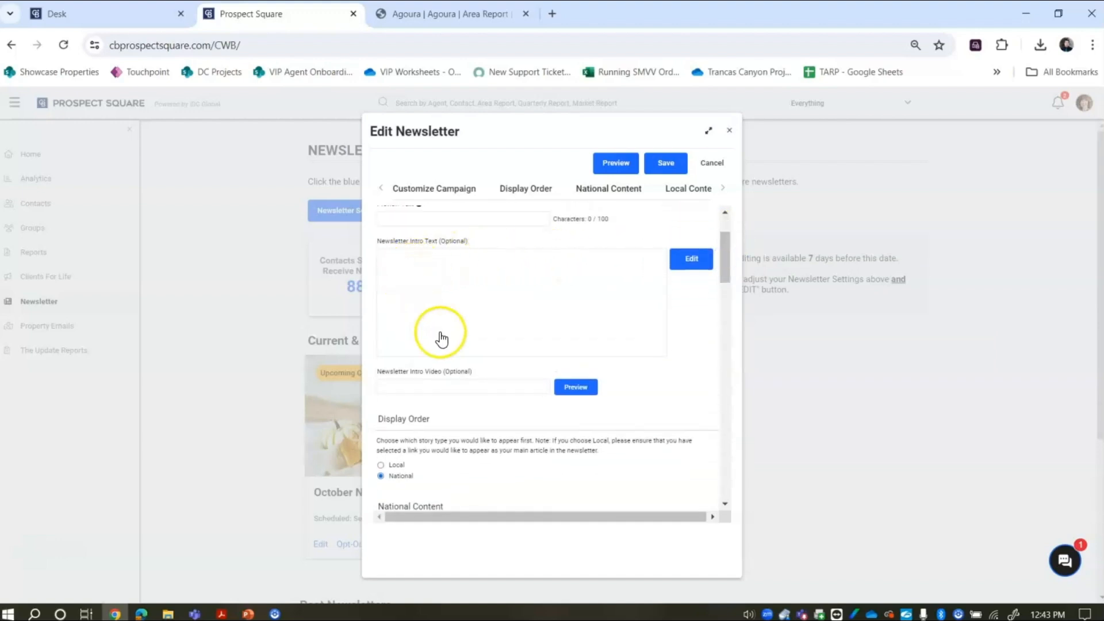
left_click(621, 307)
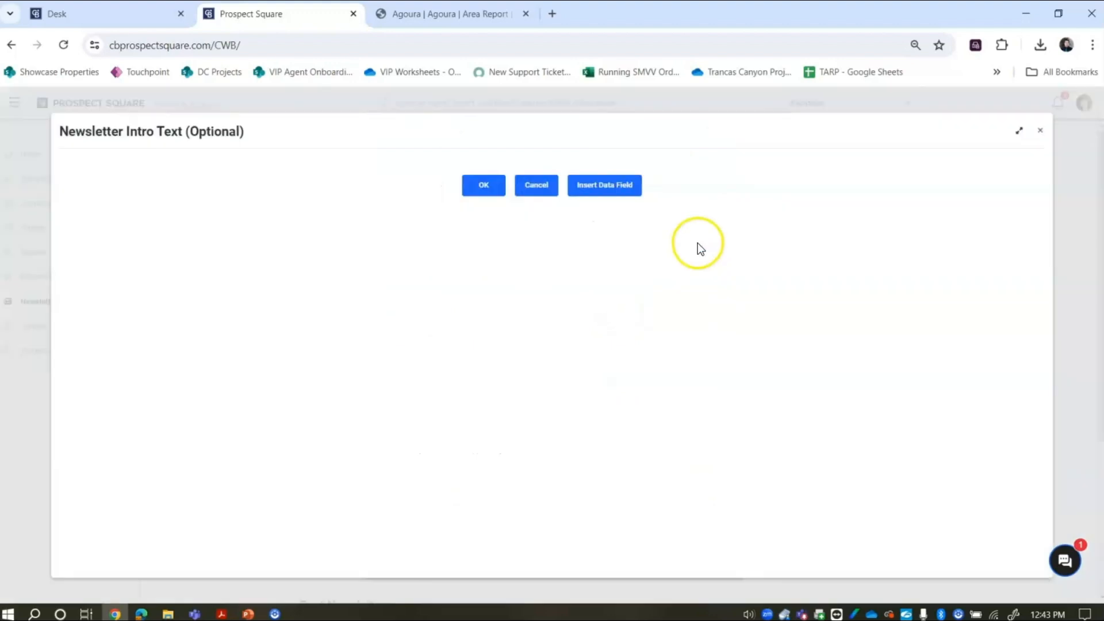
left_click(241, 282)
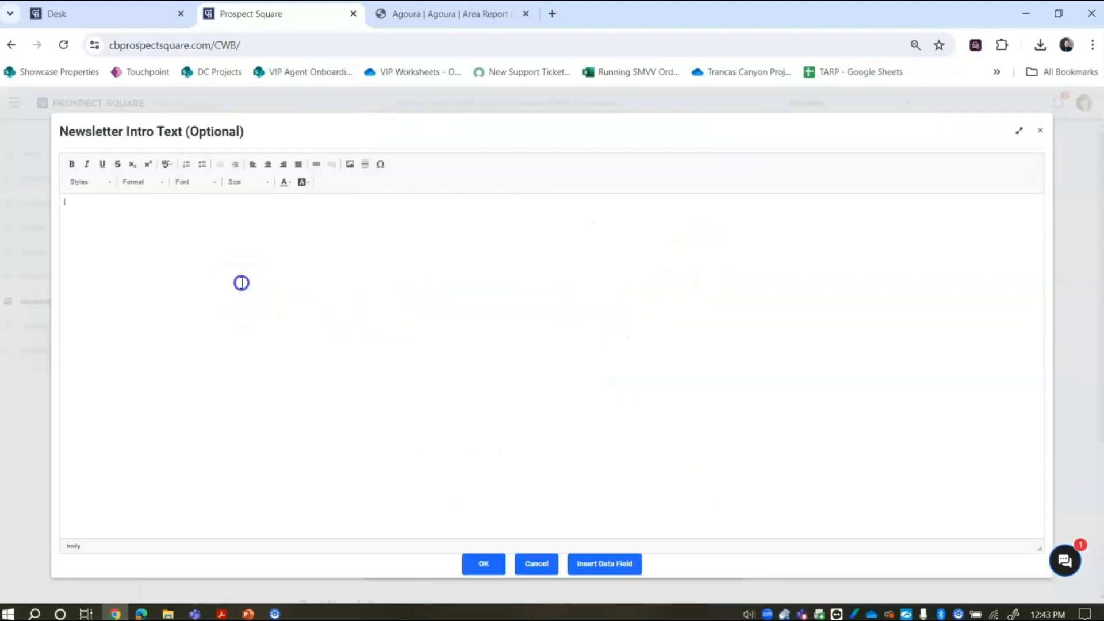
left_click(545, 569)
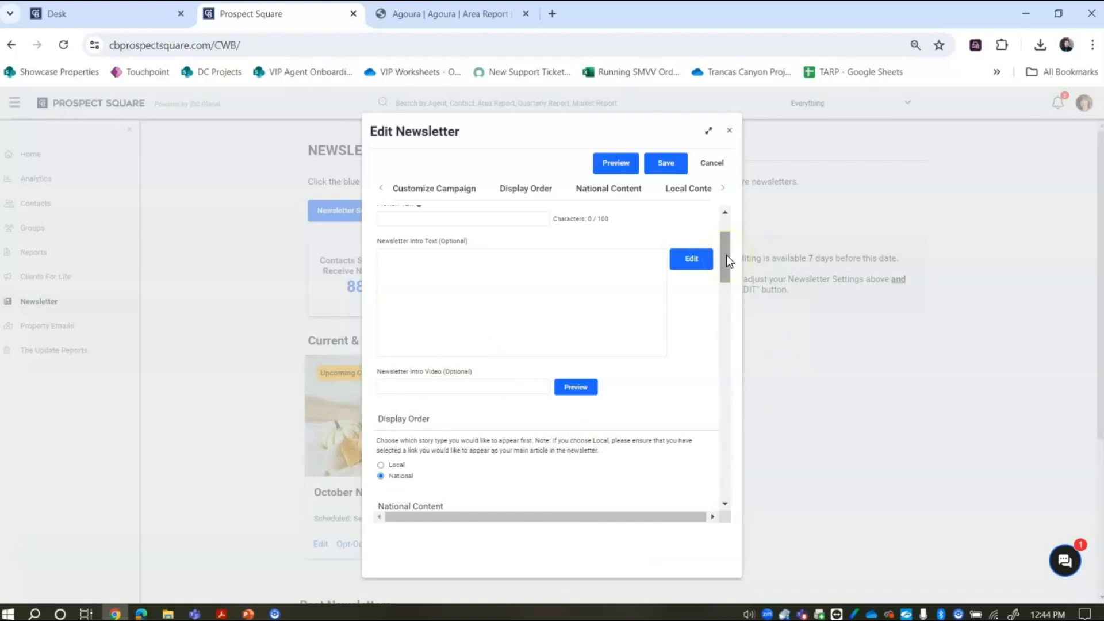
left_click_drag(726, 254, 729, 289)
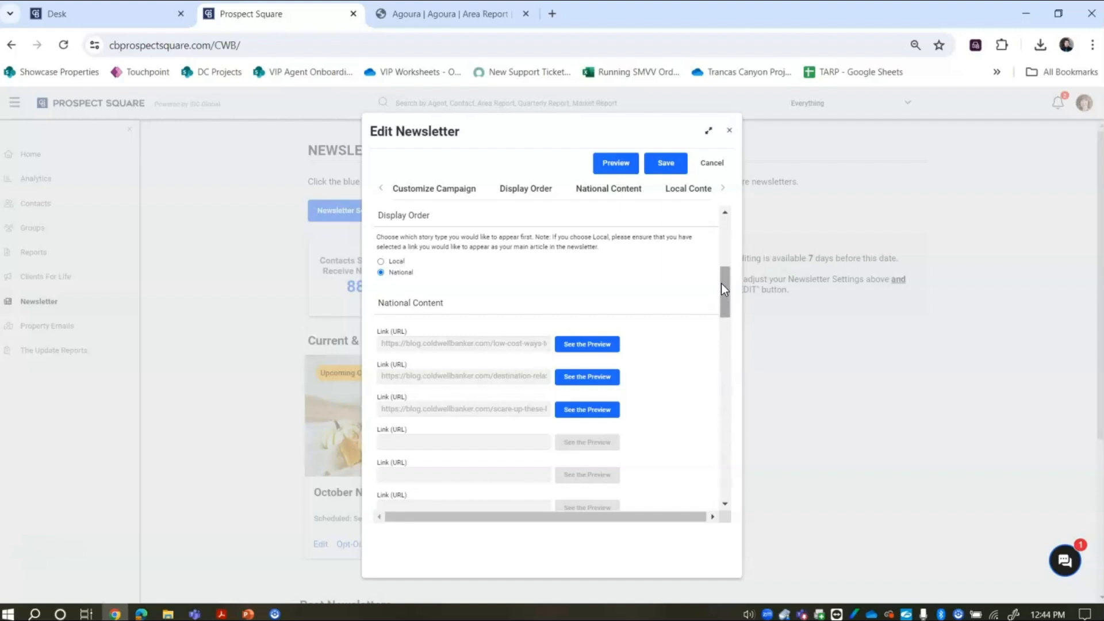
mouse_move(722, 283)
left_mouse_down()
mouse_move(728, 302)
mouse_move(714, 302)
left_mouse_up()
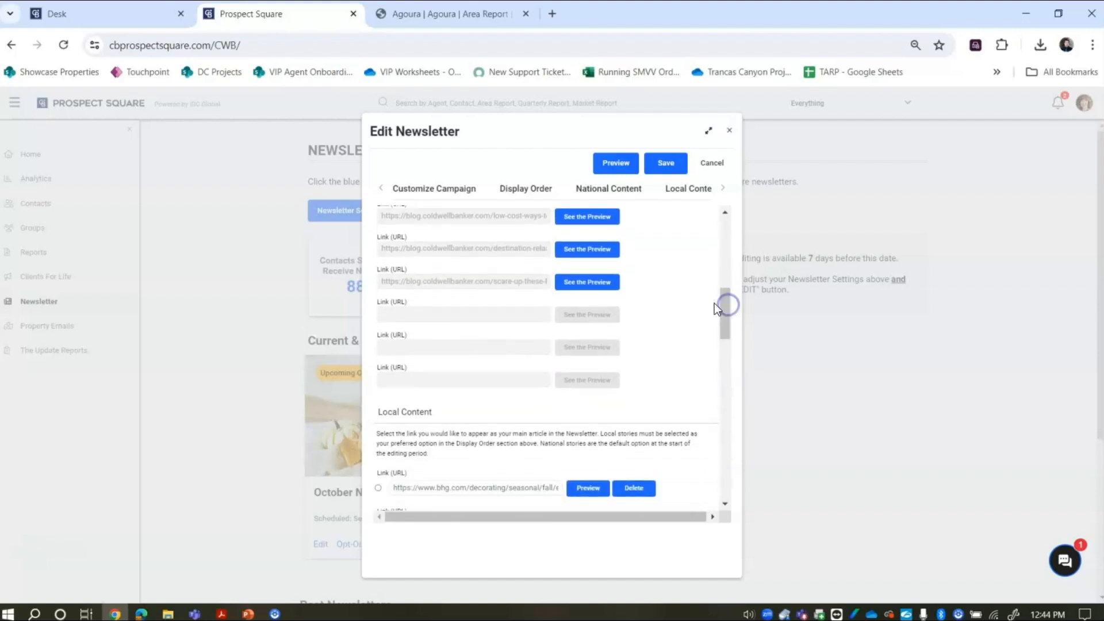
left_click(575, 283)
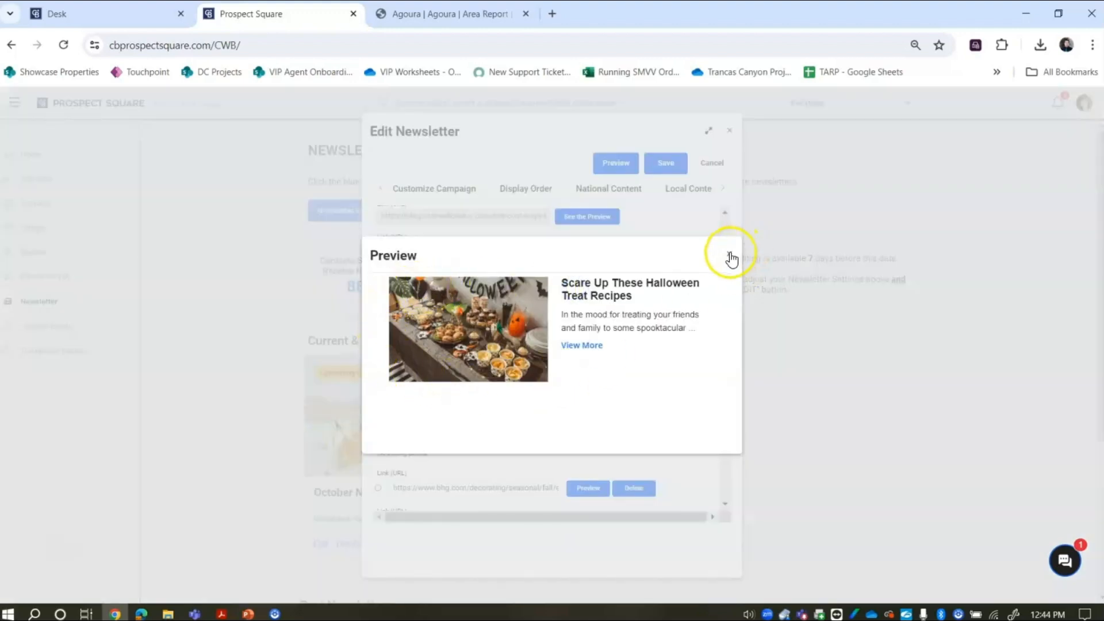
left_click(730, 257)
left_click_drag(724, 305, 725, 341)
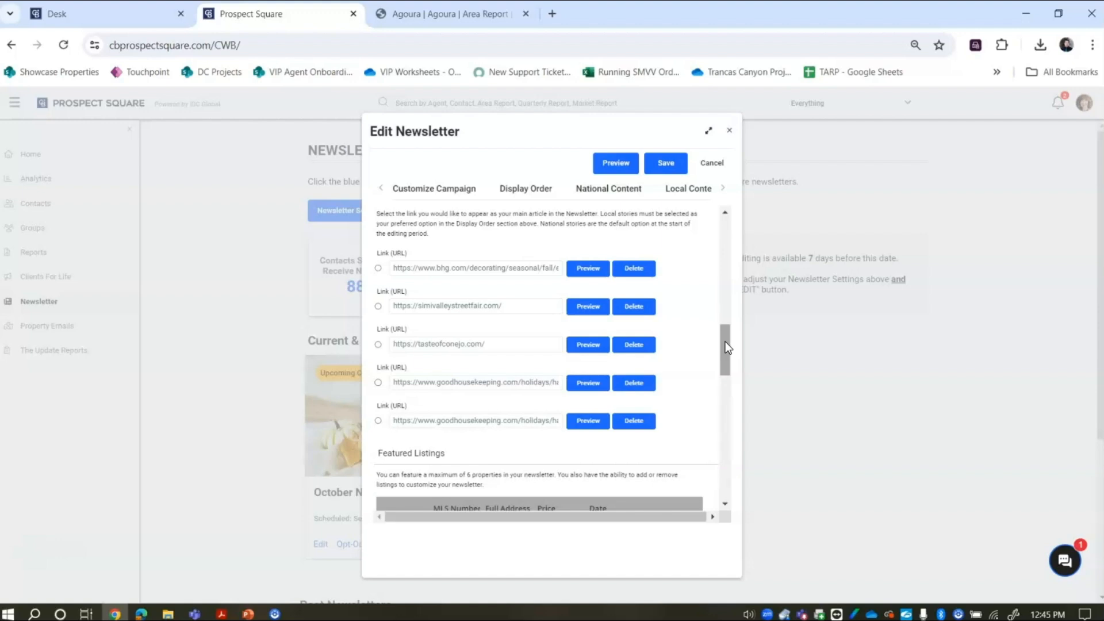
left_click(493, 344)
left_click(587, 347)
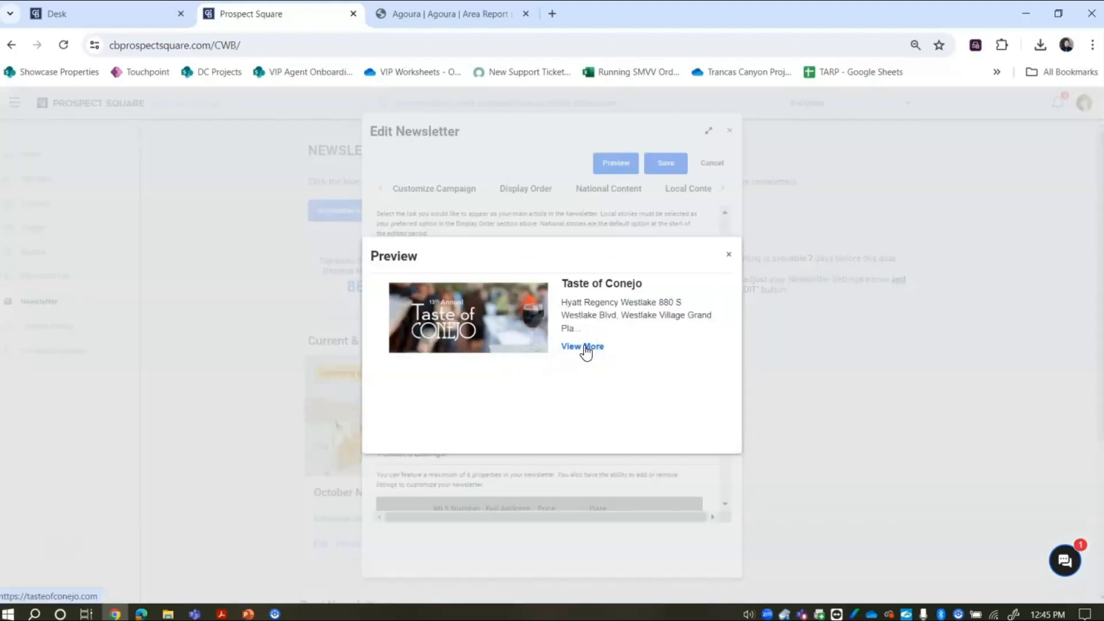
left_click(730, 257)
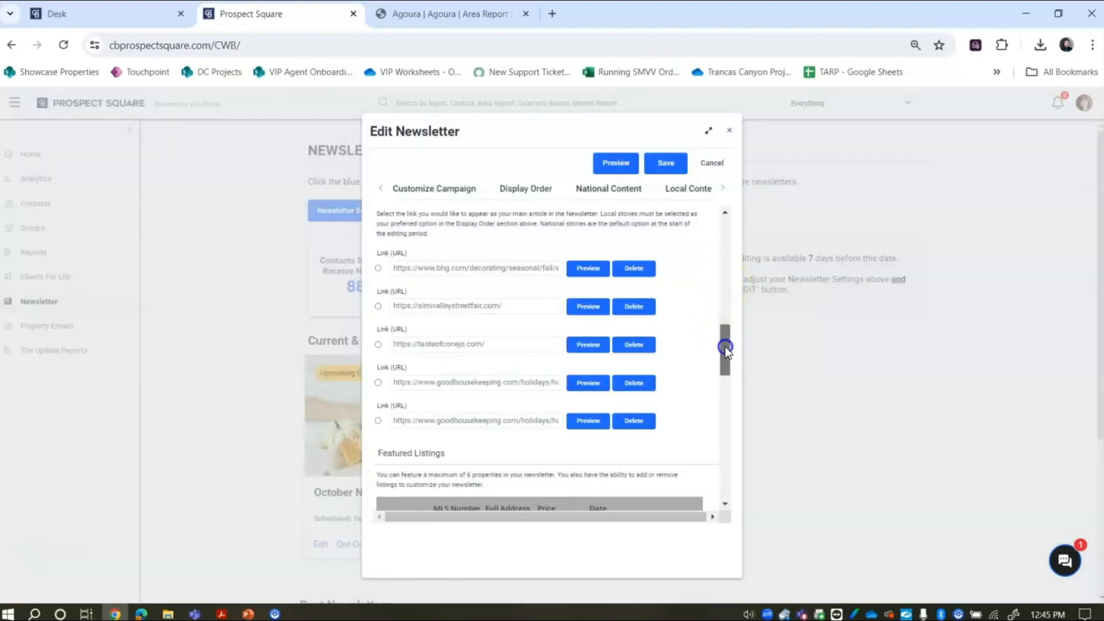
left_click_drag(725, 347, 731, 387)
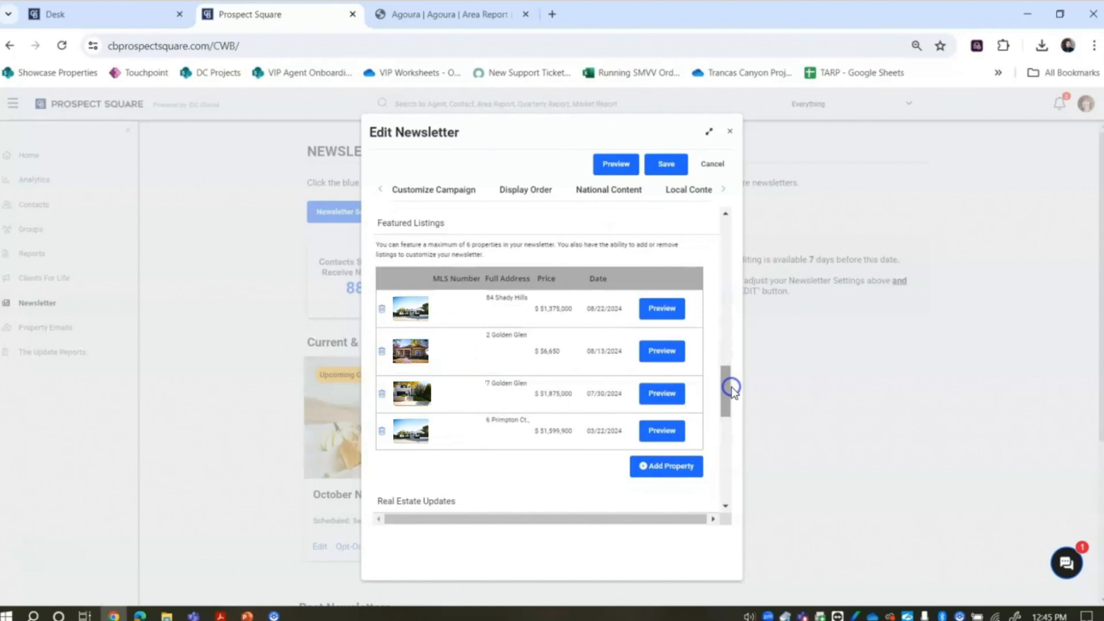
left_click(94, 461)
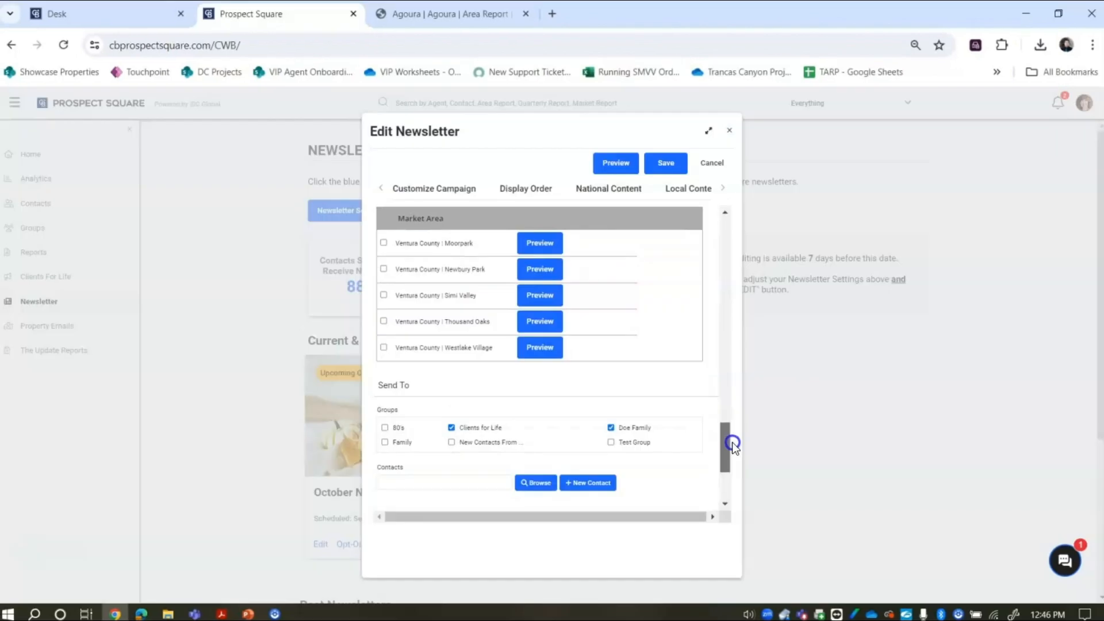
left_click_drag(733, 443, 732, 434)
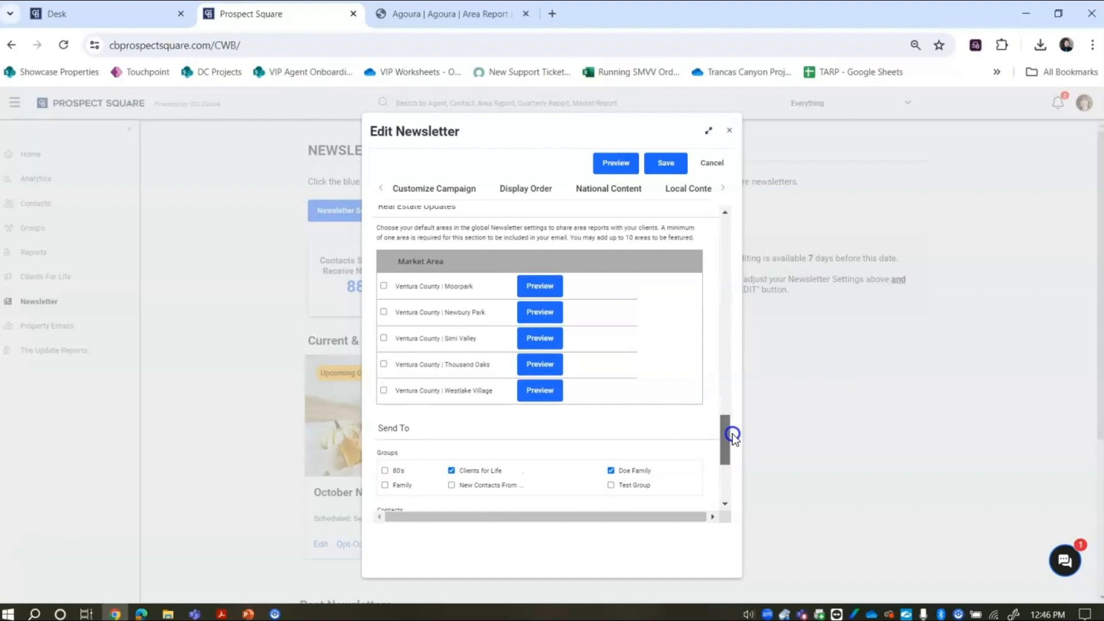
left_click_drag(733, 434, 734, 437)
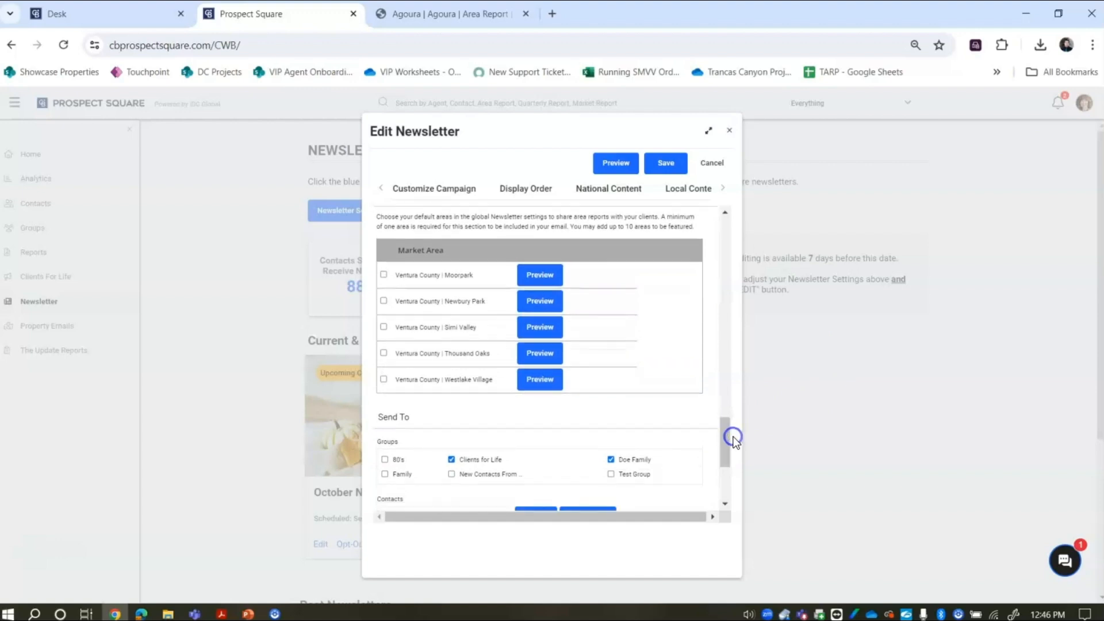
- Include Moorpark, Newbury Park, Simi Valley, Thousand Oaks and Westlake Village in the real estate updates
left_click(385, 274)
left_click(385, 276)
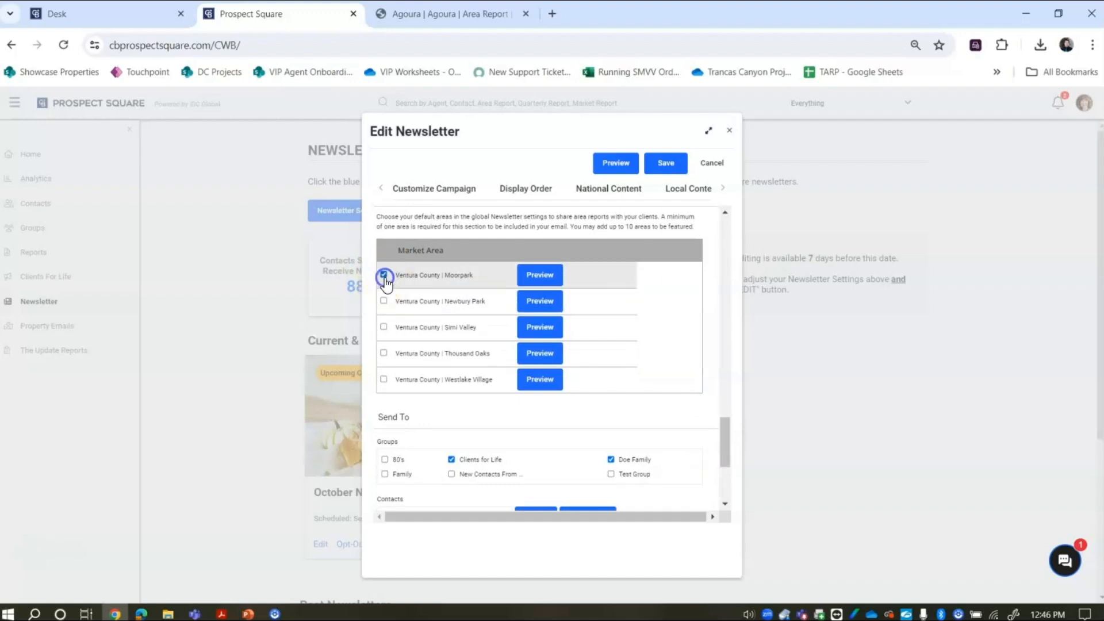
left_click(384, 303)
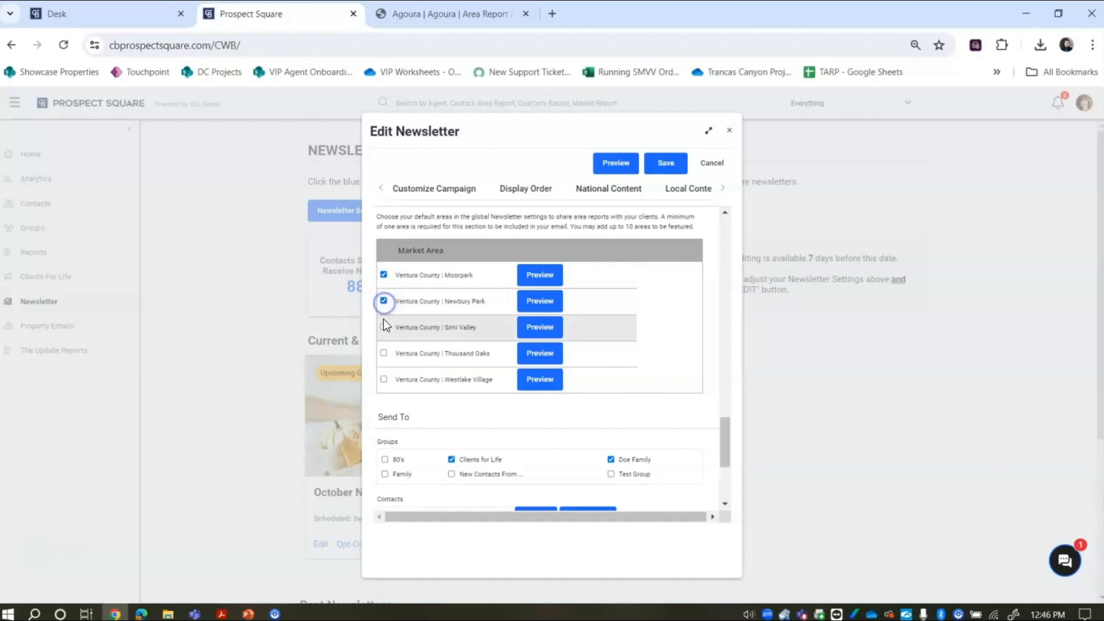
left_click(384, 327)
left_click(384, 355)
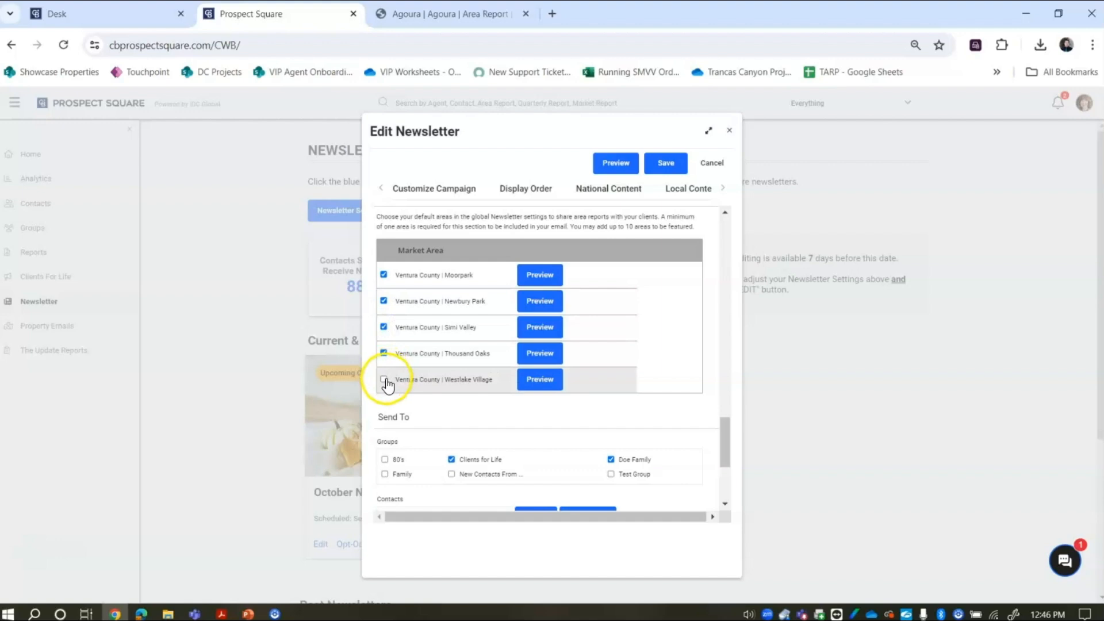
left_click(384, 380)
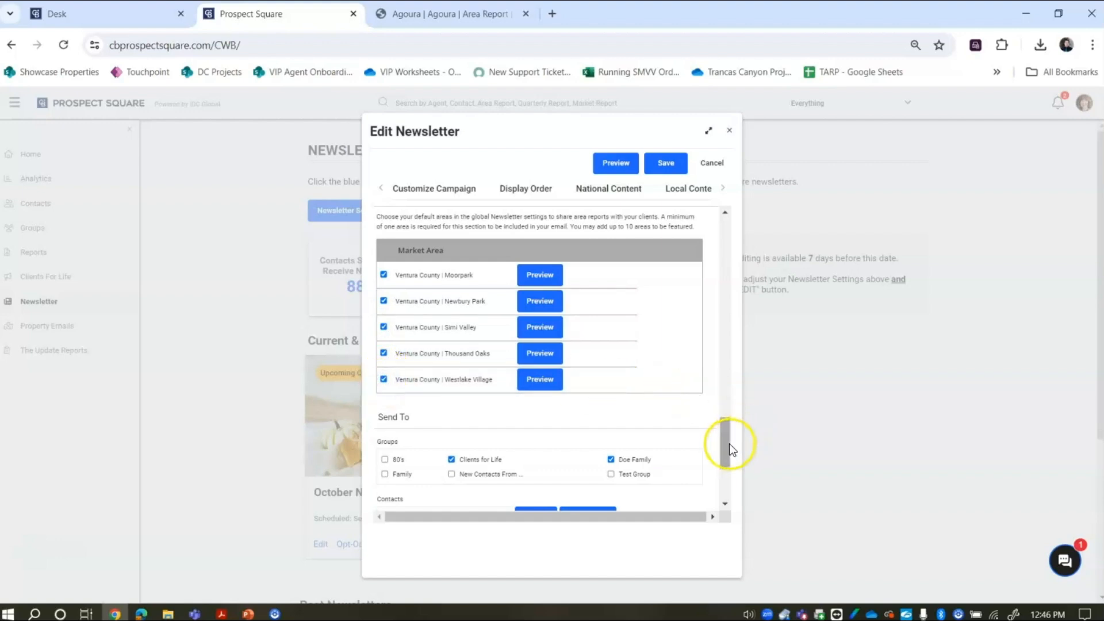
left_click_drag(727, 445, 734, 482)
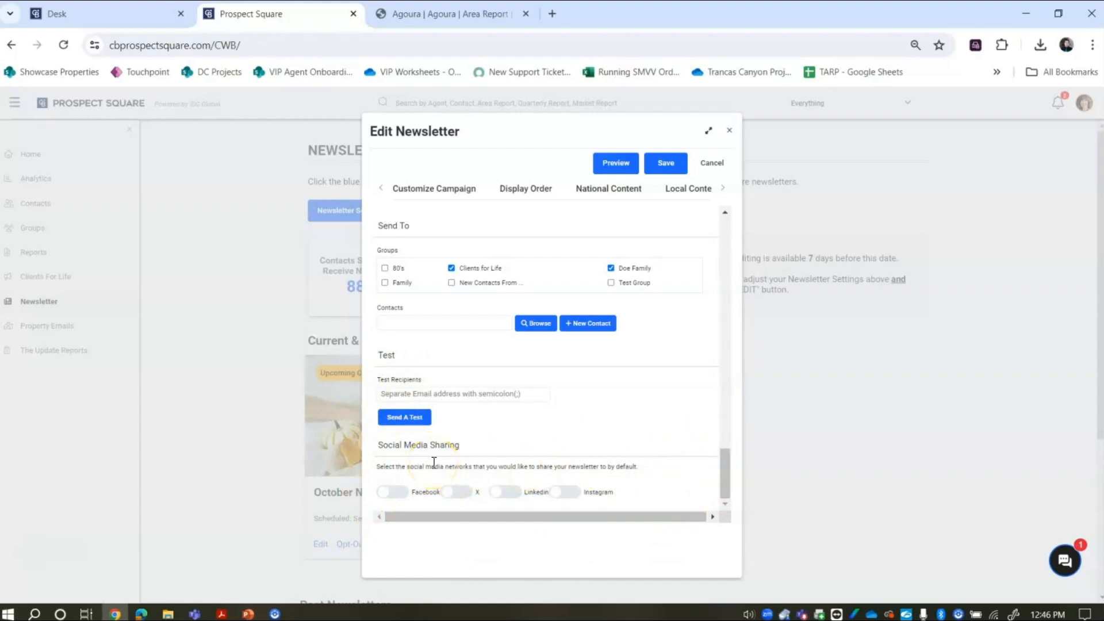
- Leave Facebook sharing off and save the October Newsletter edits
left_click(389, 493)
left_click(389, 494)
left_click(389, 494)
left_click(666, 164)
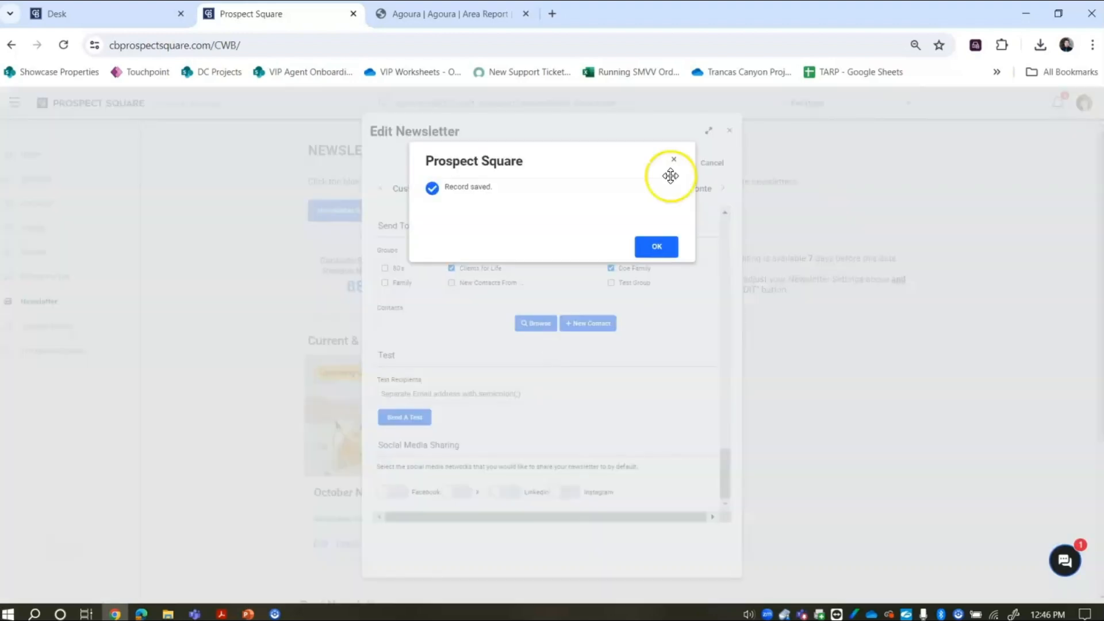
left_click(660, 246)
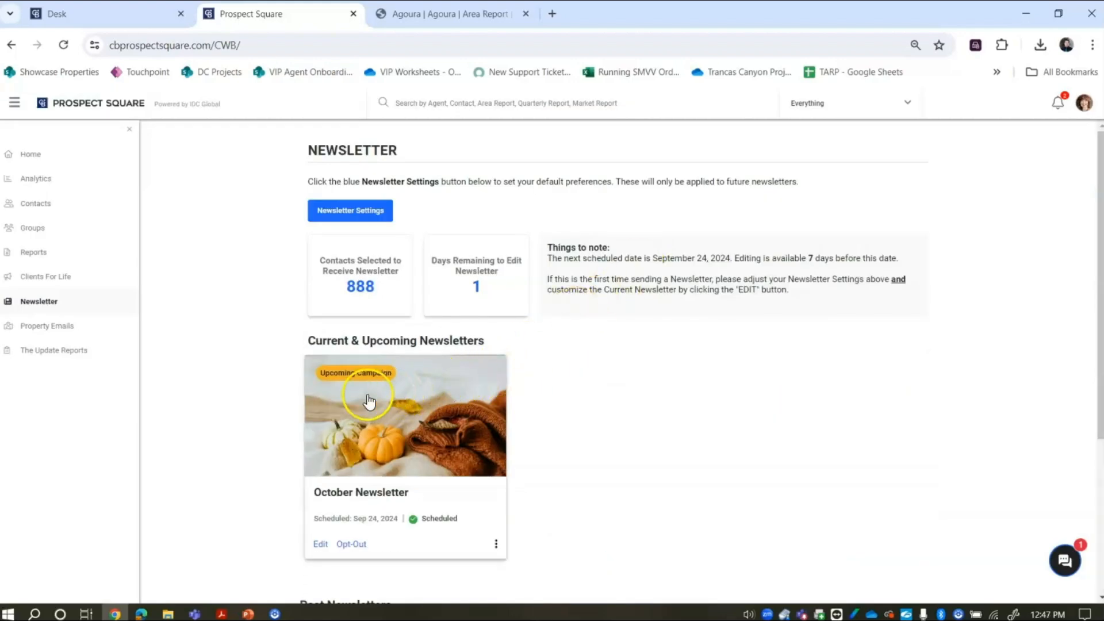
- Preview the October newsletter, scroll to its Area Reports, and open the Moorpark report
left_click(468, 418)
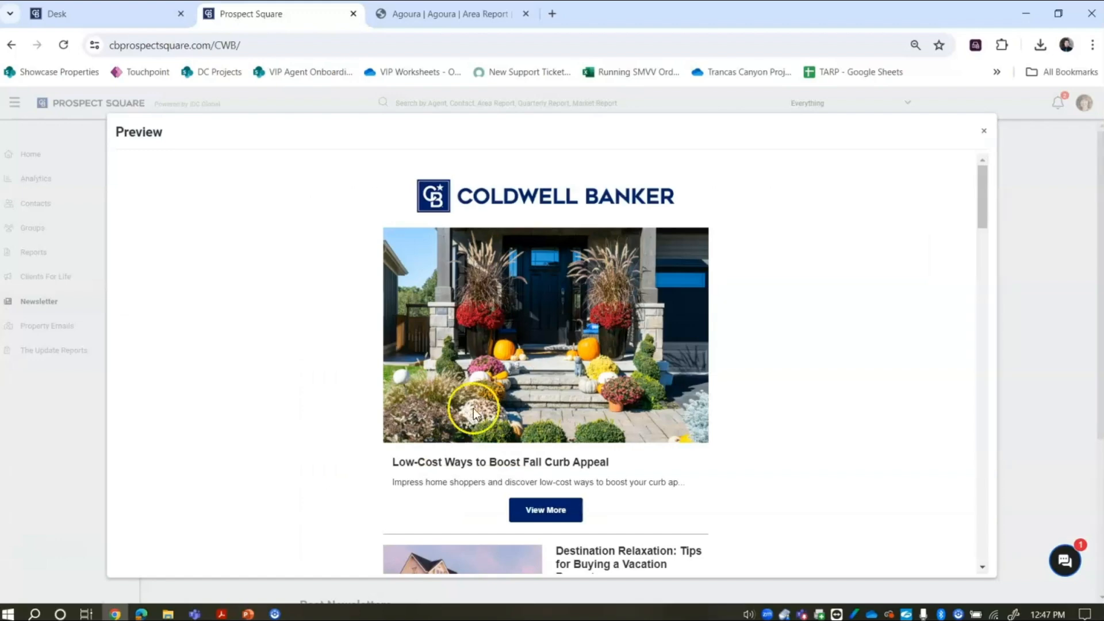
left_click_drag(984, 175, 988, 460)
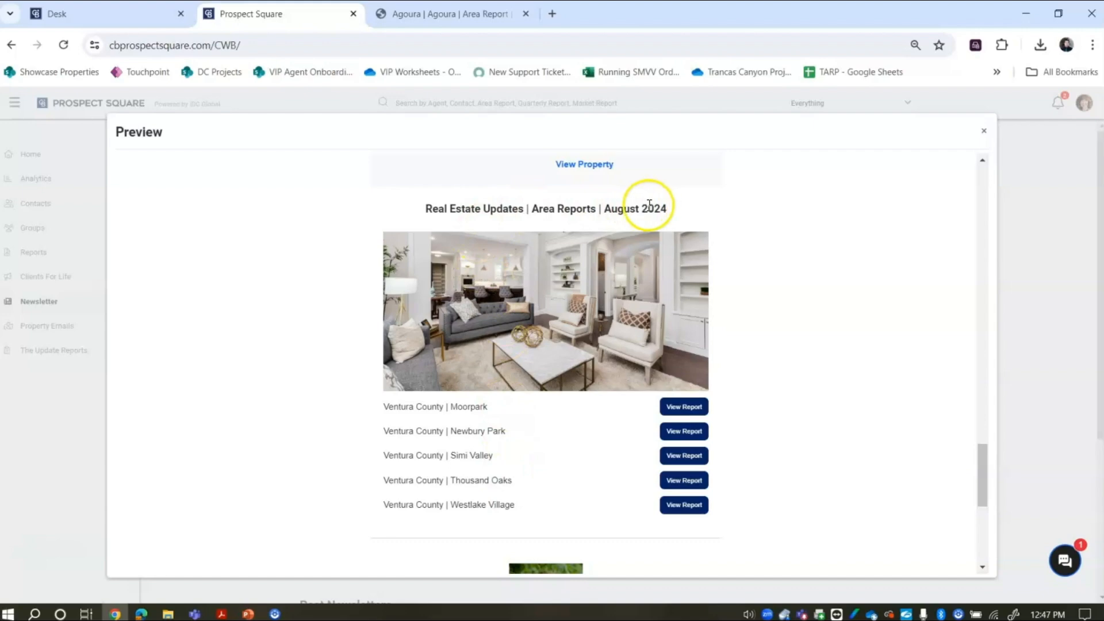
left_click(685, 412)
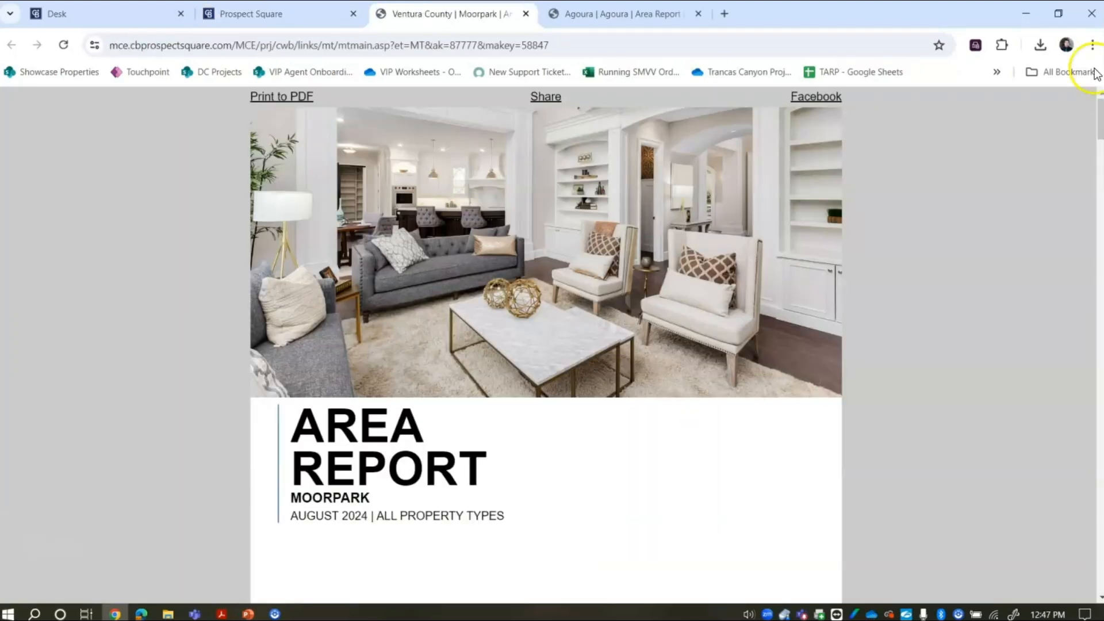
- Scroll through the Moorpark August 2024 area report, then return to the newsletter preview
scroll(1087, 123, "down", 15)
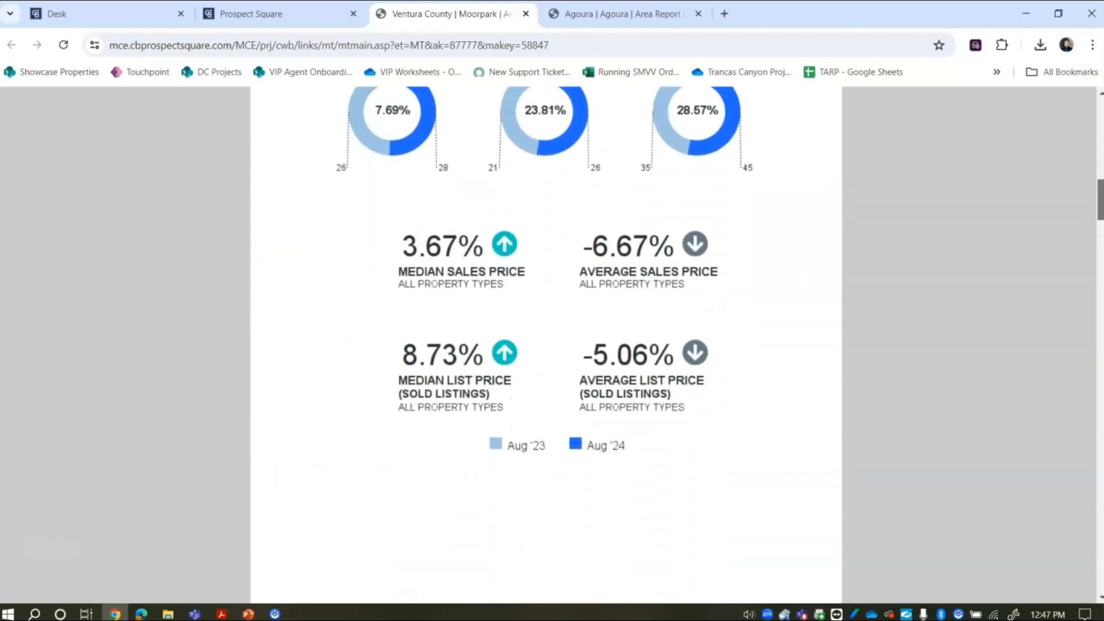
scroll(546, 345, "down", 11)
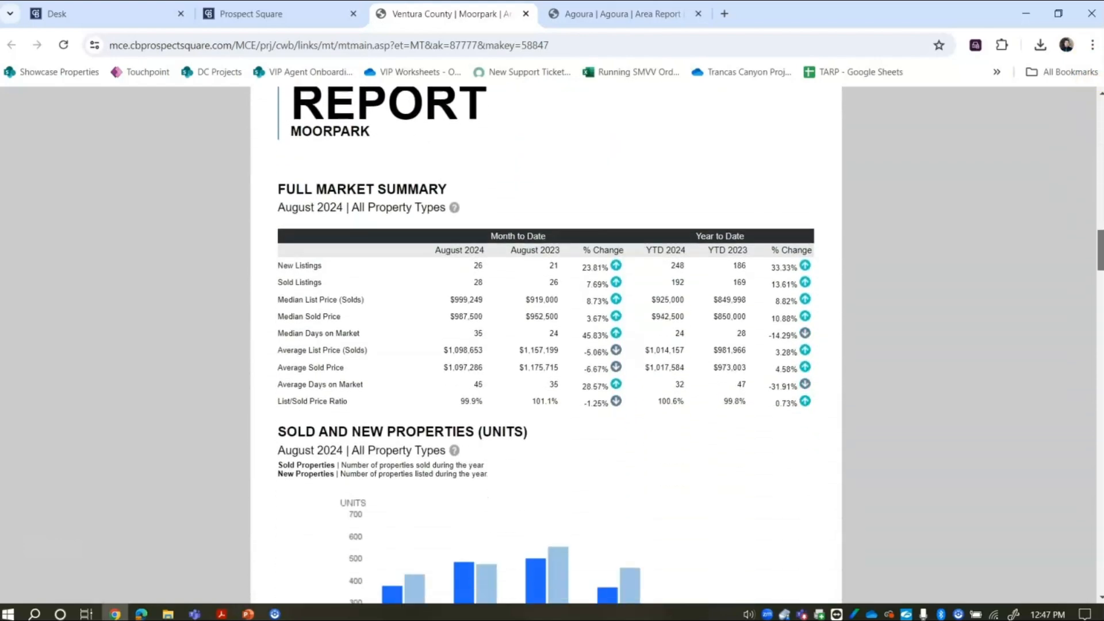
scroll(546, 345, "down", 9)
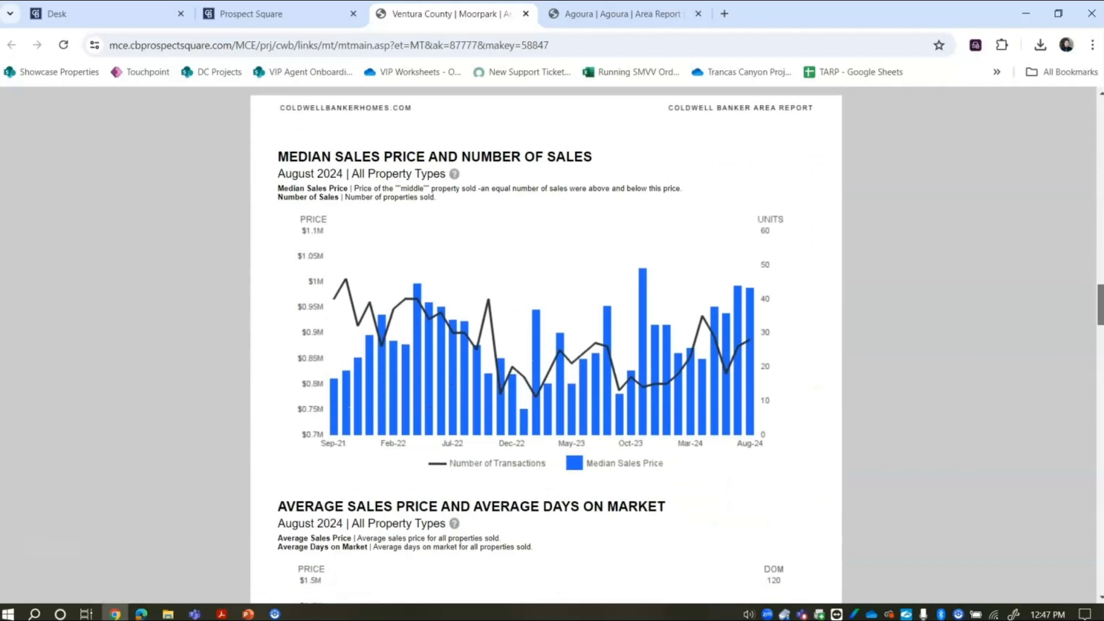
scroll(546, 345, "down", 12)
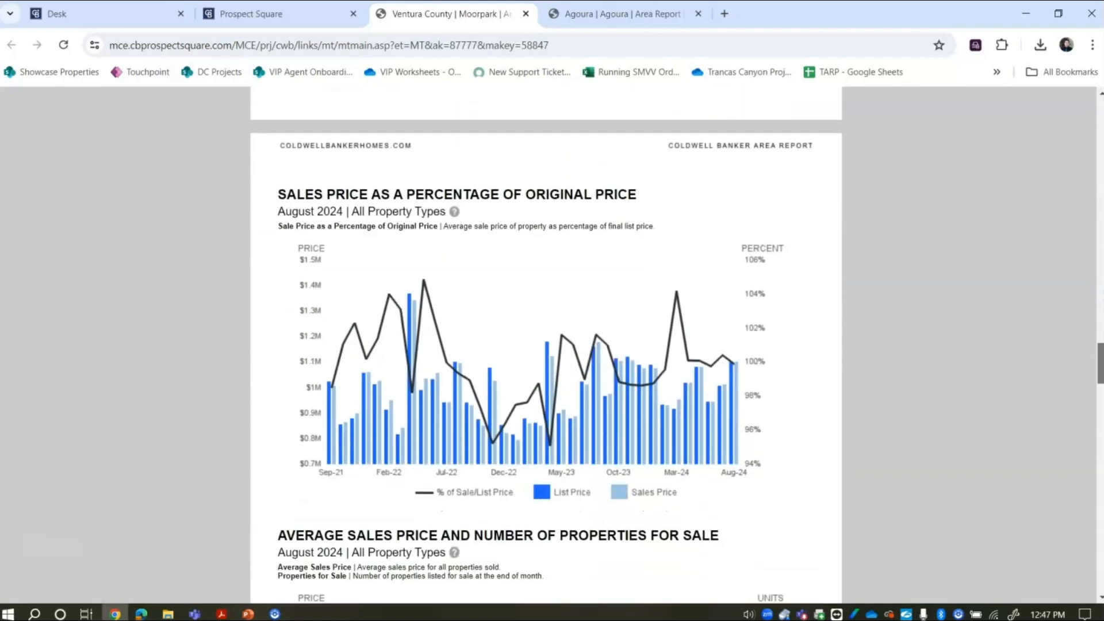
left_click(299, 15)
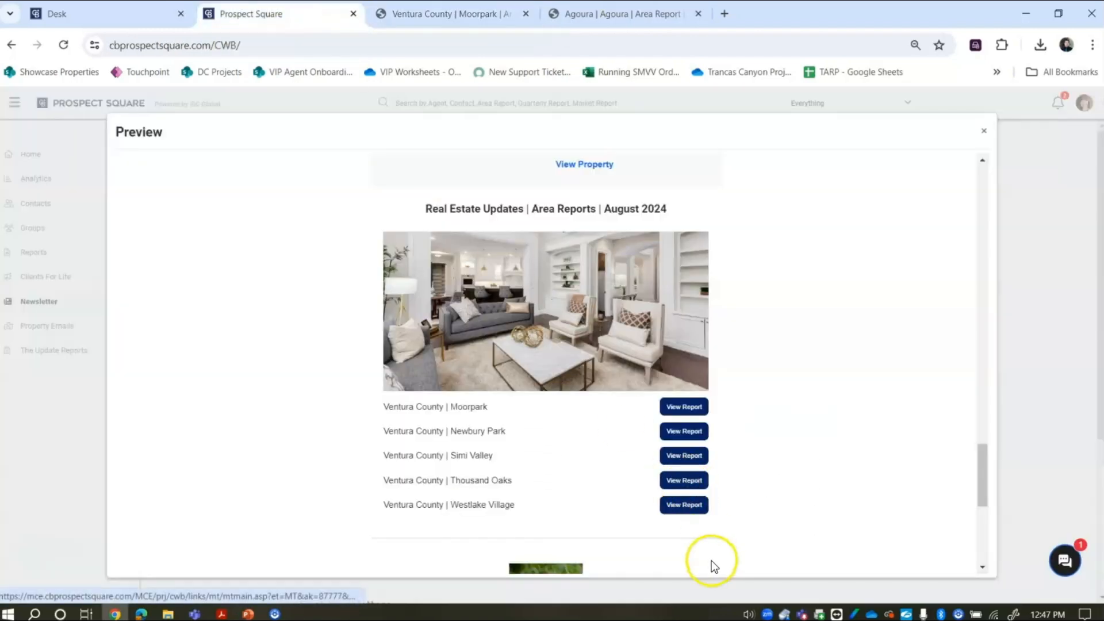
- Check the preview footer, close the preview, and scroll down to the past newsletters
left_click_drag(983, 472, 985, 524)
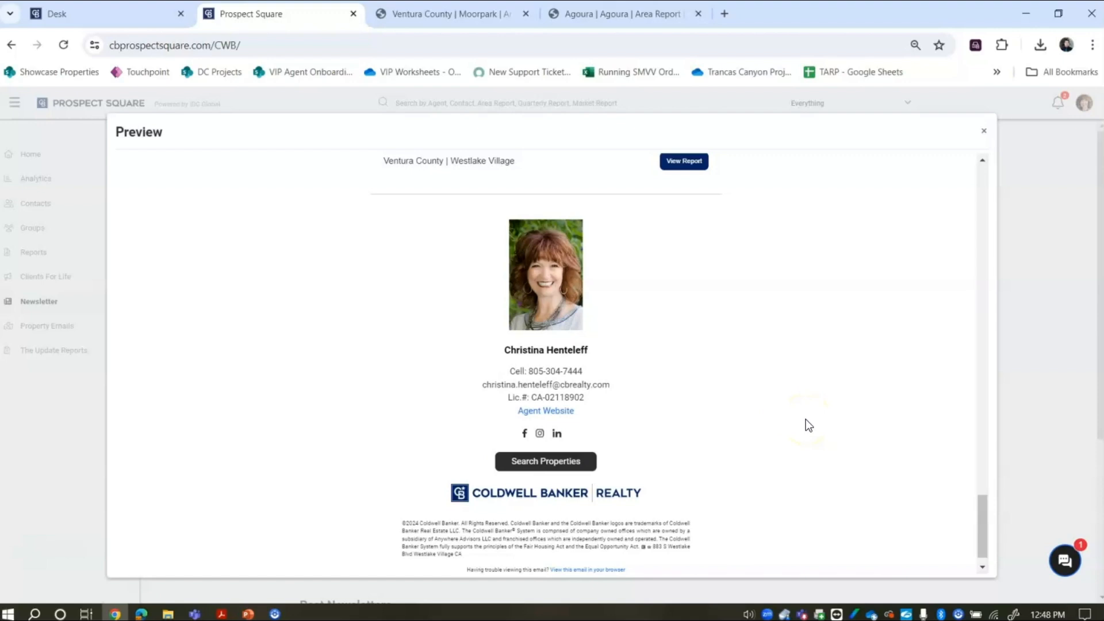
scroll(805, 420, "up", 10)
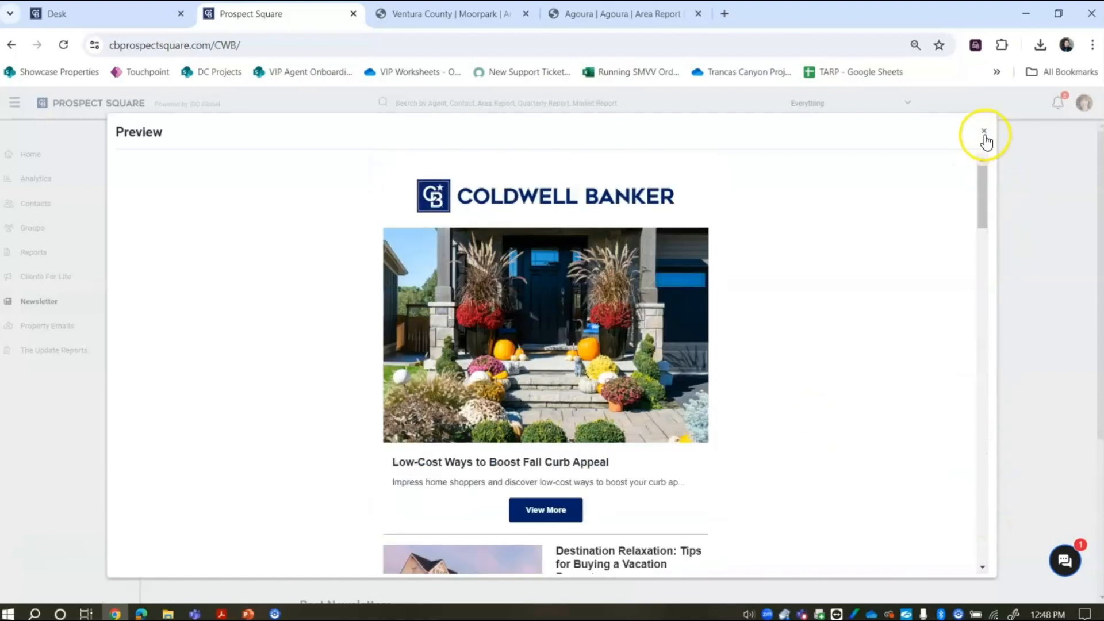
left_click(984, 131)
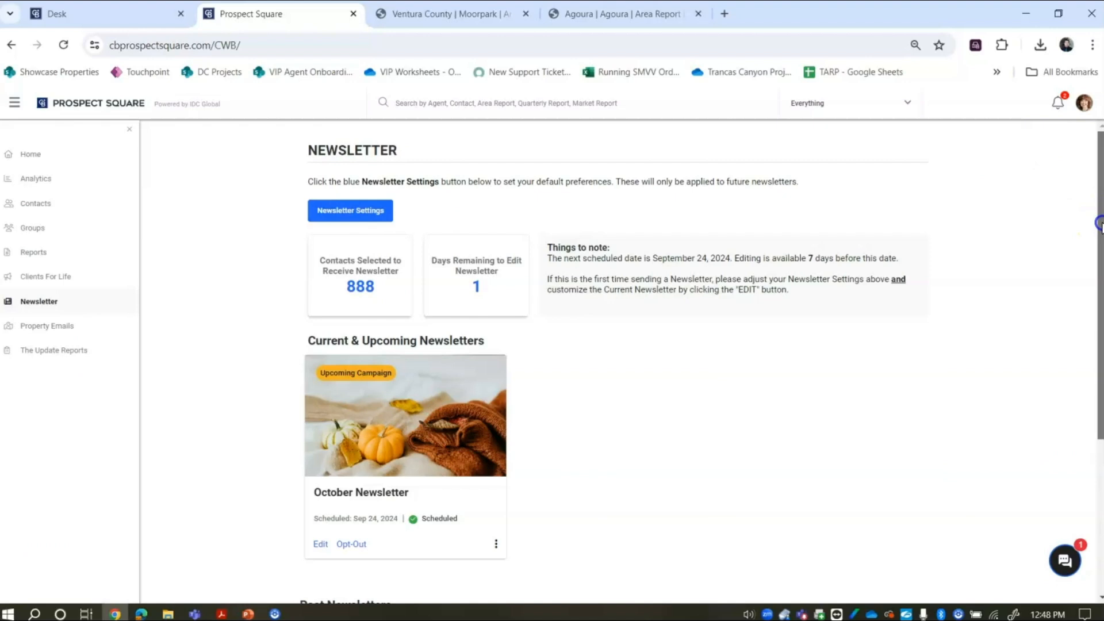
scroll(1098, 236, "down", 2)
left_click_drag(1099, 301, 1099, 341)
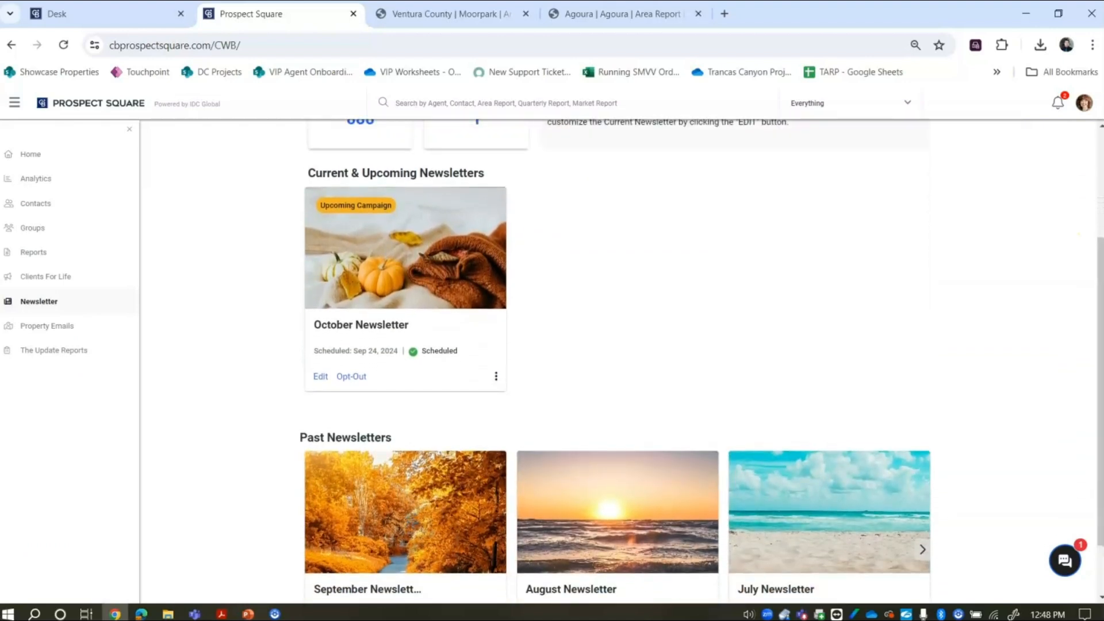
left_click(418, 506)
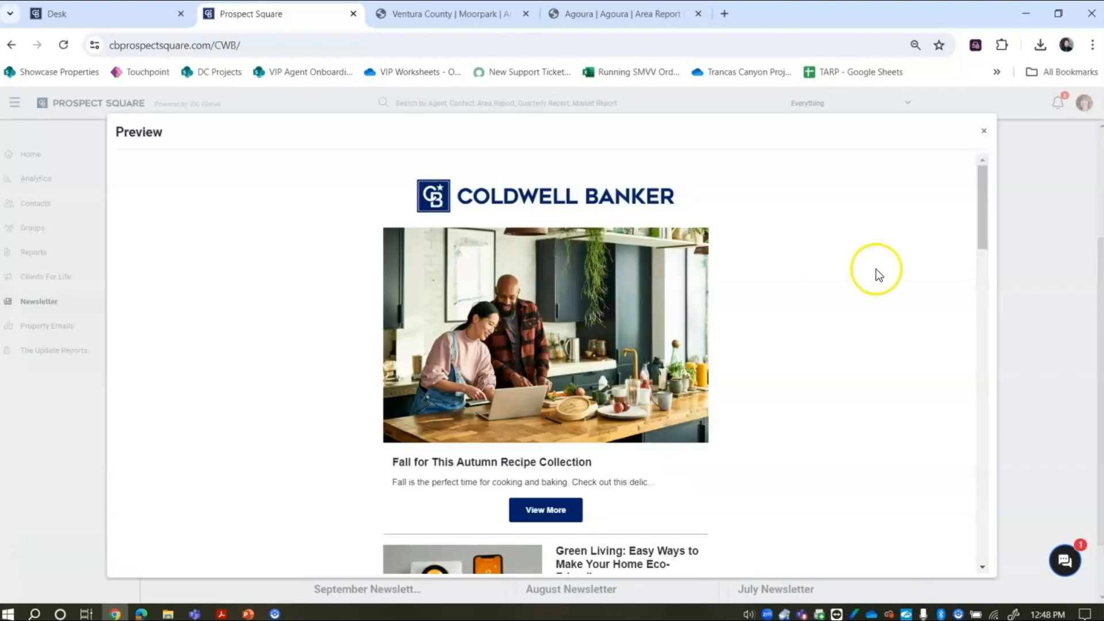
left_click_drag(983, 211, 1008, 419)
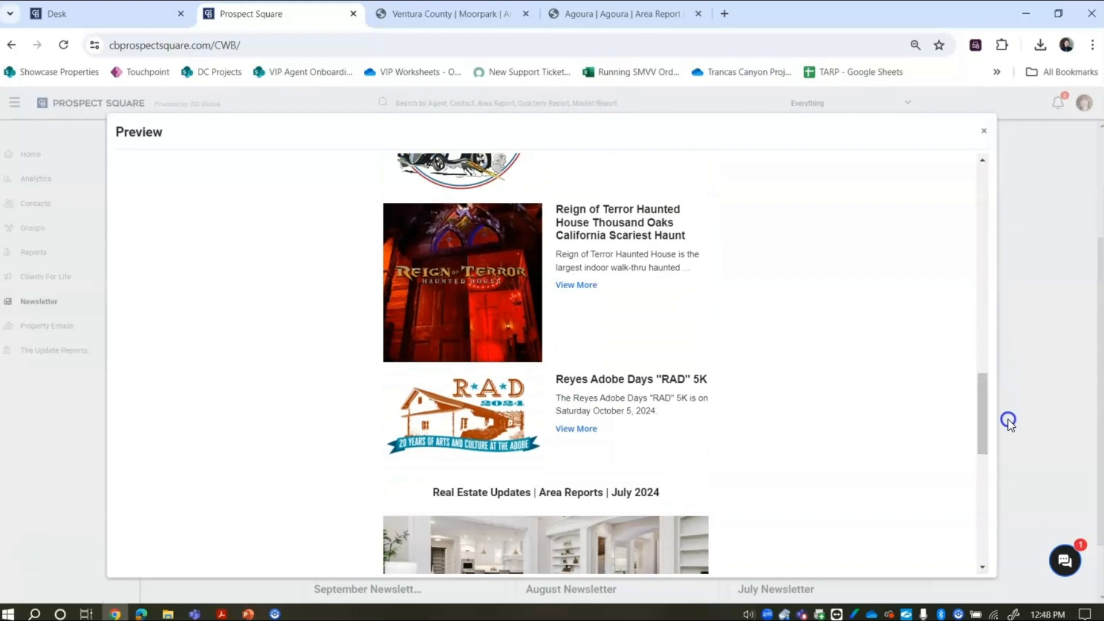
left_click(984, 131)
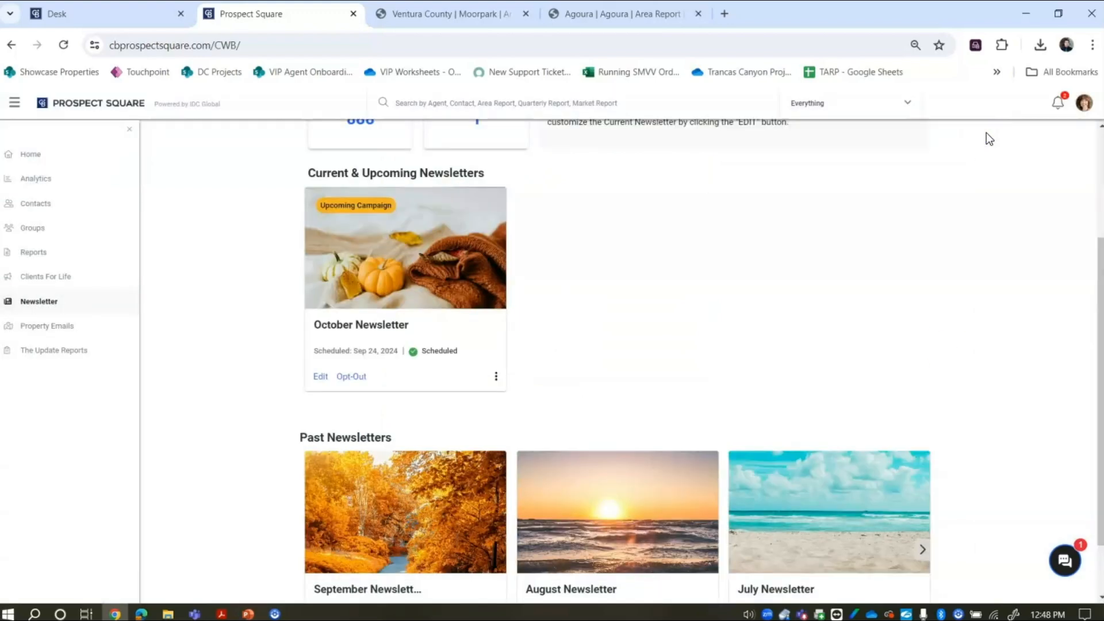
scroll(600, 311, "down", 2)
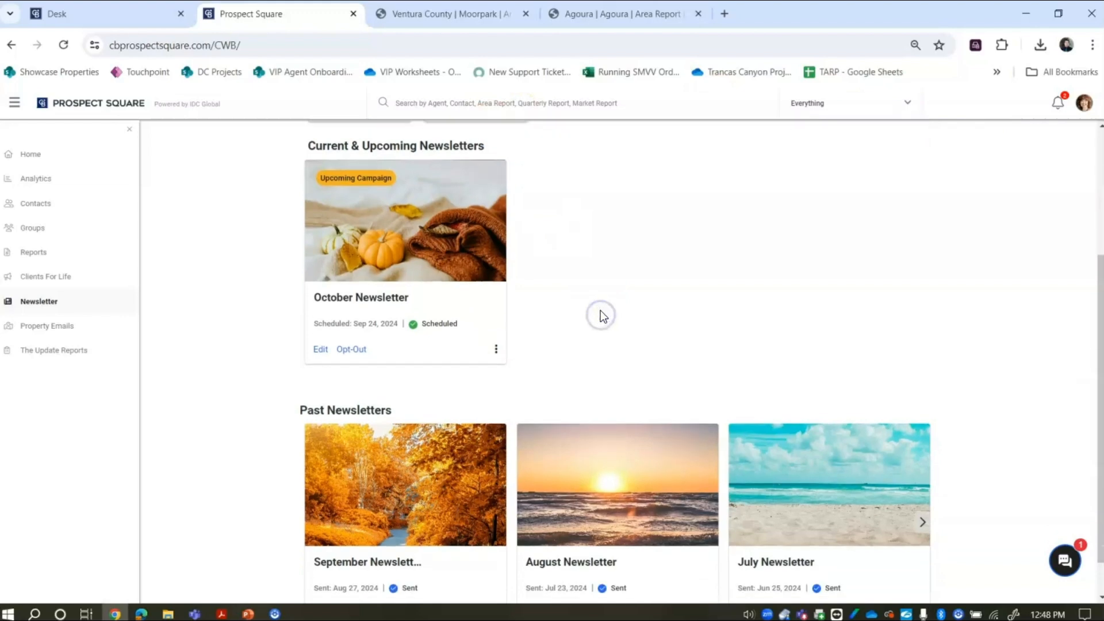
scroll(602, 315, "down", 2)
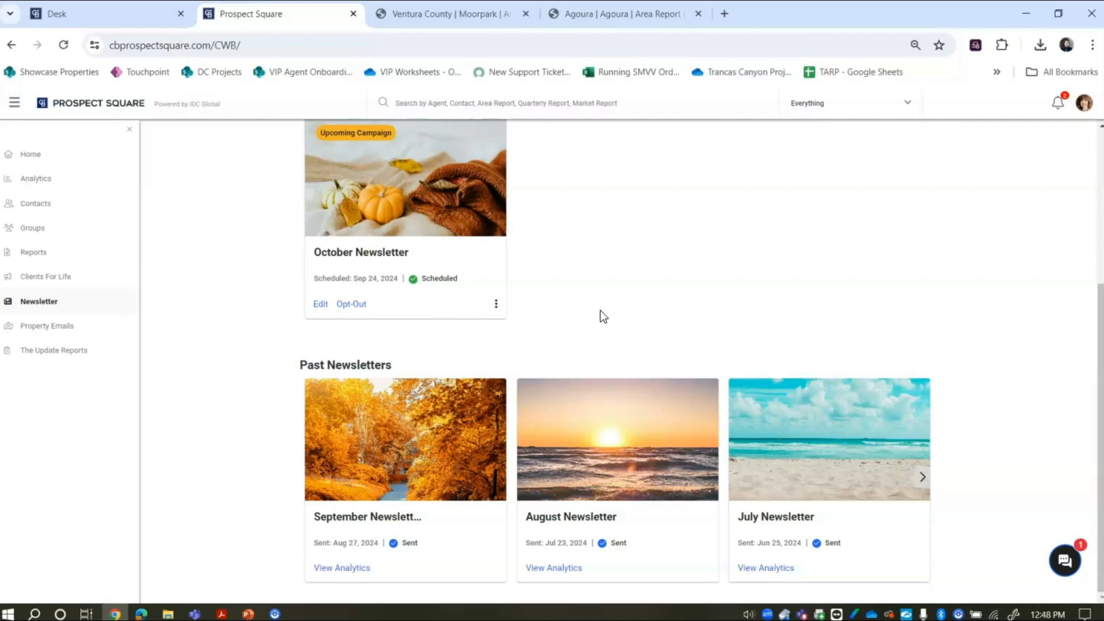
left_click(344, 567)
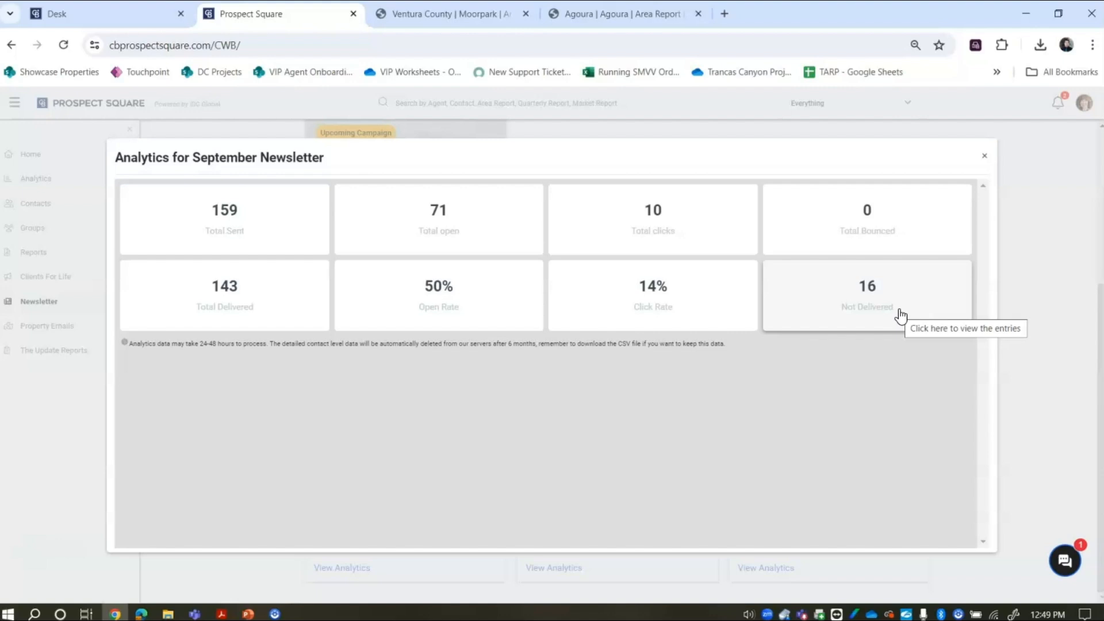
left_click(637, 309)
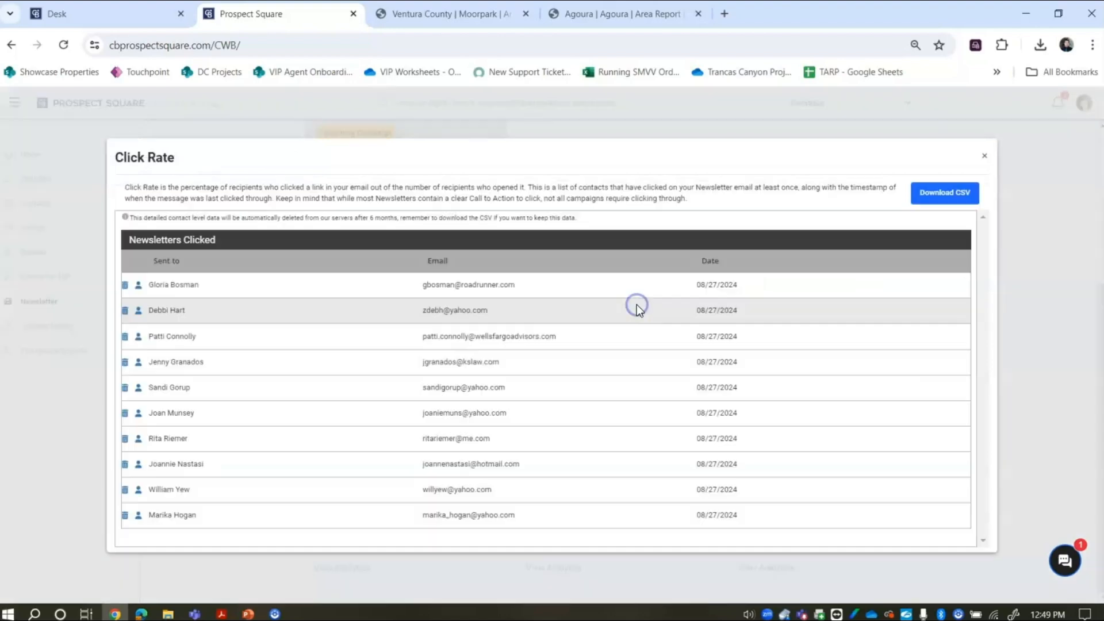
left_click(649, 105)
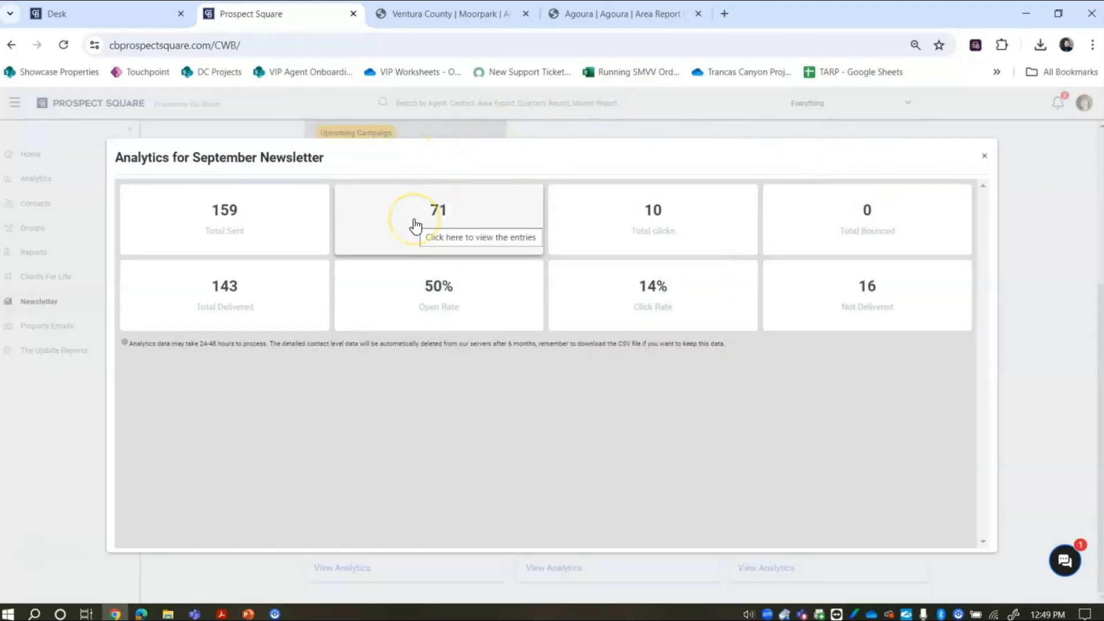
left_click(984, 157)
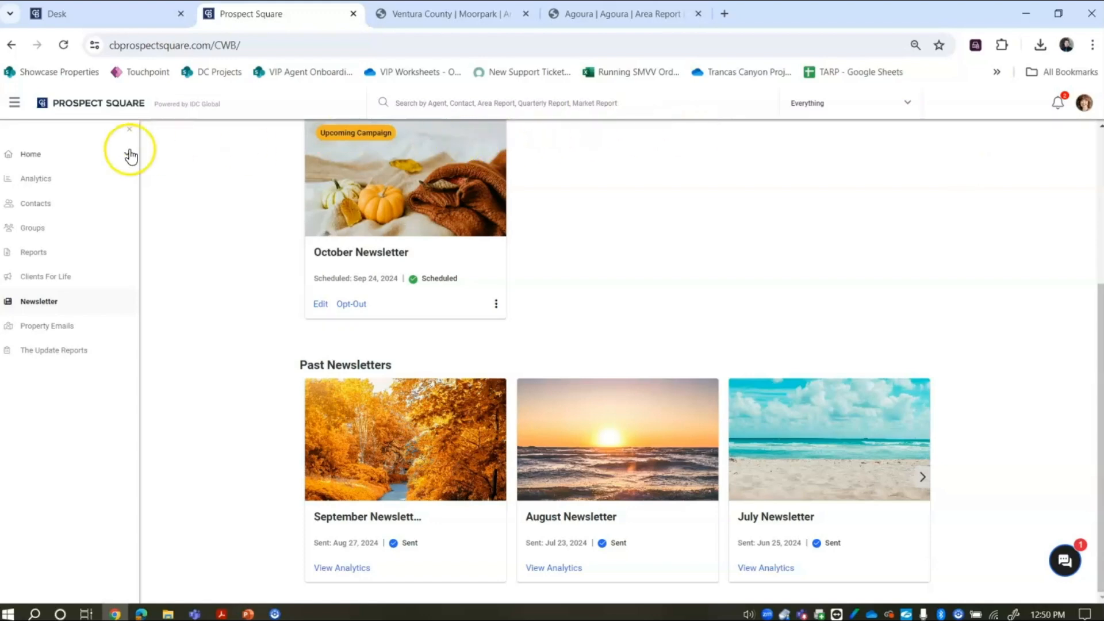
- Show Newsletter analytics over the last 6 Months: 2261 reports, 8% opens, 13% clicks, 99% delivered
left_click(41, 179)
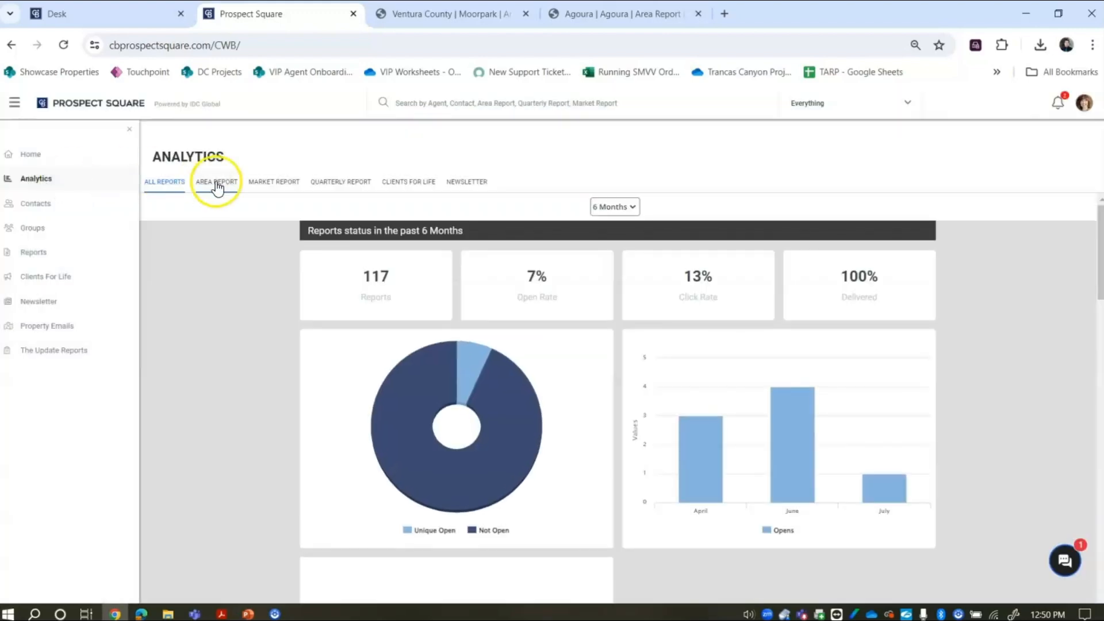
left_click(473, 182)
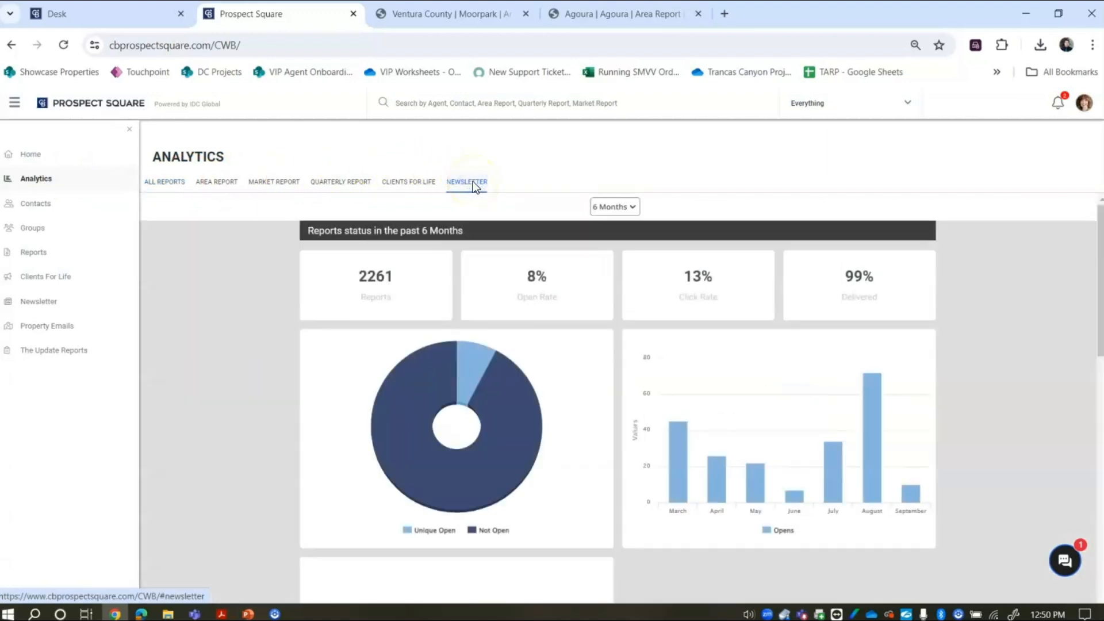
left_click(620, 210)
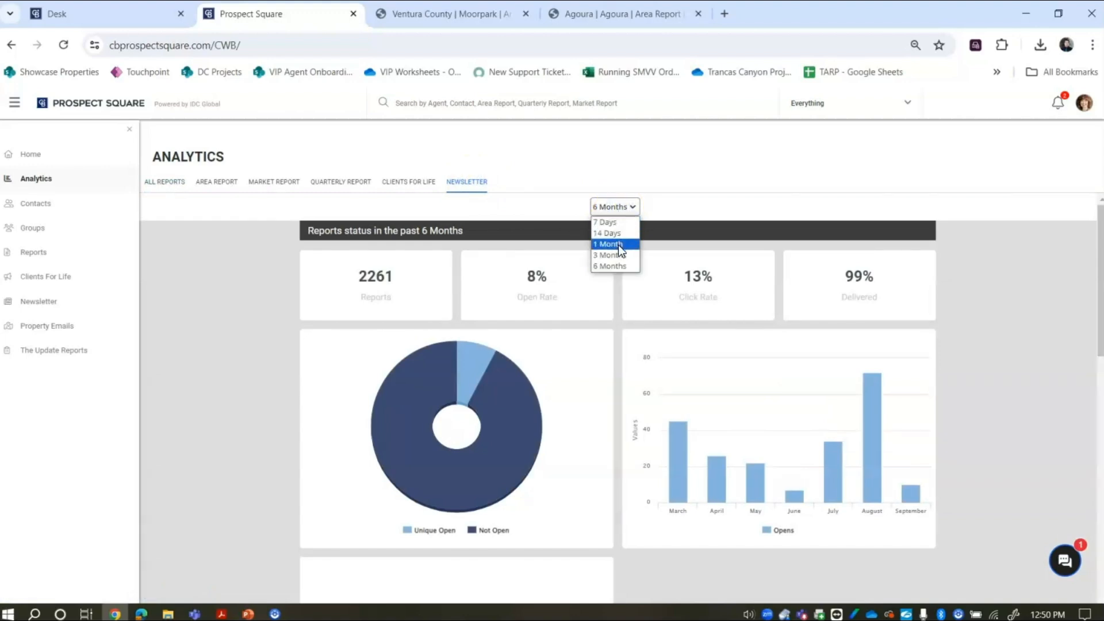
left_click(620, 266)
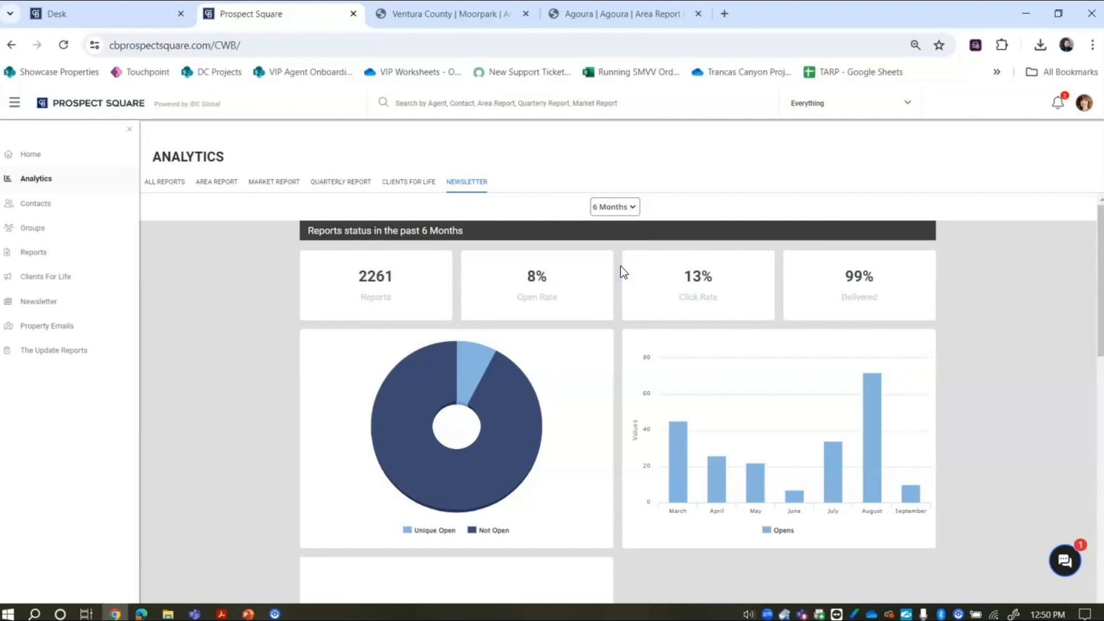